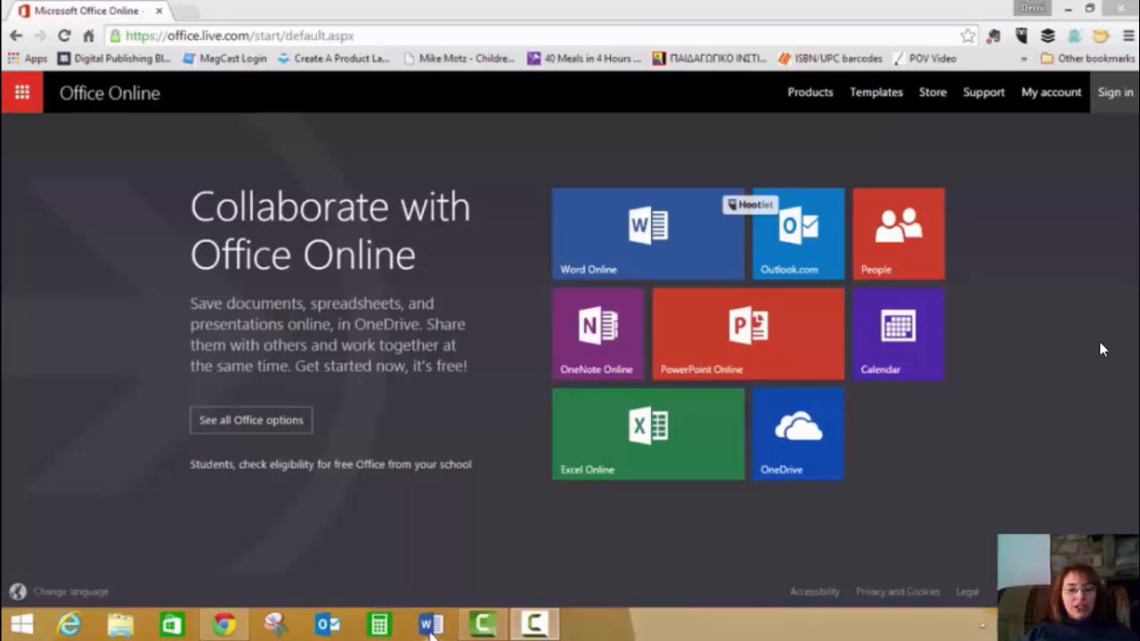
# - Switch to Word and create a new blank document
pyautogui.click(430, 626)
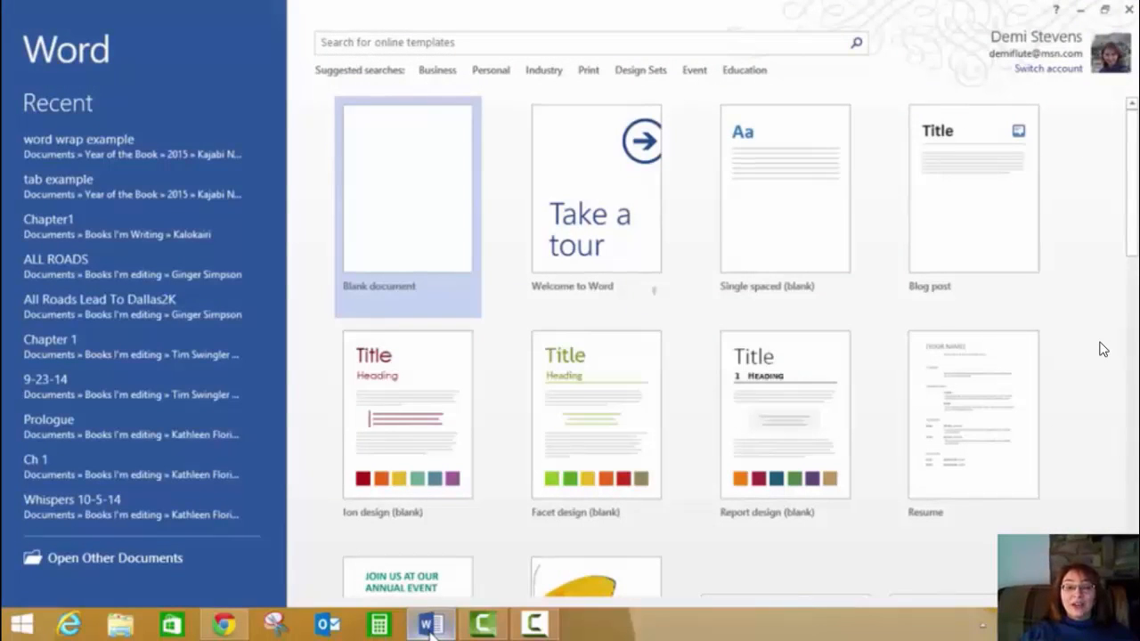
pyautogui.click(408, 203)
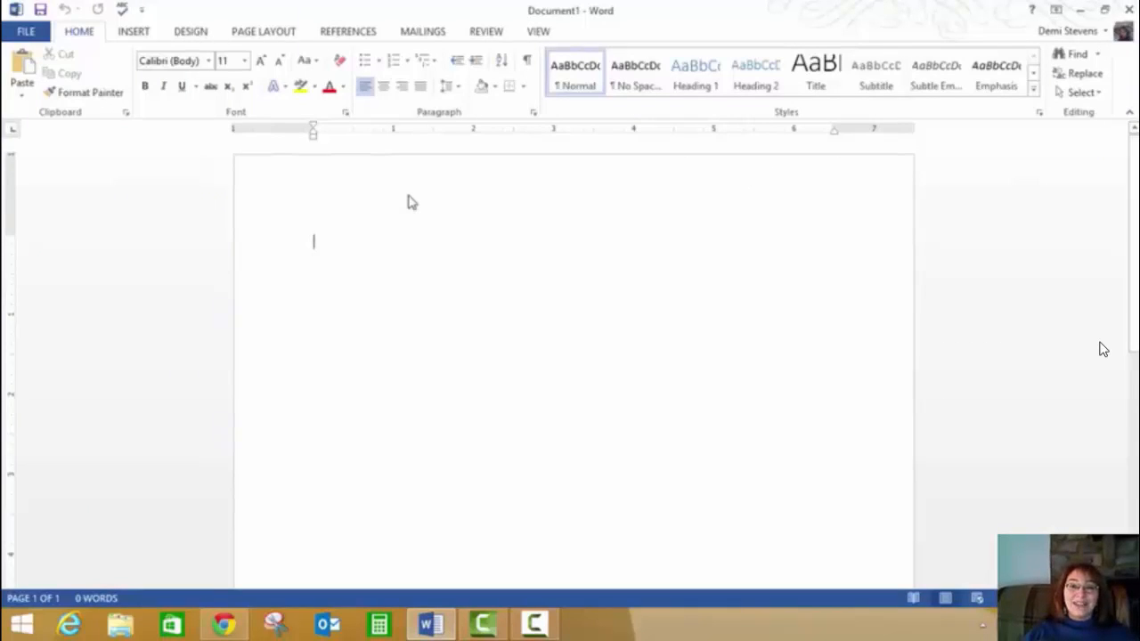
# - Start saving the new document under a new name on the computer and browse for a folder
pyautogui.click(26, 33)
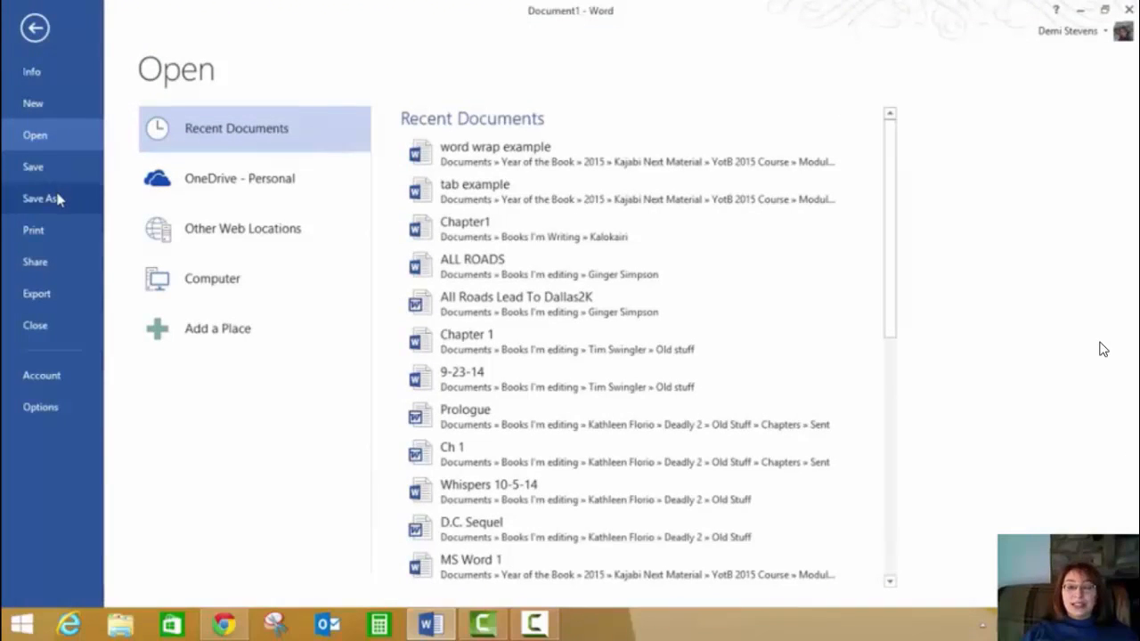
pyautogui.click(57, 197)
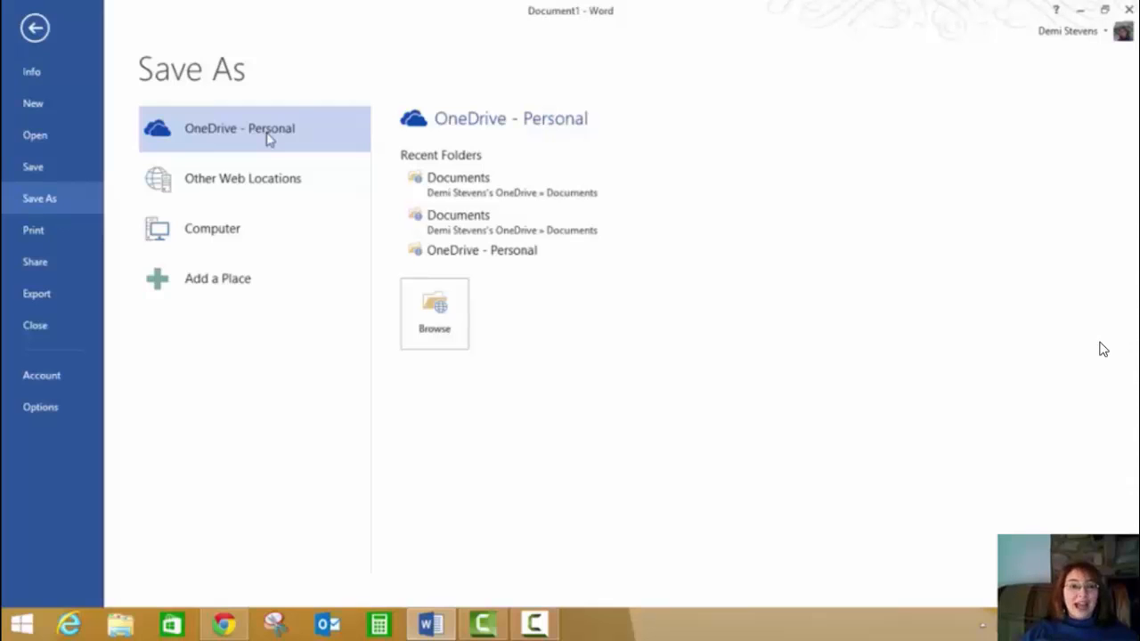
pyautogui.click(249, 232)
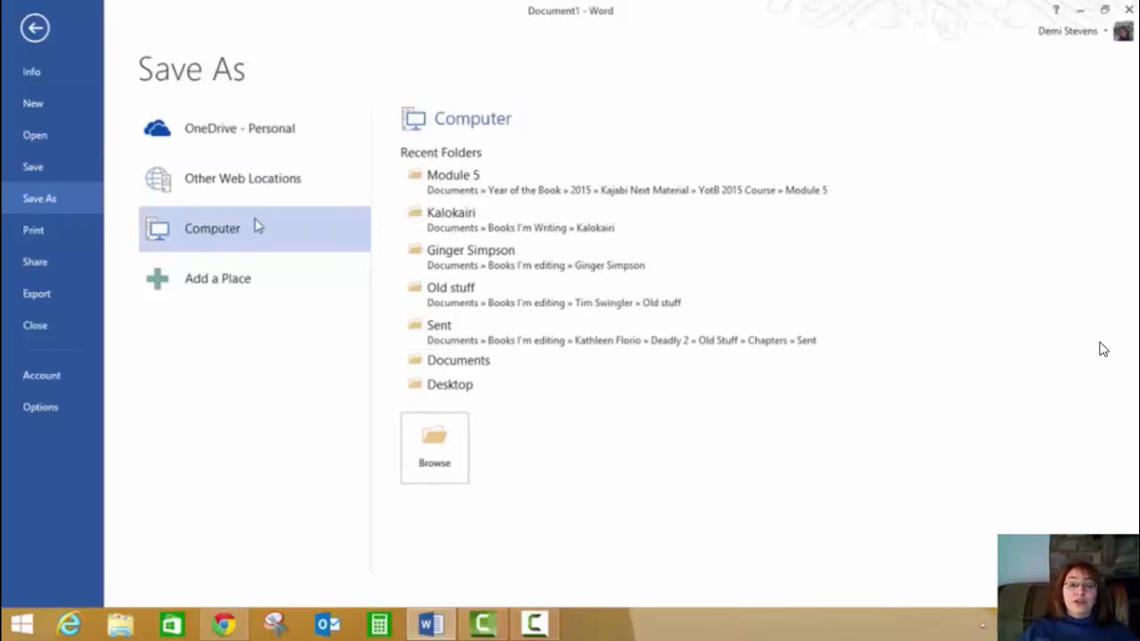
pyautogui.click(436, 457)
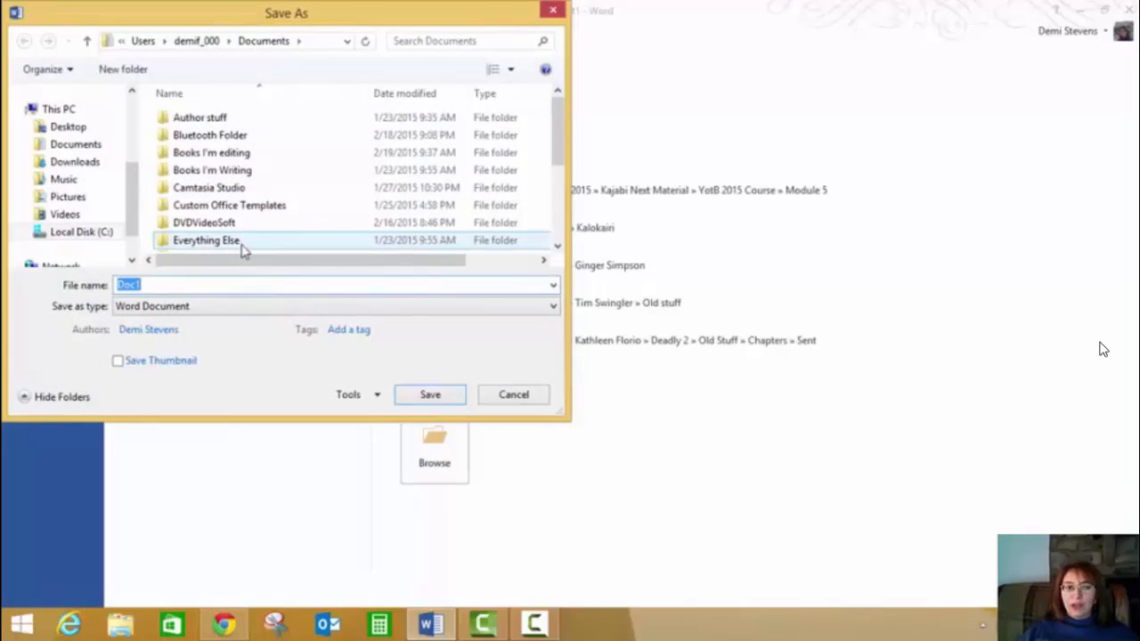
# - Create a folder named "my book" in Documents, merging it with the existing folder of that name
pyautogui.click(136, 75)
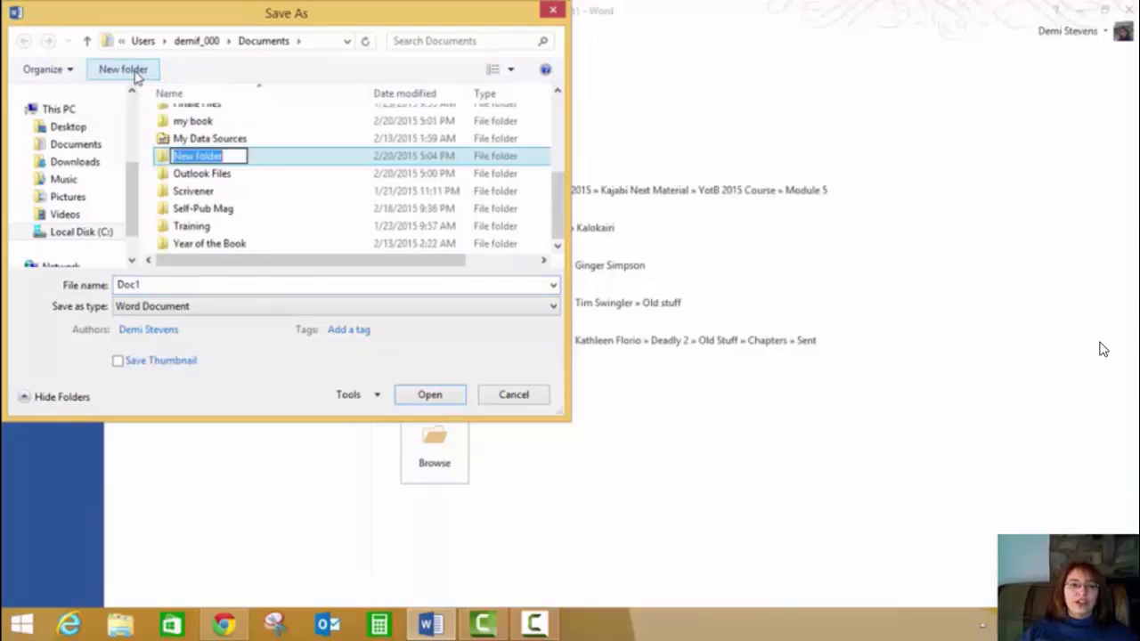
pyautogui.write('my book')
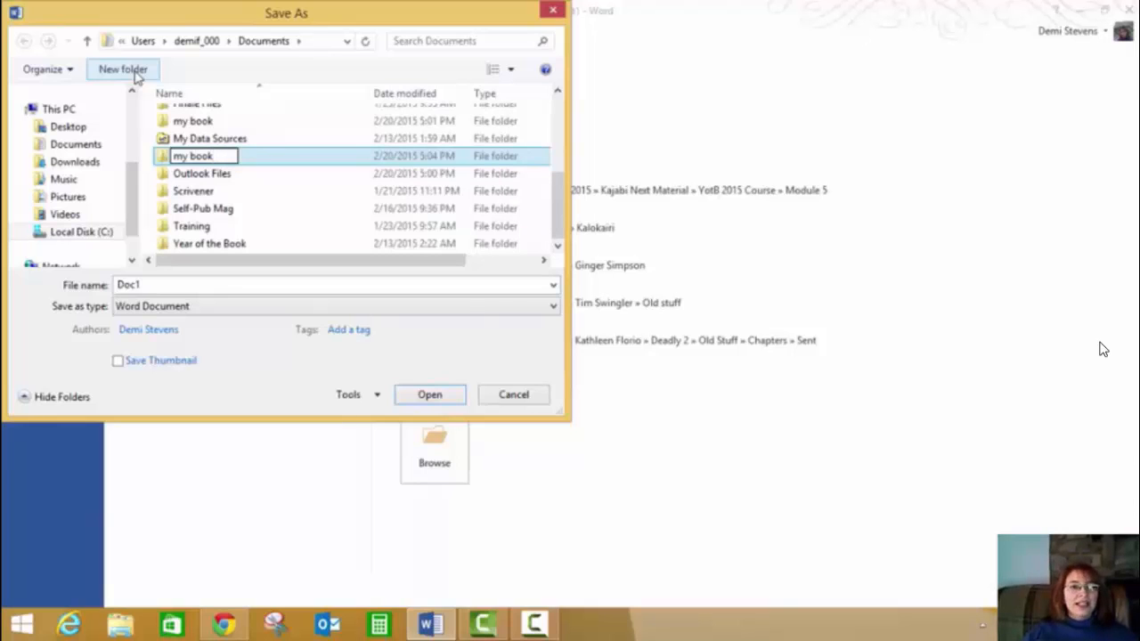
pyautogui.press('Return')
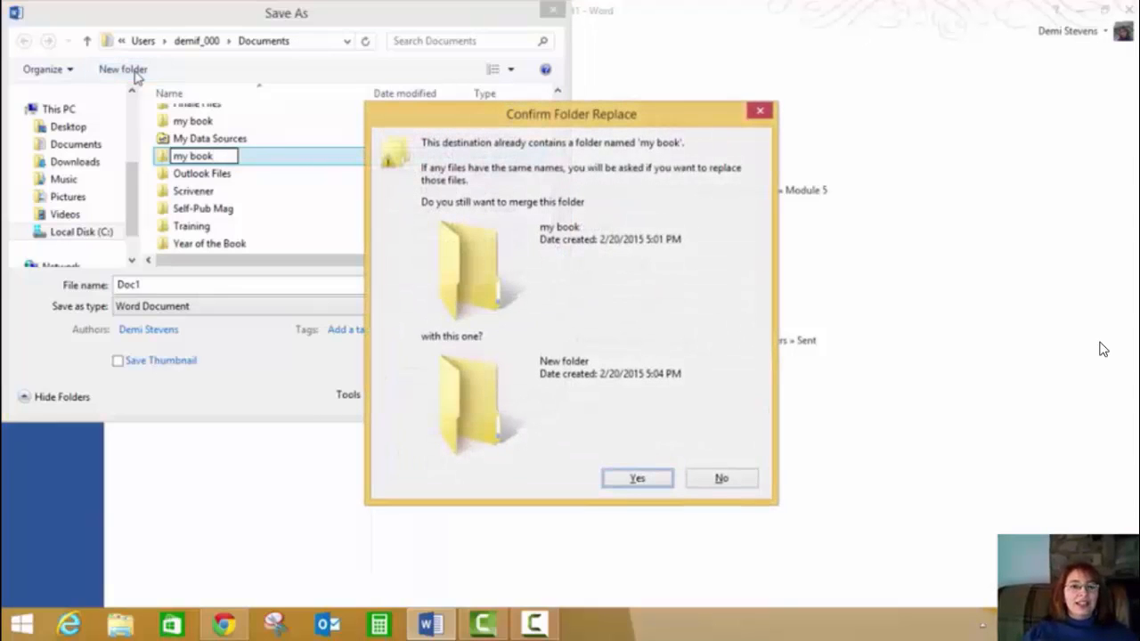
pyautogui.click(636, 481)
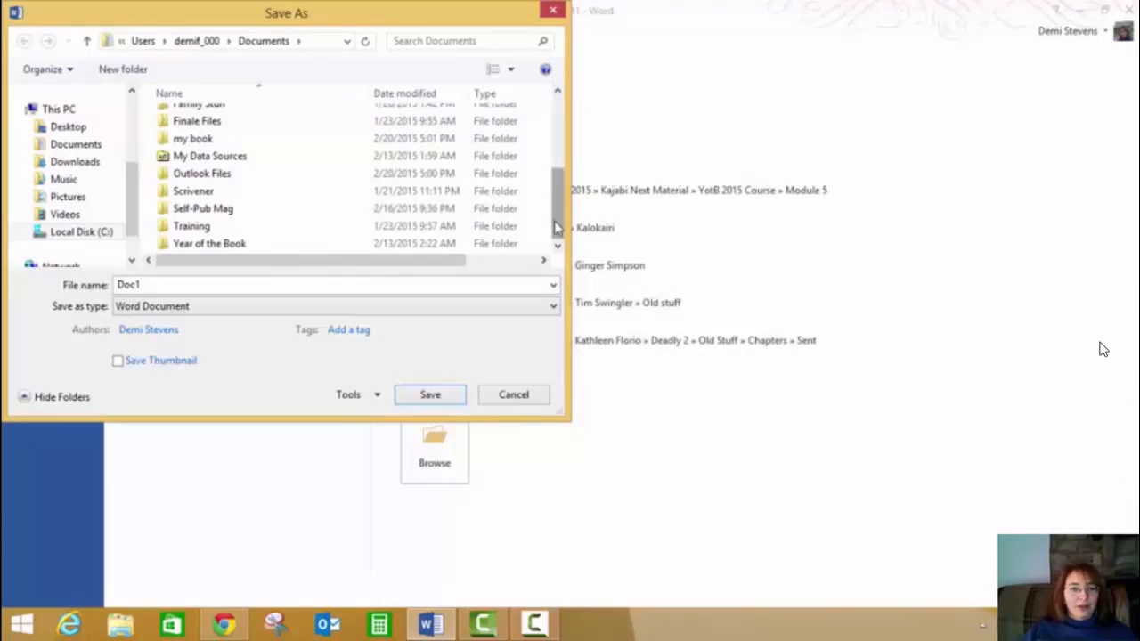
# - Open the "my book" folder and enter "my book" as the file name
pyautogui.scroll(2, 459, 205)
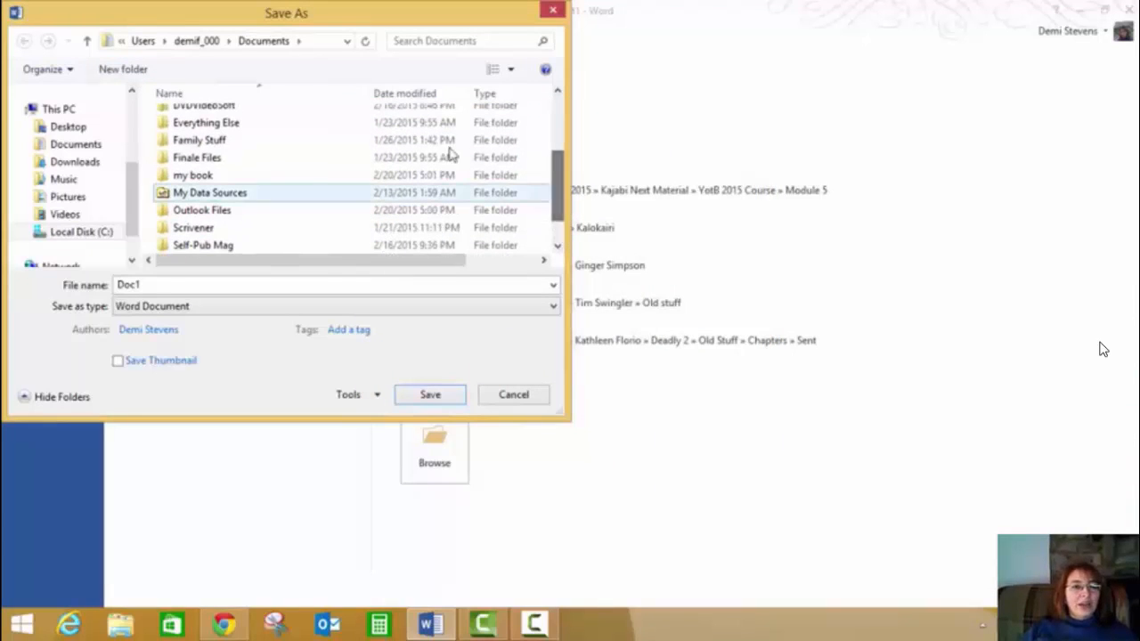
pyautogui.doubleClick(235, 176)
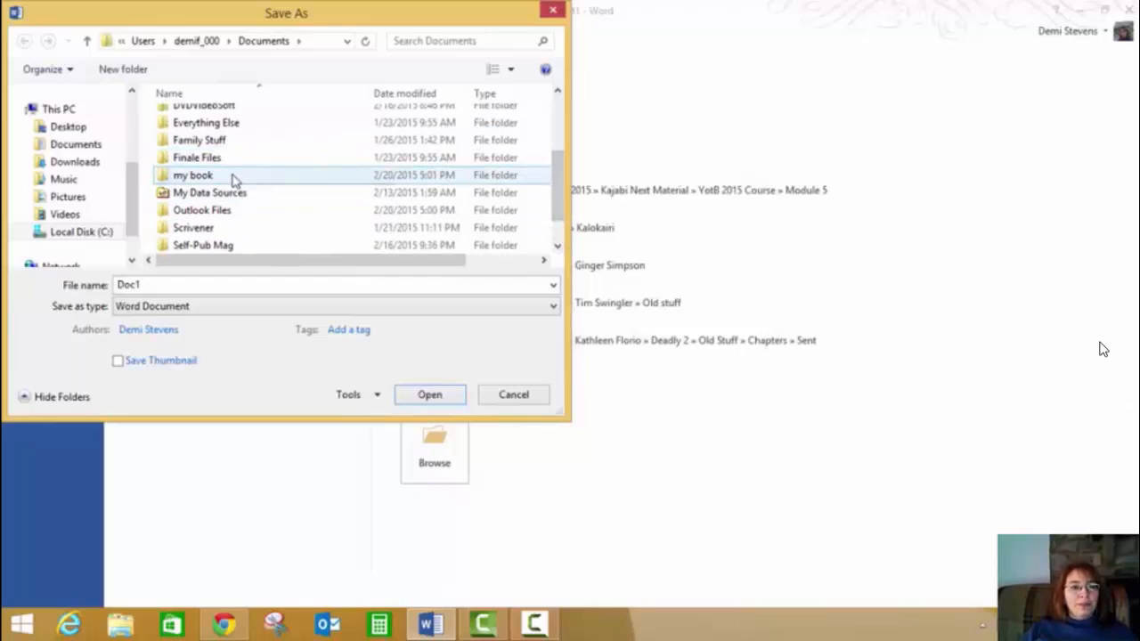
pyautogui.click(220, 284)
pyautogui.write('my b')
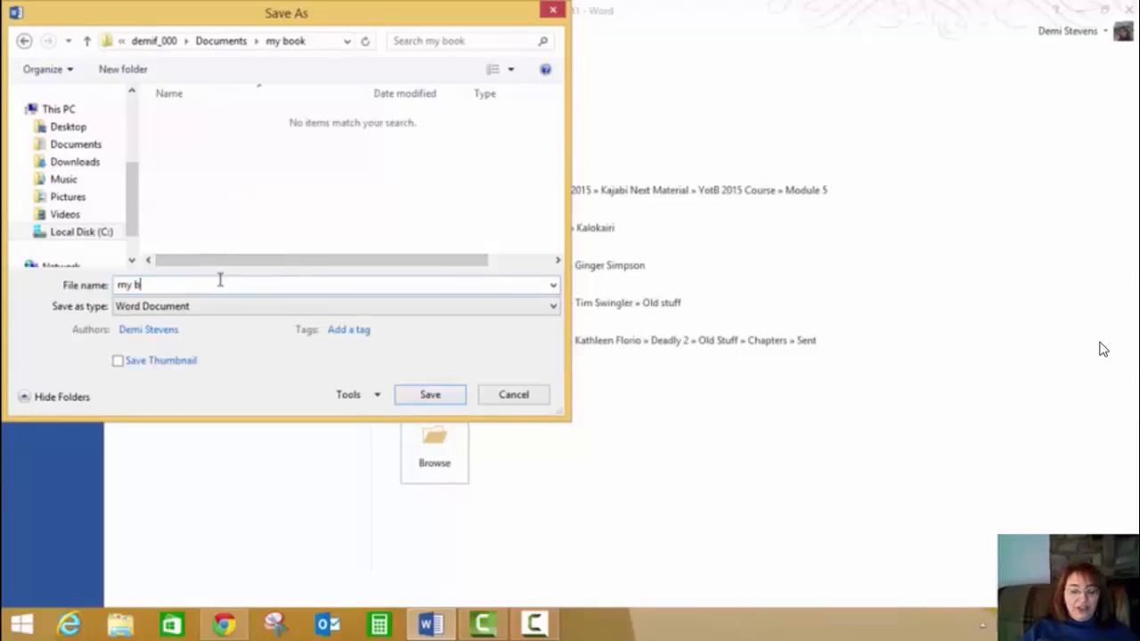
pyautogui.write('ook')
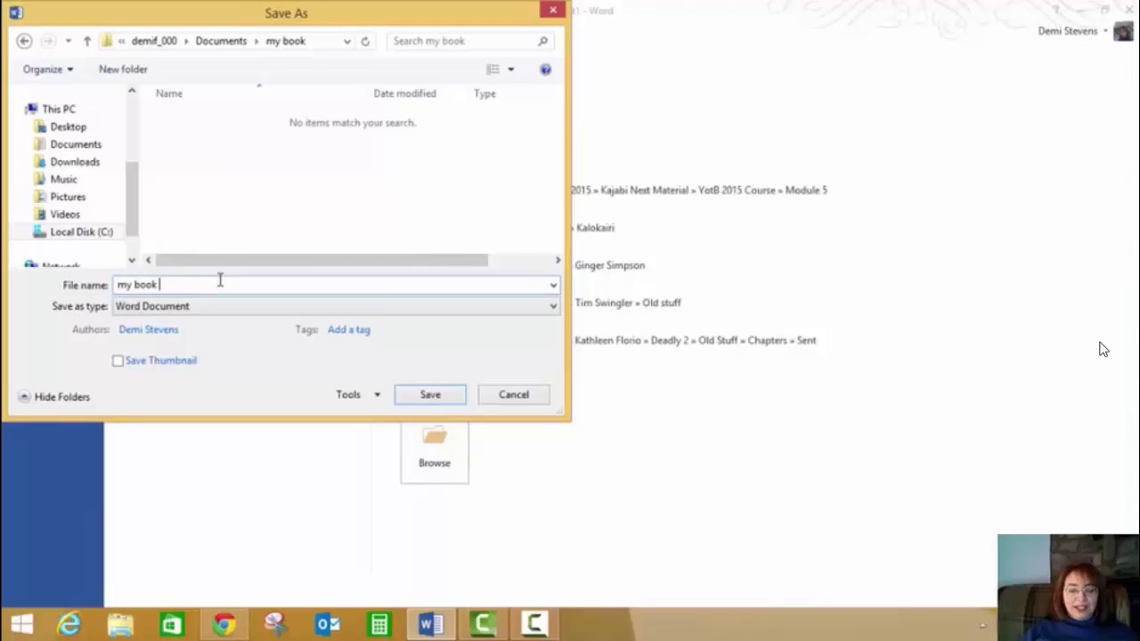
pyautogui.write(' v01')
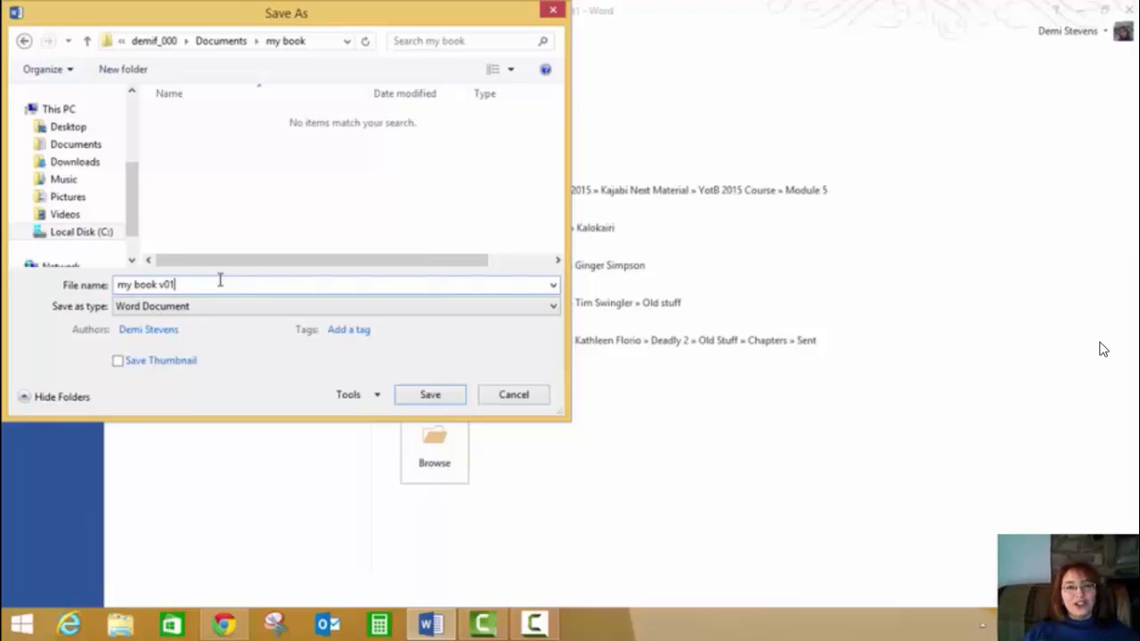
pyautogui.press('BackSpace')
pyautogui.press('BackSpace')
pyautogui.press('BackSpace')
pyautogui.press('BackSpace')
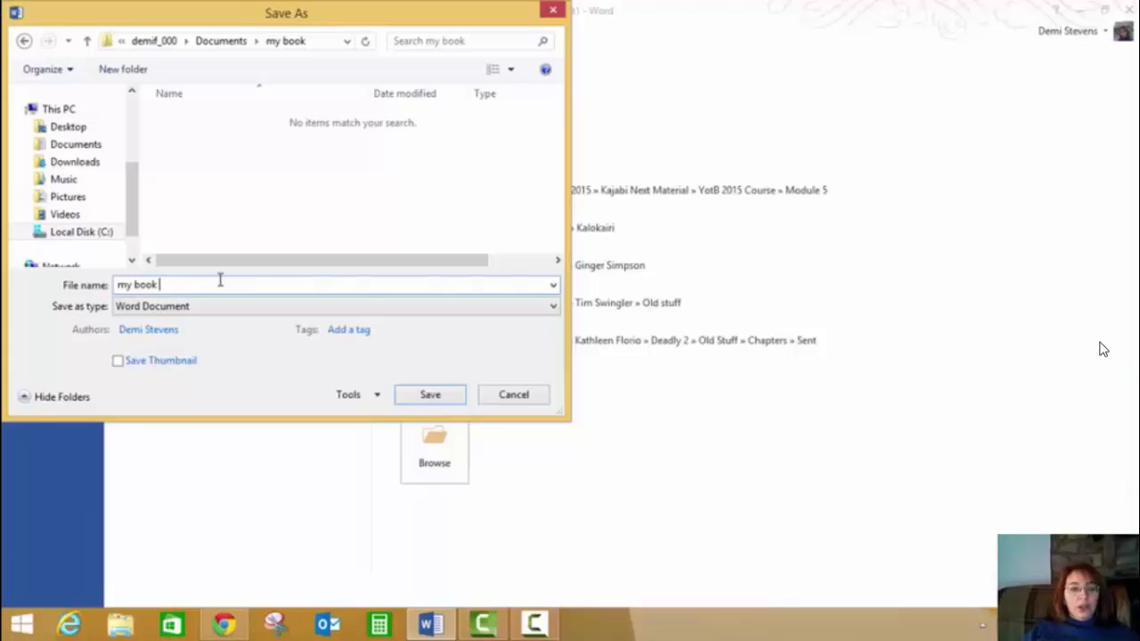
# - Add the date to the file name and save the Word document as "my book 02-20-15"
pyautogui.write('02-')
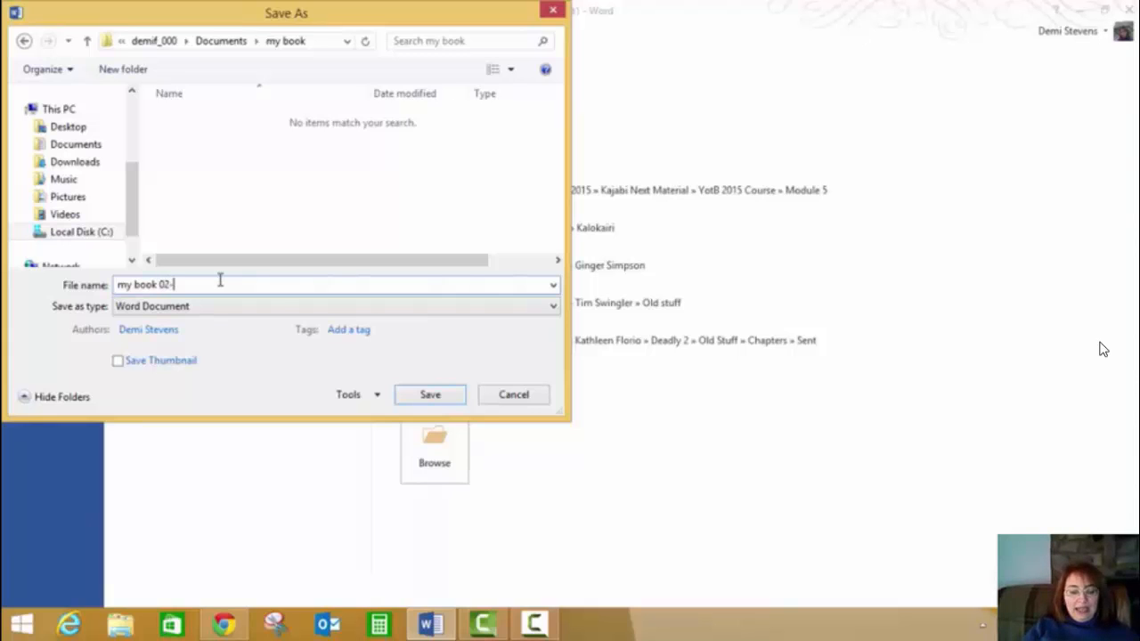
pyautogui.write('201')
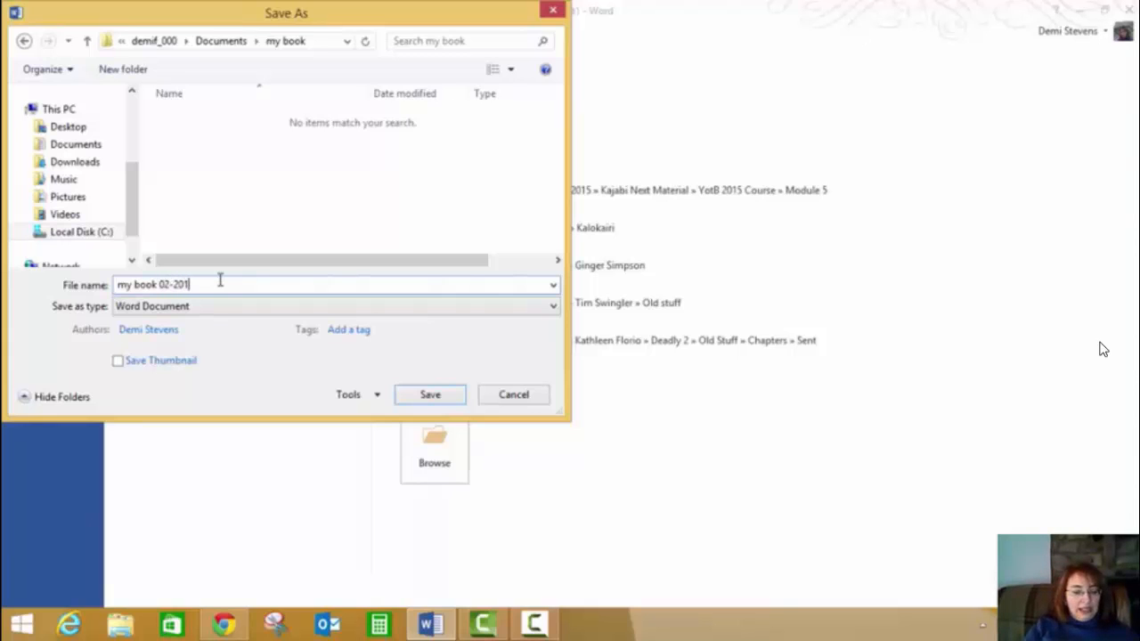
pyautogui.write('5')
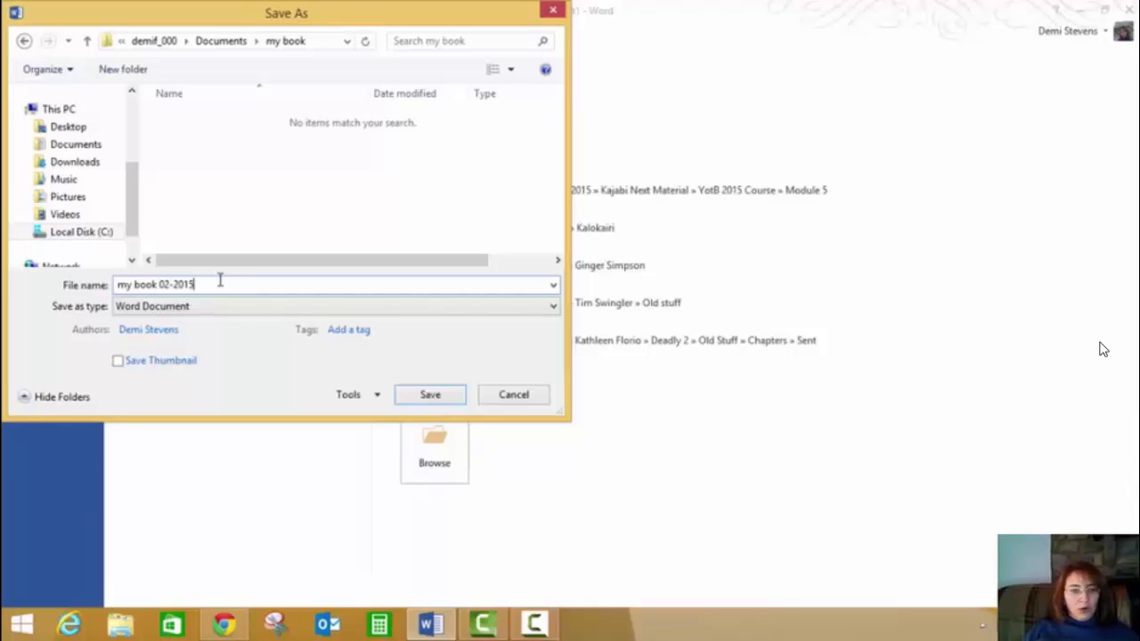
pyautogui.press('BackSpace')
pyautogui.press('BackSpace')
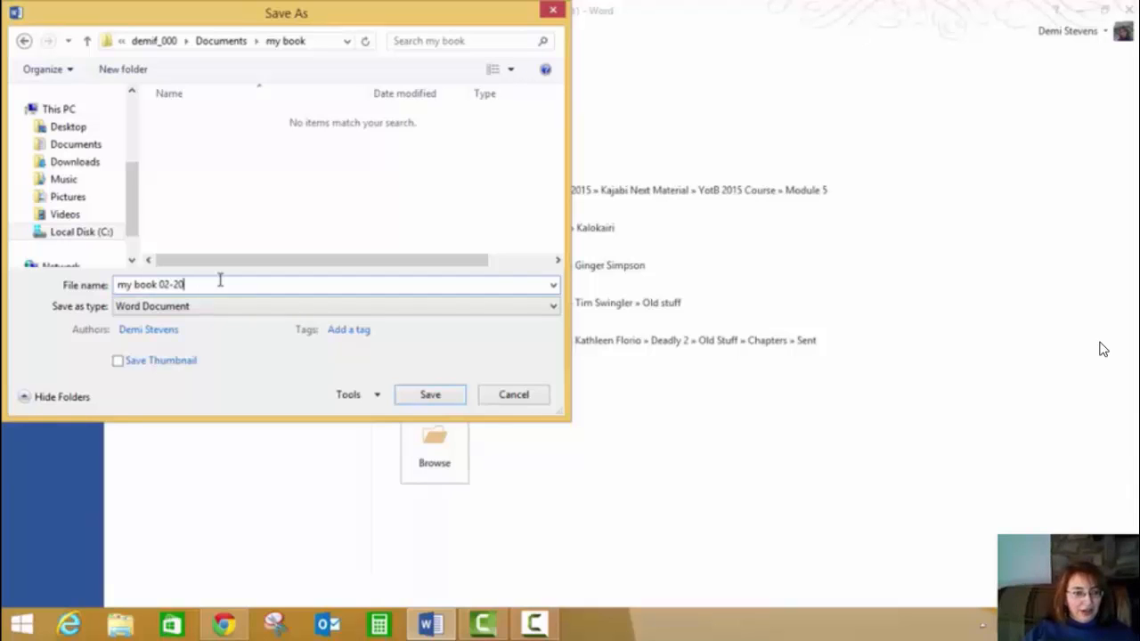
pyautogui.write('-15')
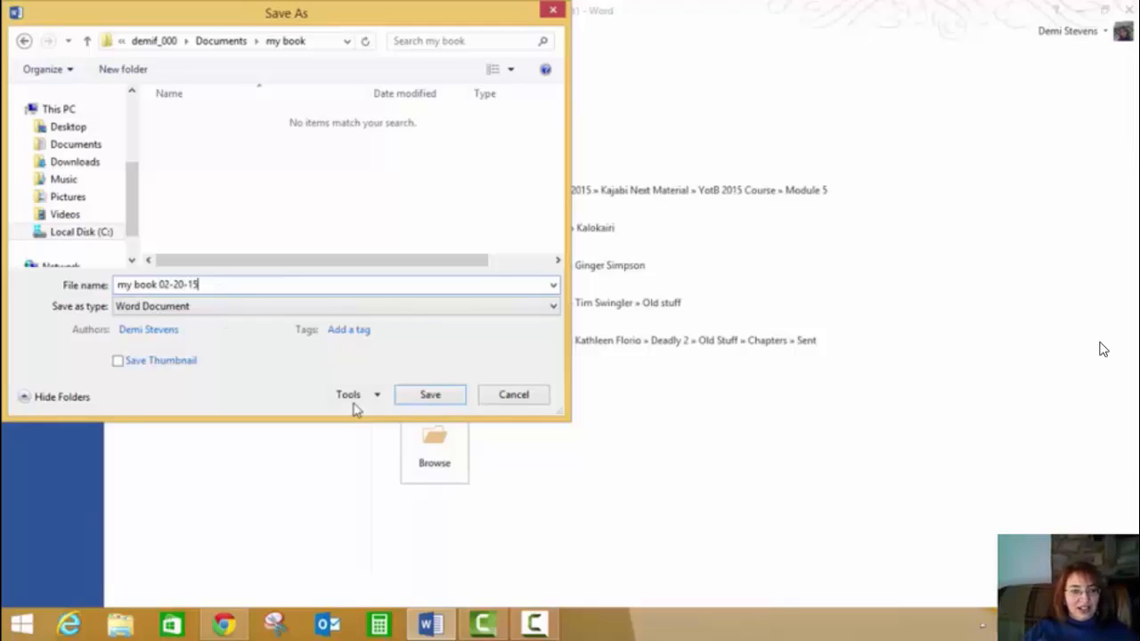
pyautogui.click(428, 394)
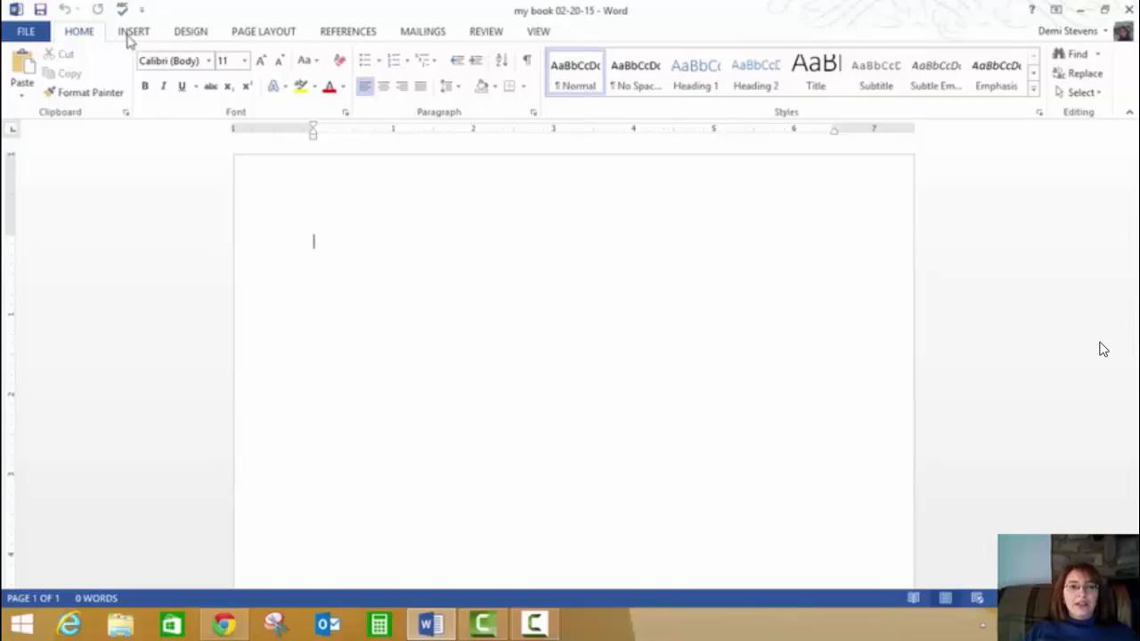
# - Collapse the ribbon and expand it again
pyautogui.doubleClick(78, 34)
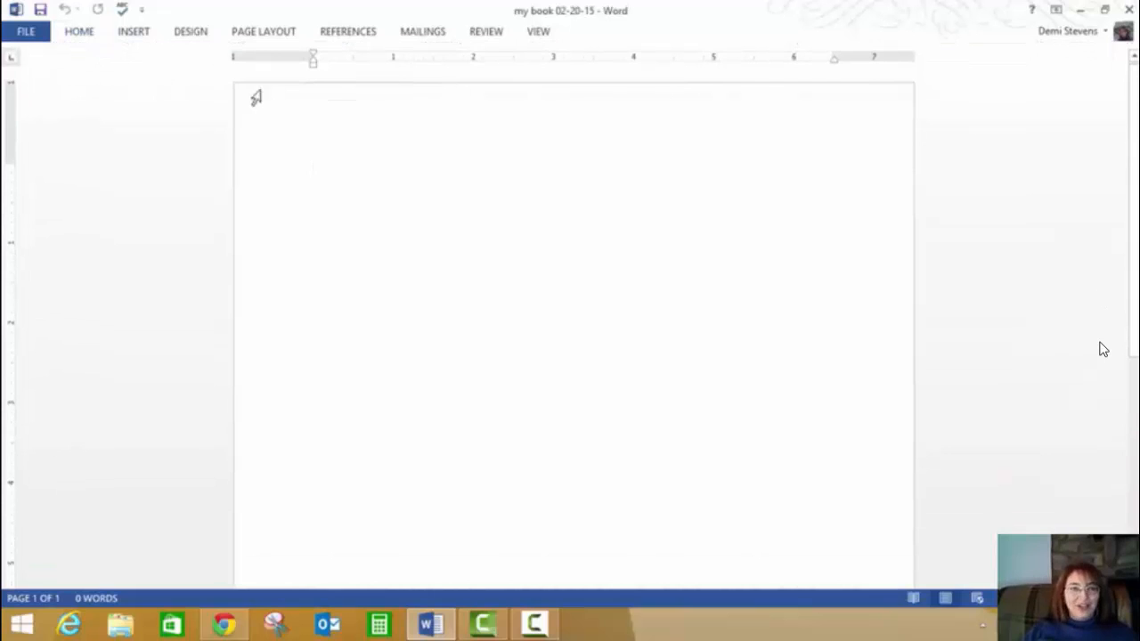
pyautogui.doubleClick(79, 34)
pyautogui.doubleClick(79, 34)
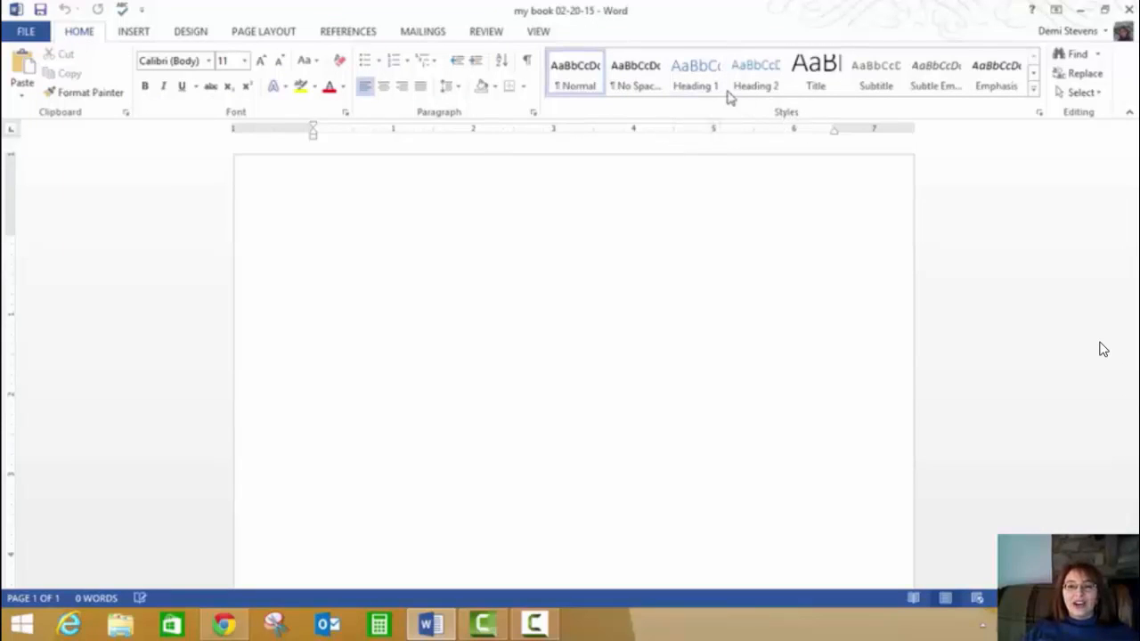
# - Add the chapter title "Chapter 1" in the Heading 1 style and start a new paragraph below it
pyautogui.click(703, 74)
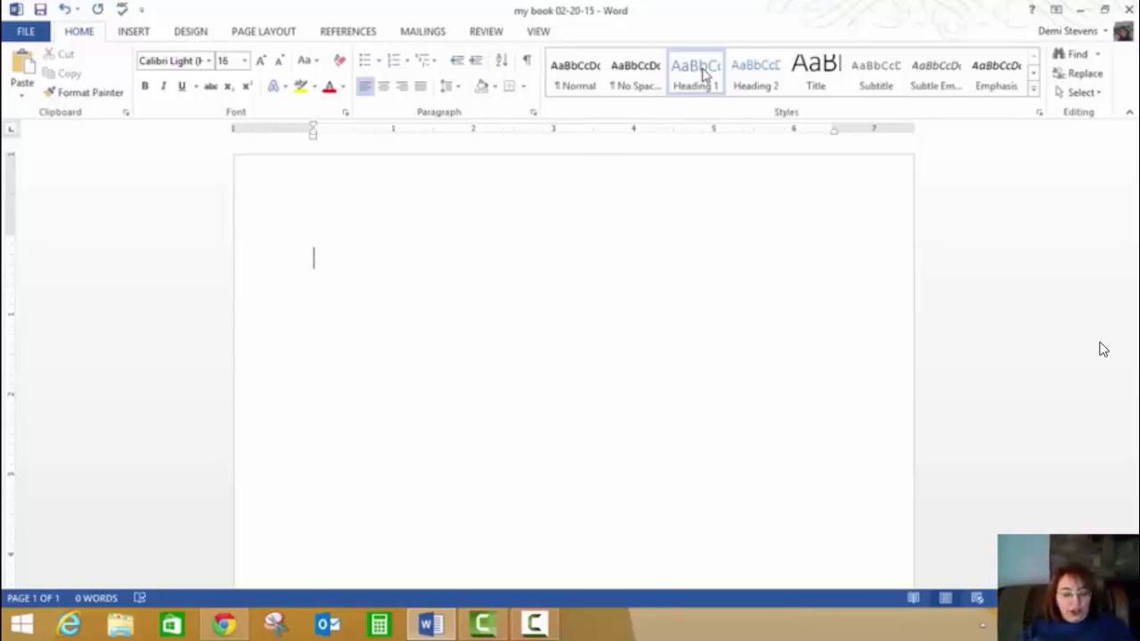
pyautogui.write('Chapter')
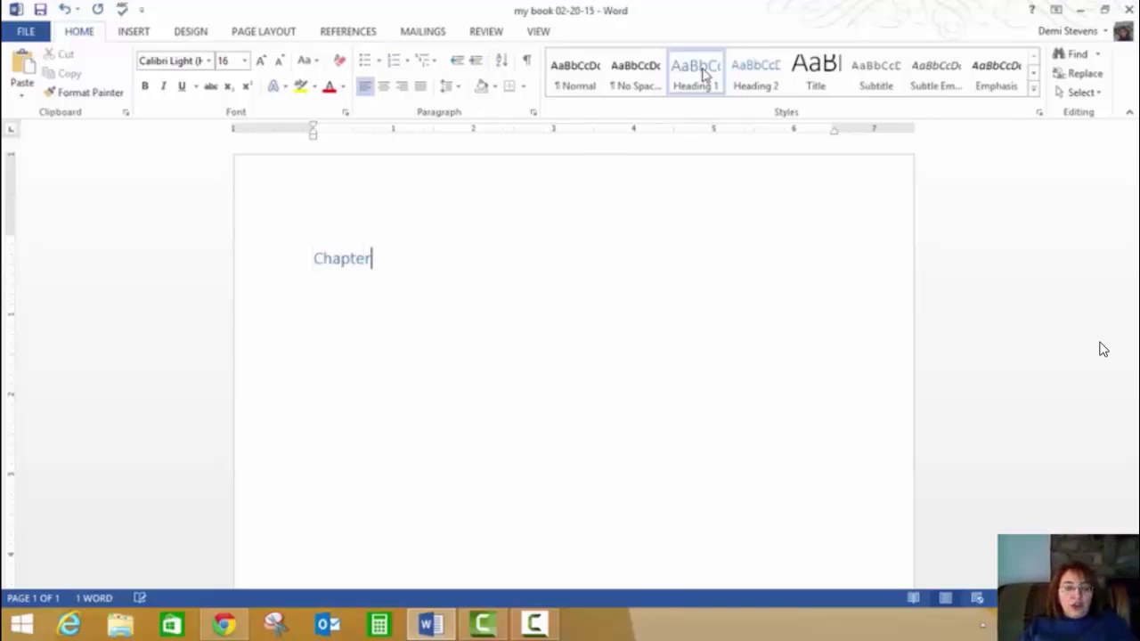
pyautogui.write(' 1')
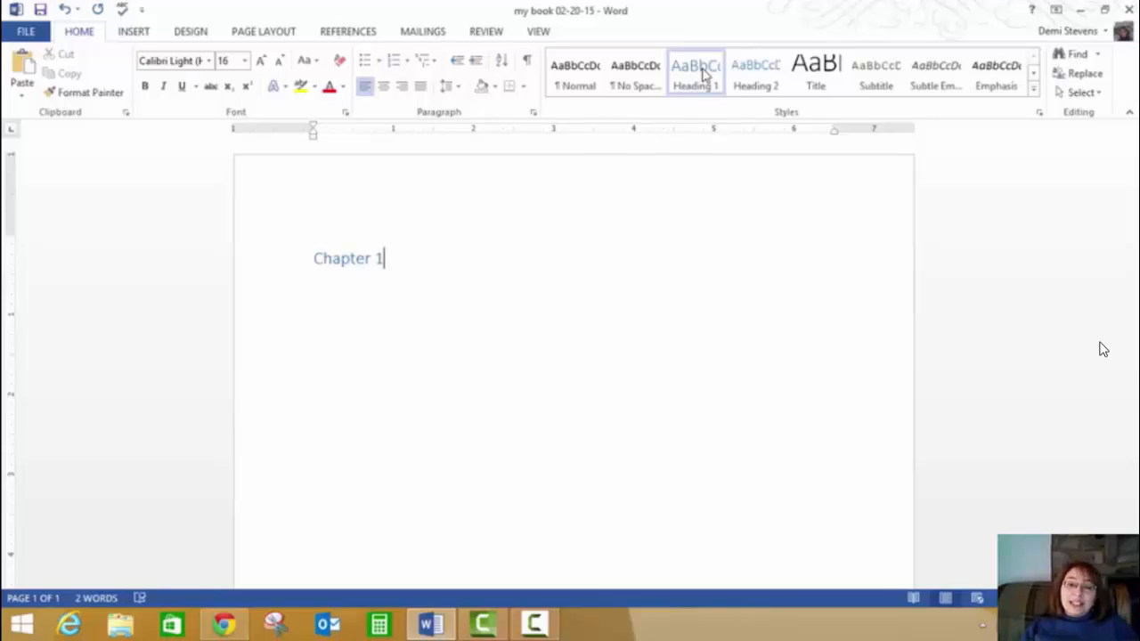
pyautogui.press('Return')
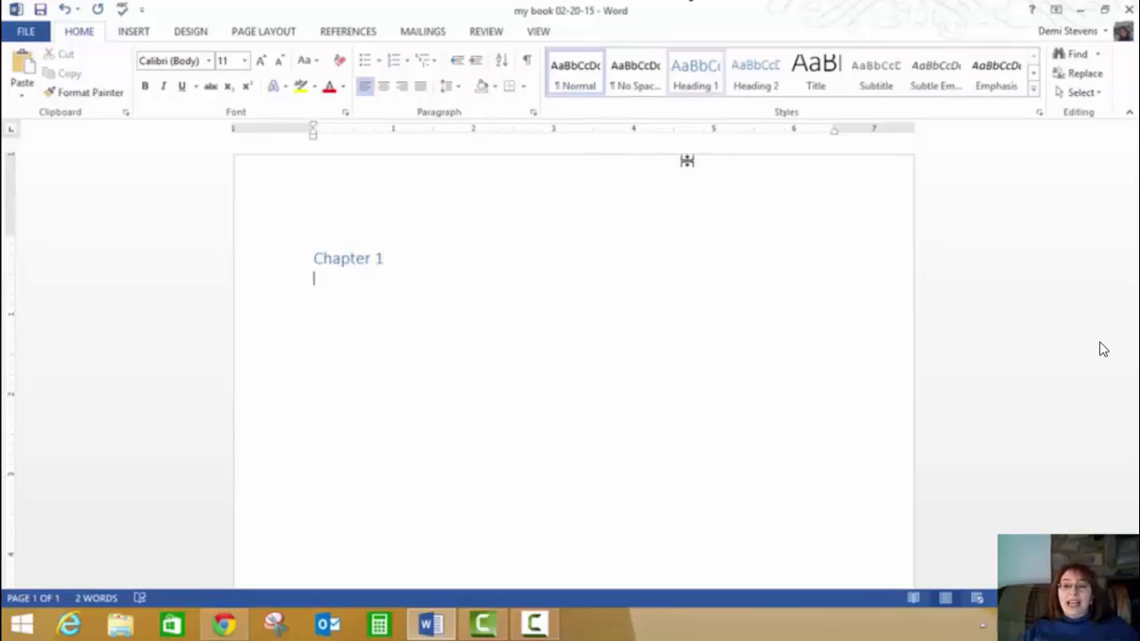
pyautogui.press('BackSpace')
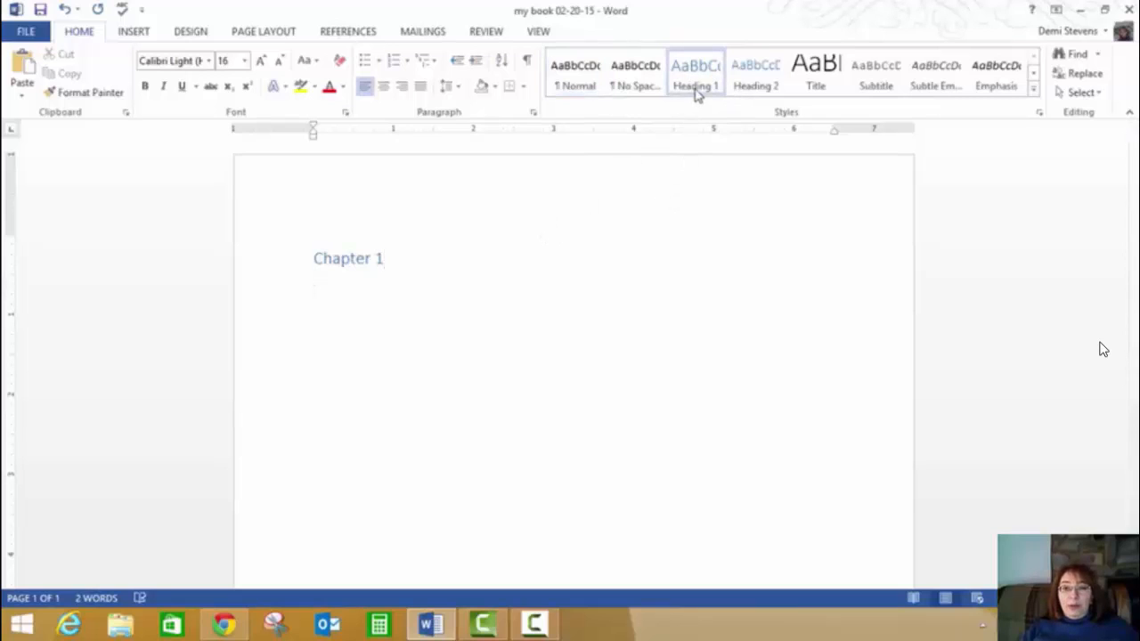
pyautogui.press('Return')
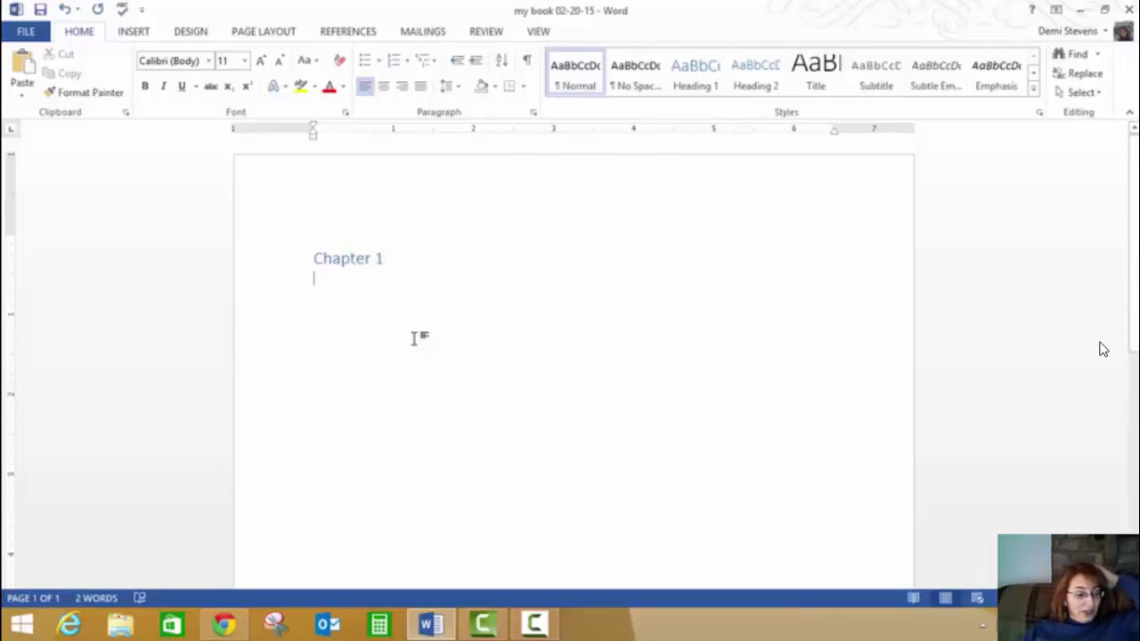
# - Enter the body text "Here is where I would type the beginning of my saga....." under the chapter heading
pyautogui.write('He')
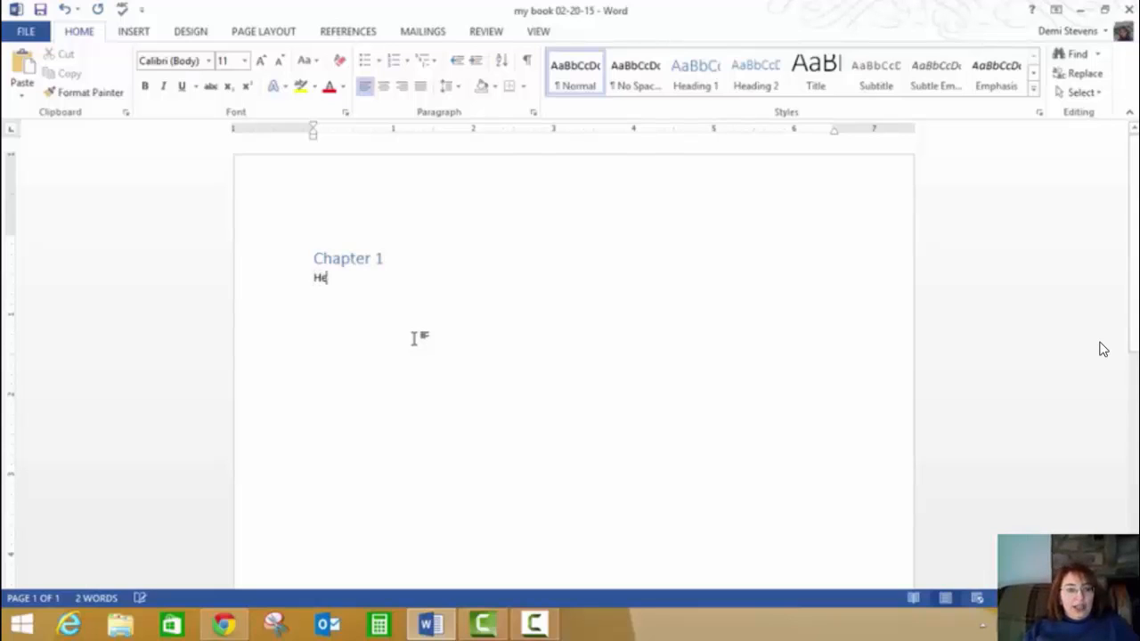
pyautogui.write('re is where I woul')
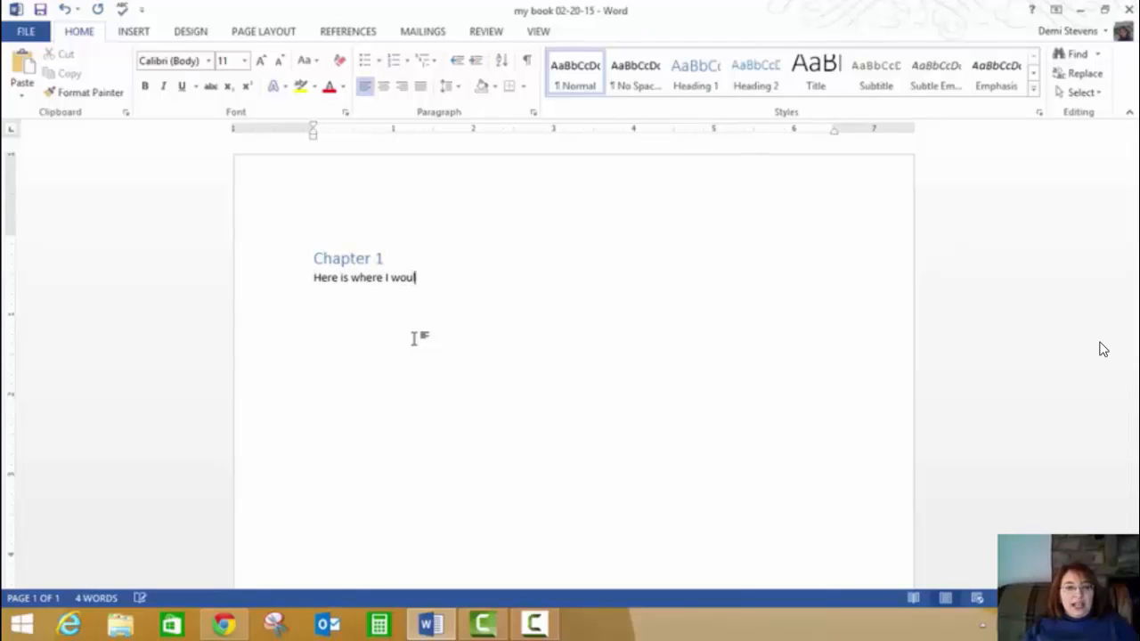
pyautogui.write('d type the beginni')
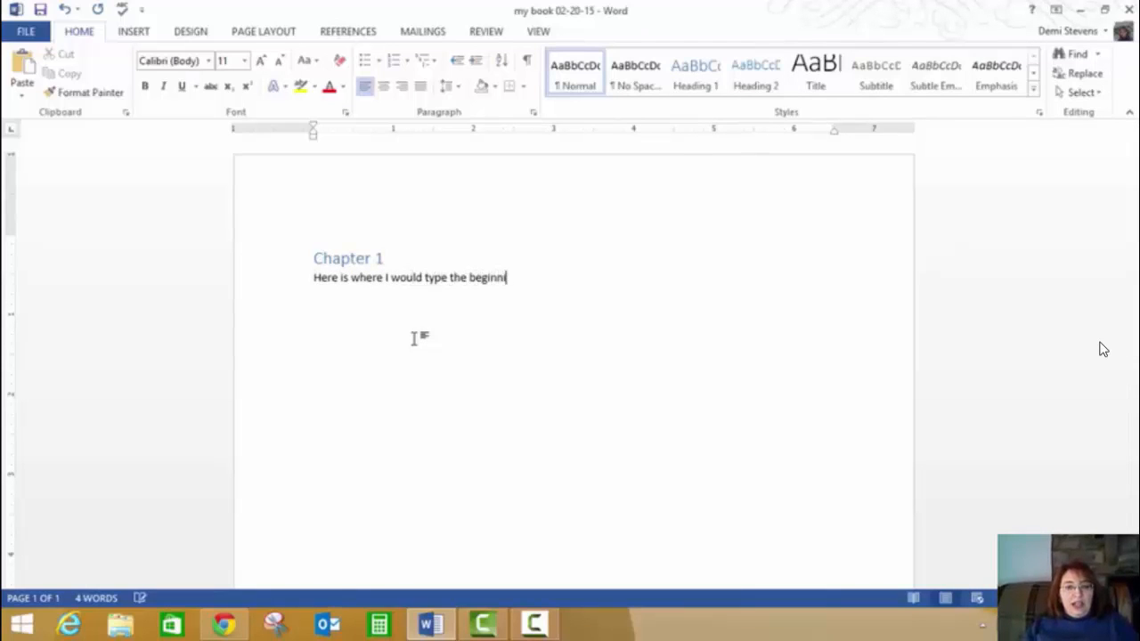
pyautogui.write('ng of my sag')
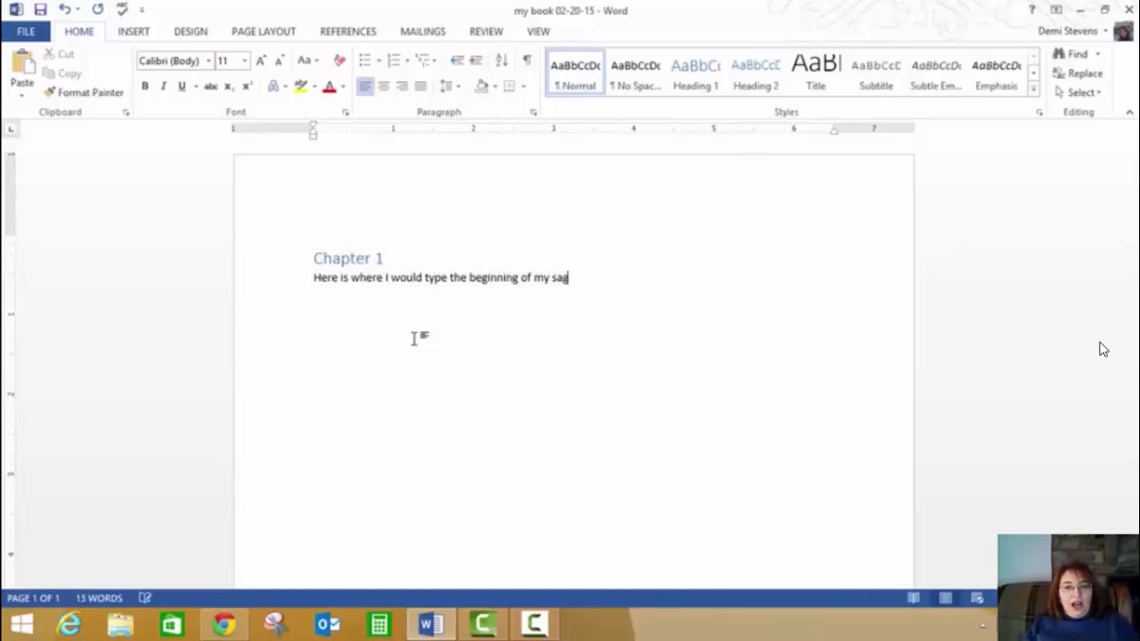
pyautogui.write('a.....')
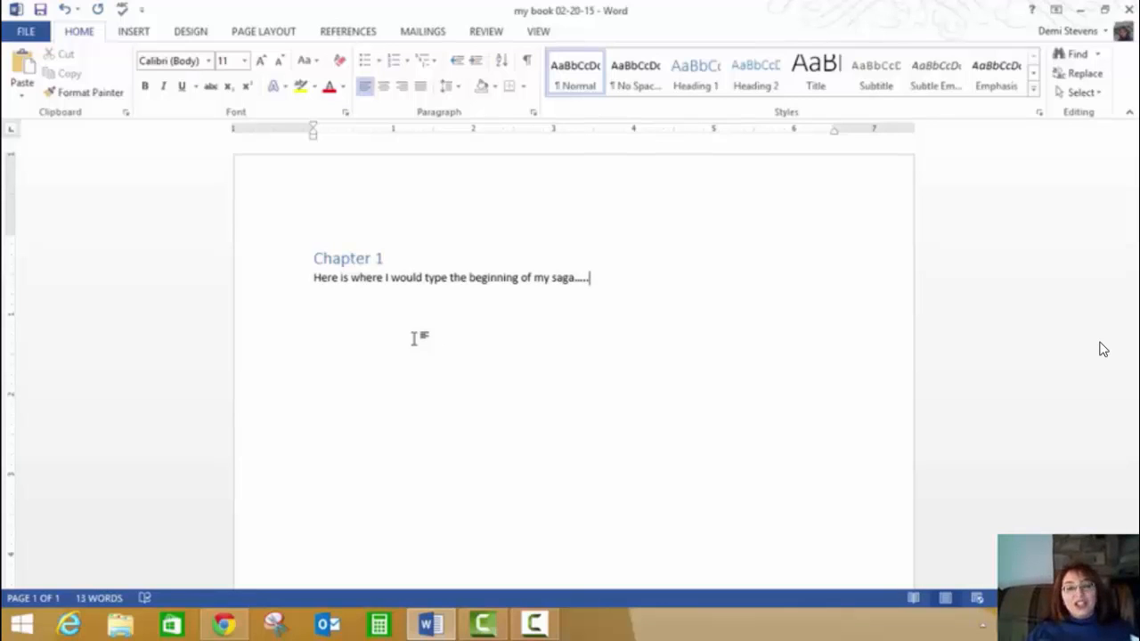
# - Add the subheading "Sub-Head" in the Heading 2 style on a new line below the Chapter 1 body text
pyautogui.press('Return')
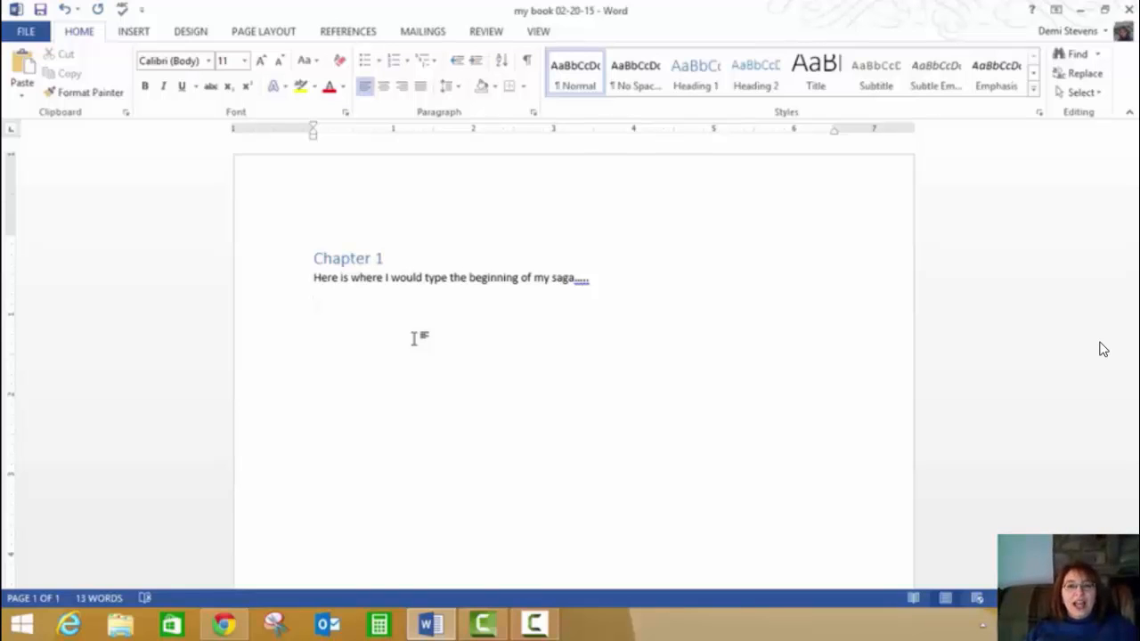
pyautogui.click(758, 84)
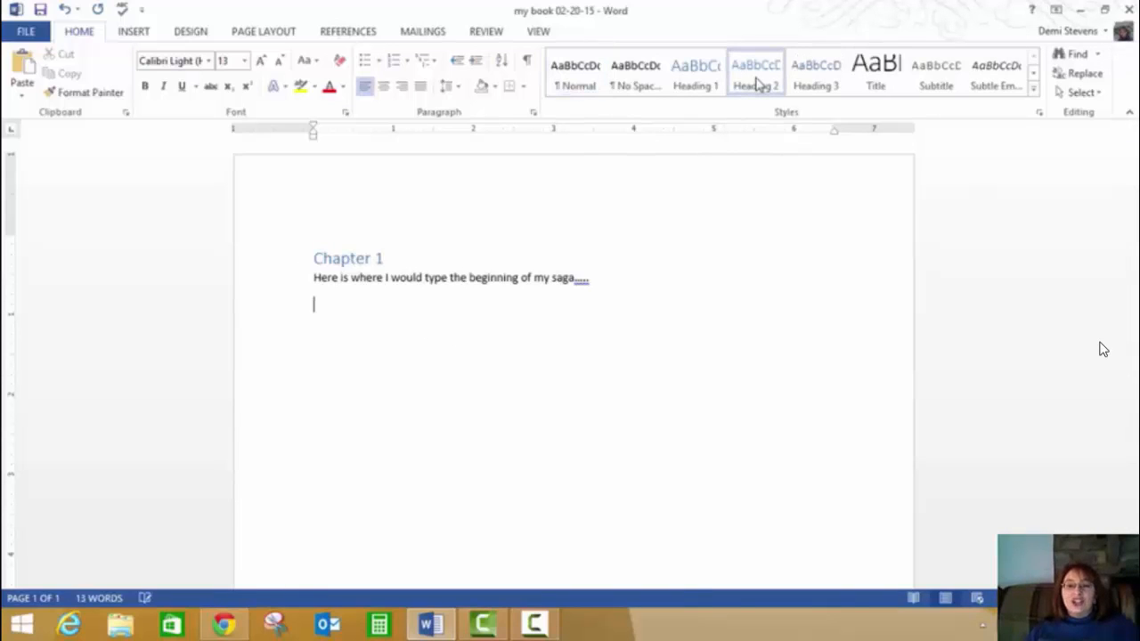
pyautogui.write('Sub')
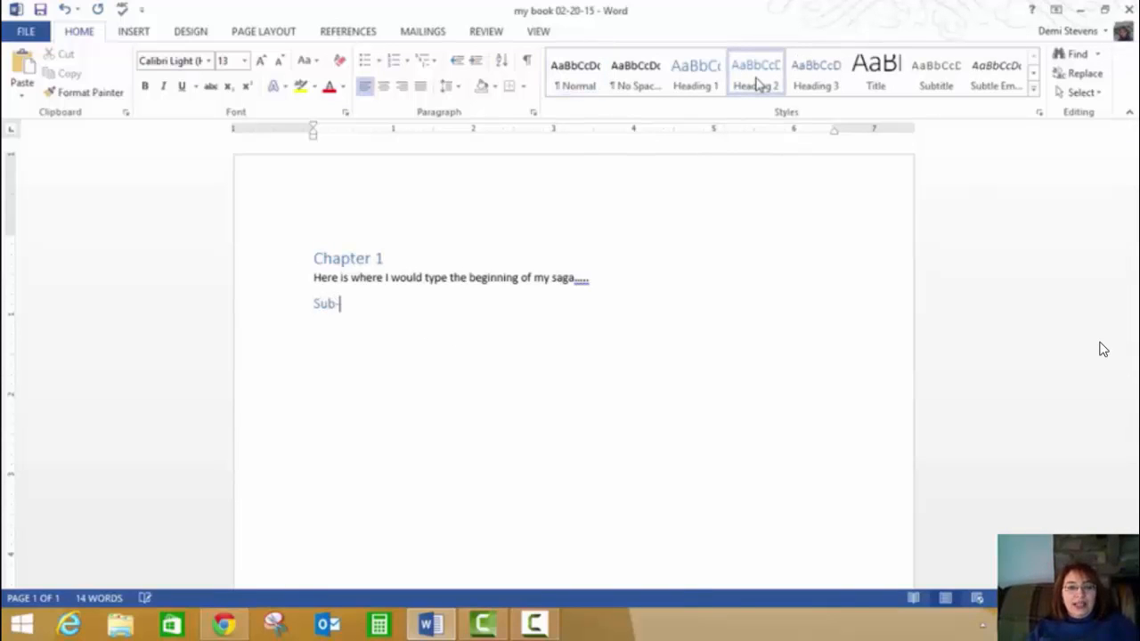
pyautogui.write('-Head')
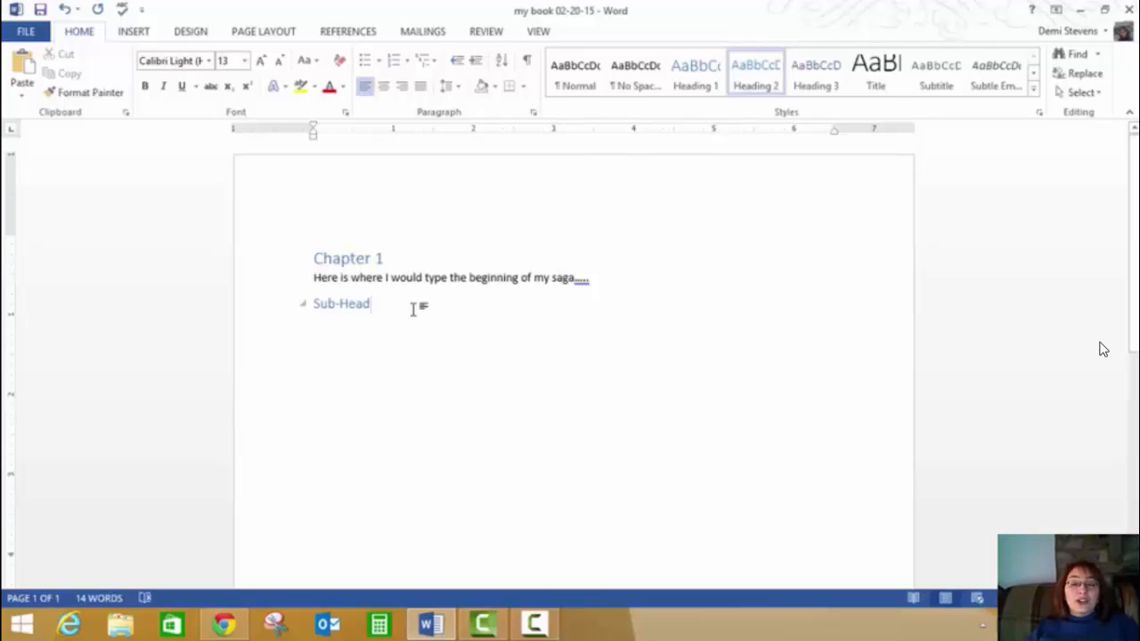
# - Enter the body text "Here is where I'll type the text of sub-head section..." in a new paragraph under the subheading
pyautogui.press('Return')
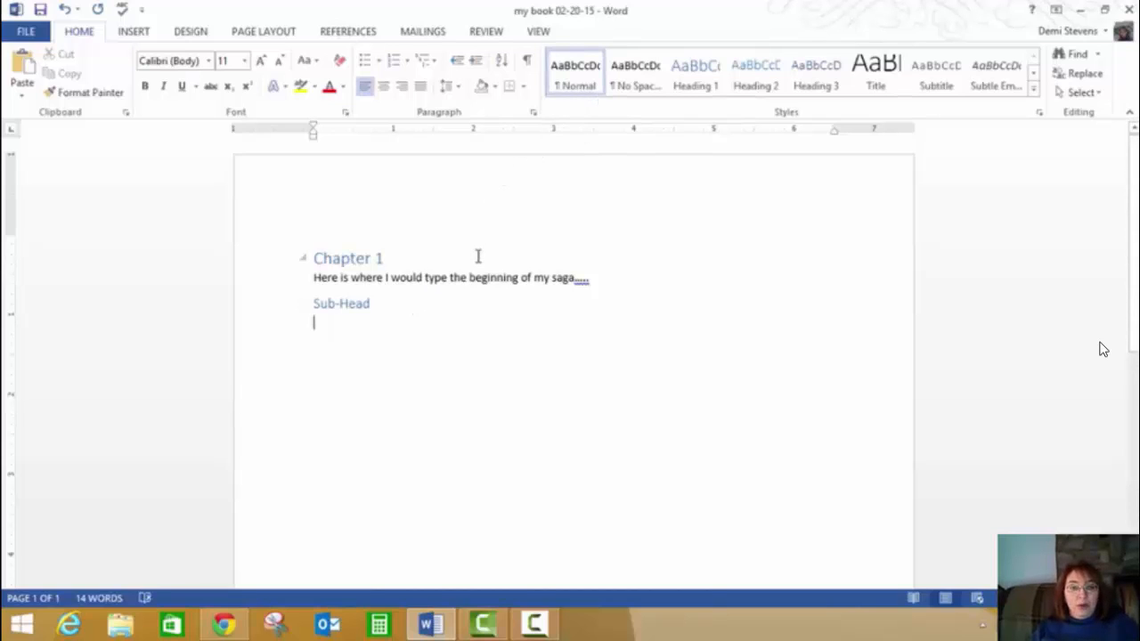
pyautogui.write('Here is where I')
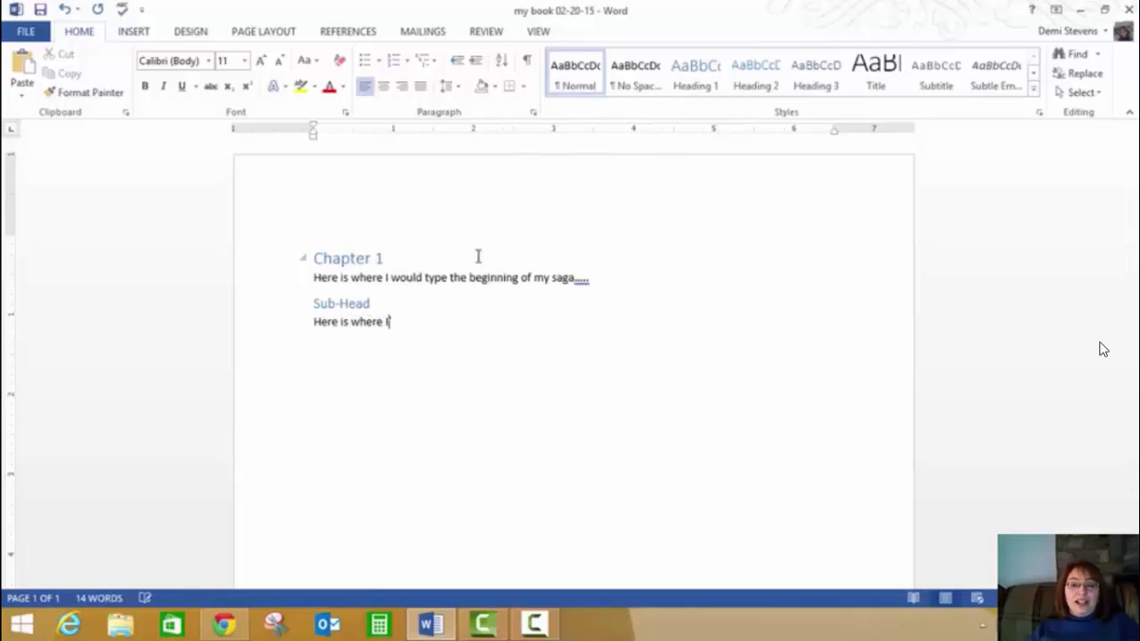
pyautogui.write("'ll type the te")
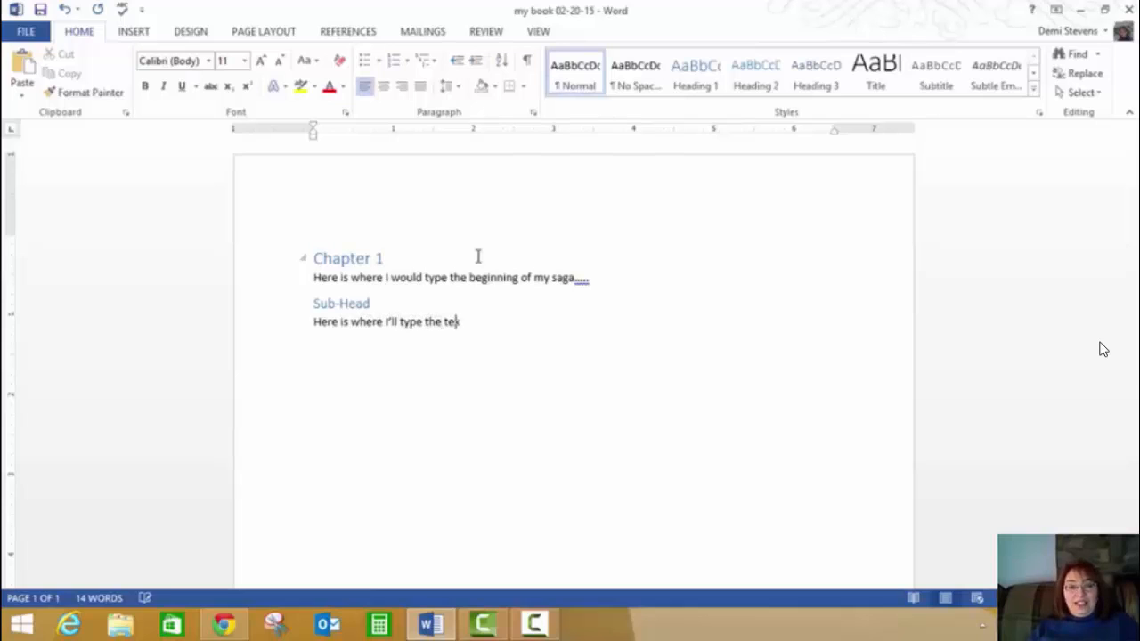
pyautogui.write('xt of sub')
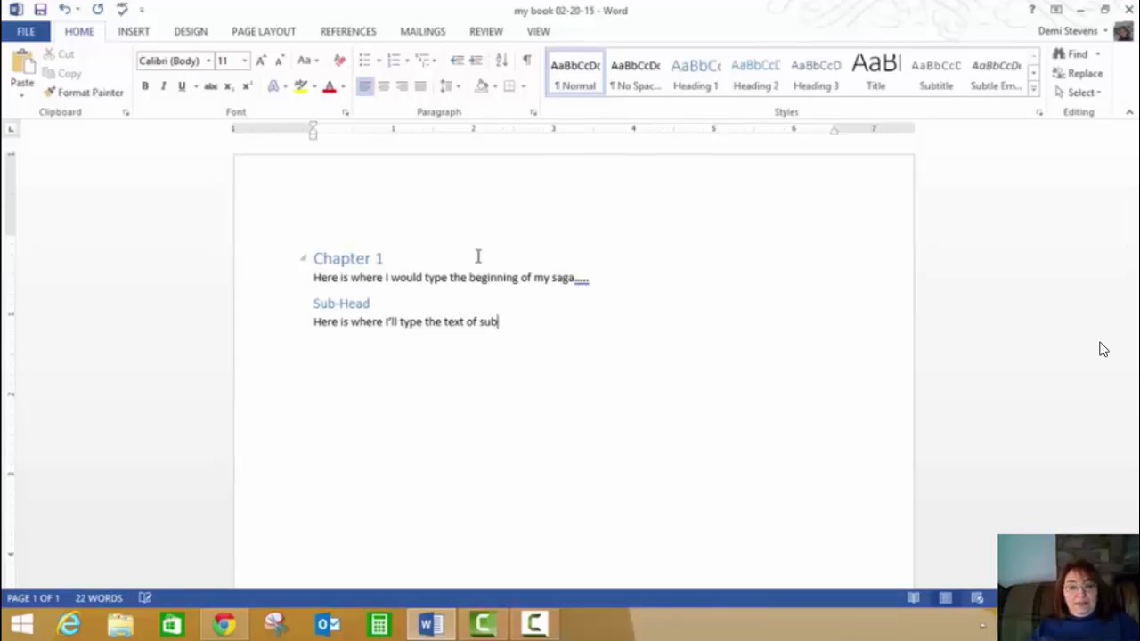
pyautogui.write('-head (')
pyautogui.write('ection...')
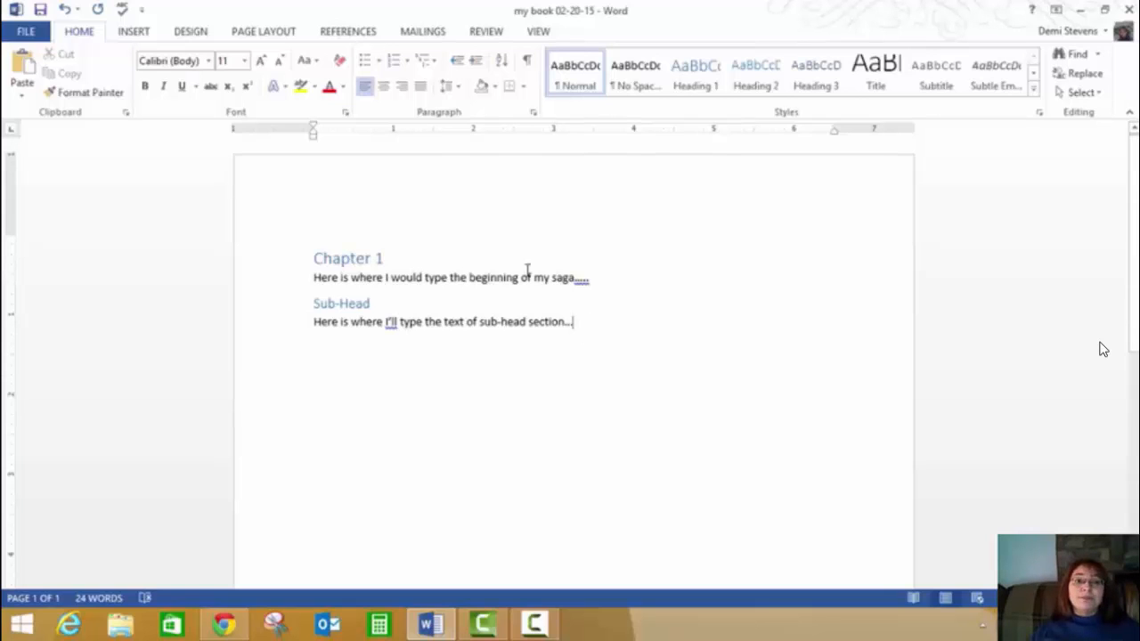
# - Insert a Next Page section break after the sub-head text to start a new section on the following page
pyautogui.click(257, 34)
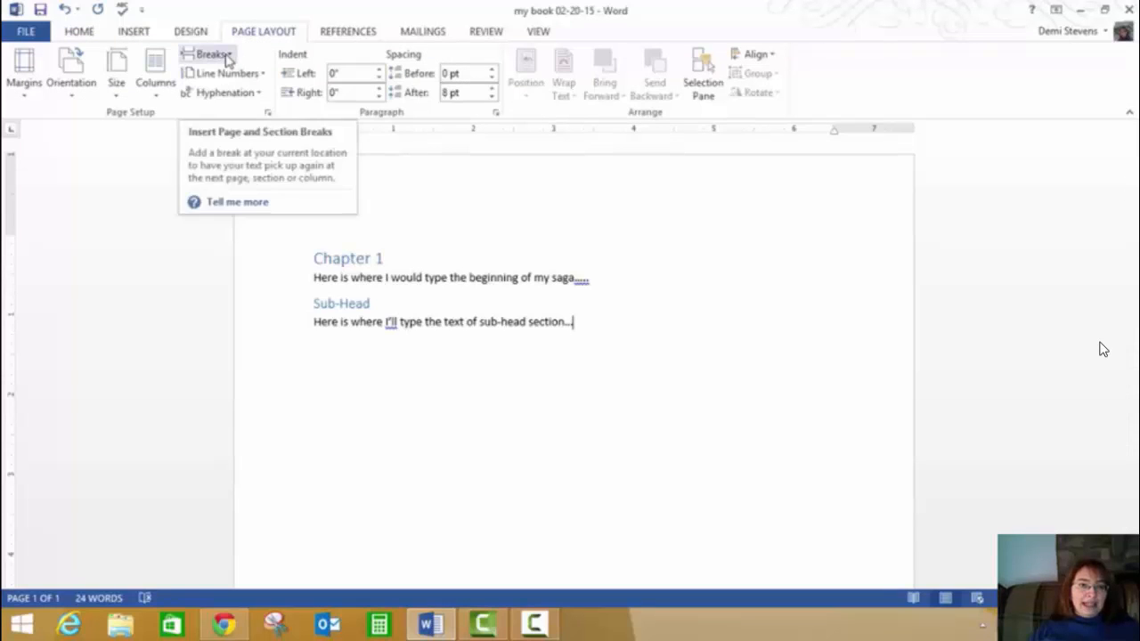
pyautogui.click(226, 58)
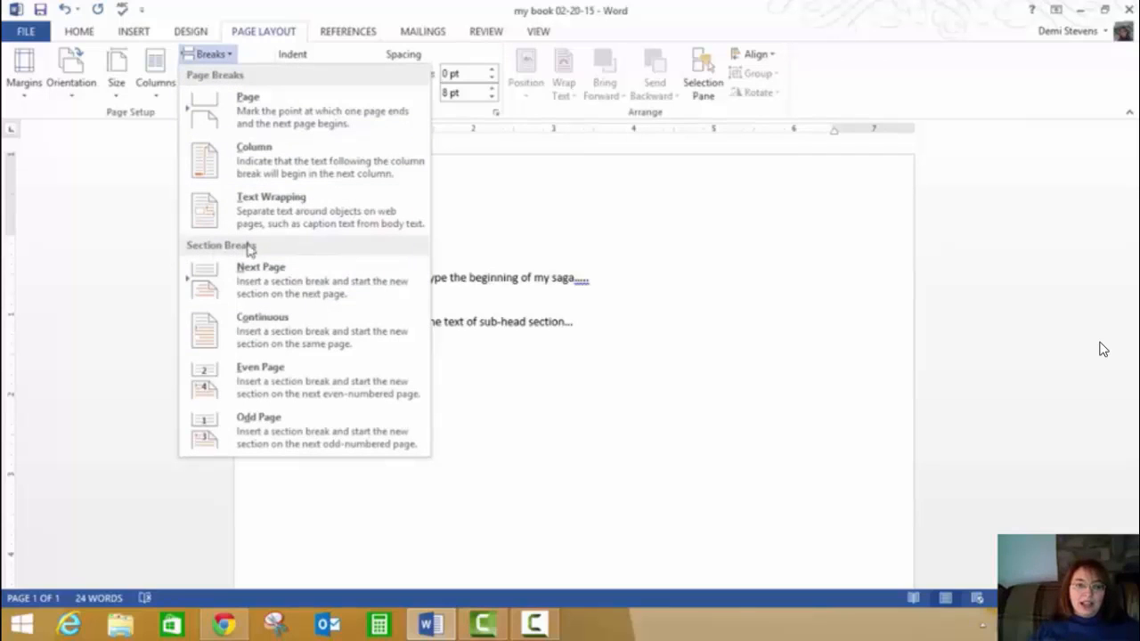
pyautogui.click(267, 294)
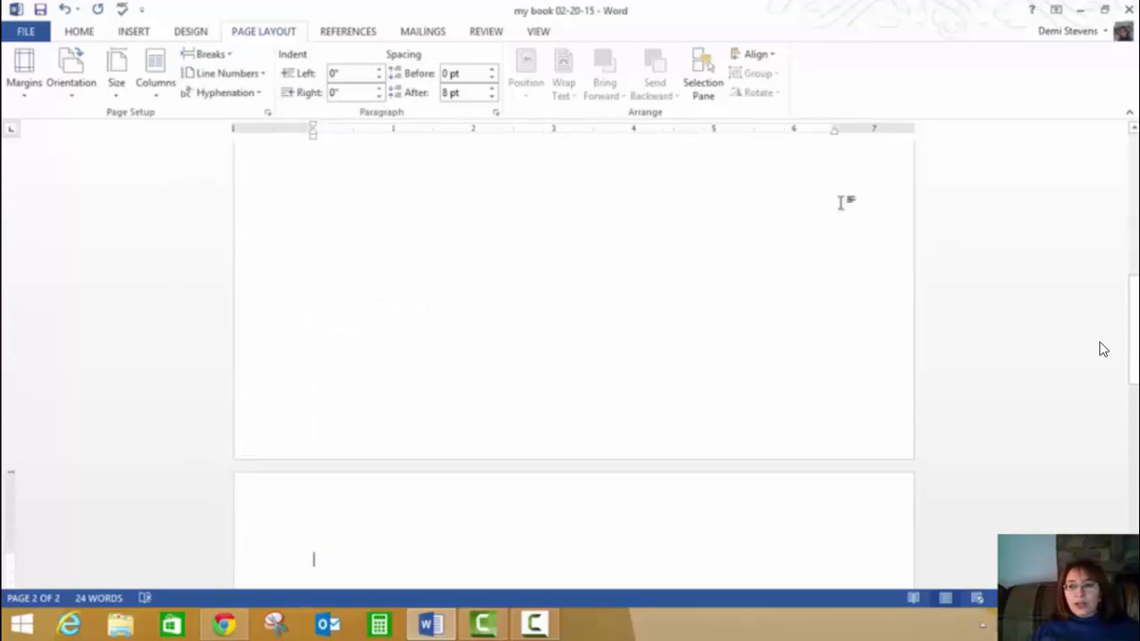
pyautogui.moveTo(1136, 305); pyautogui.dragTo(1132, 347)
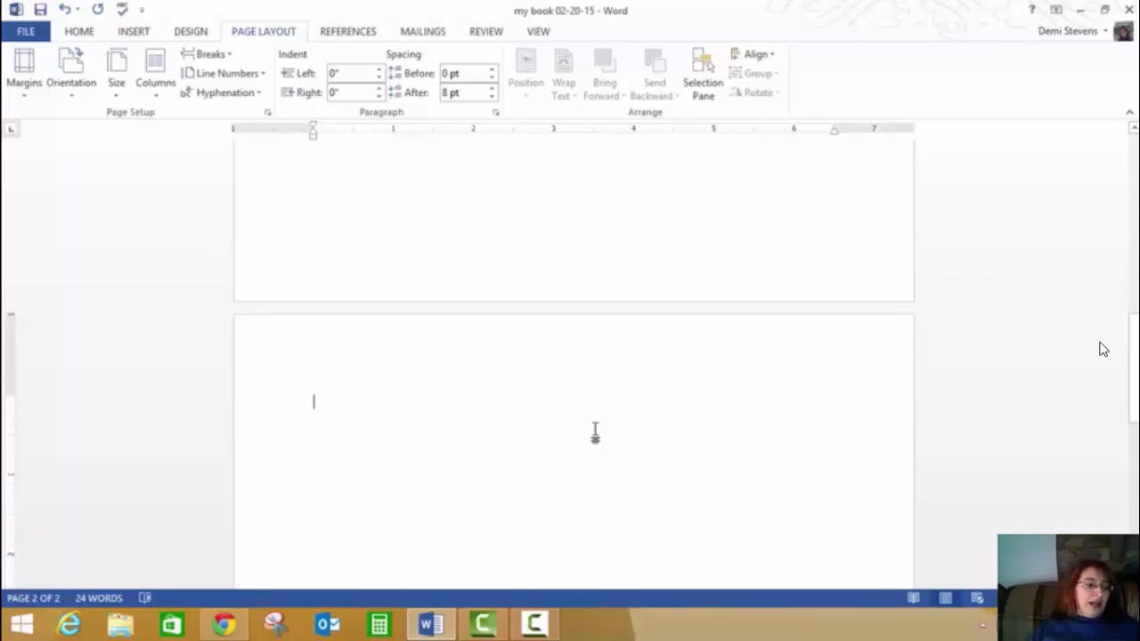
pyautogui.click(219, 59)
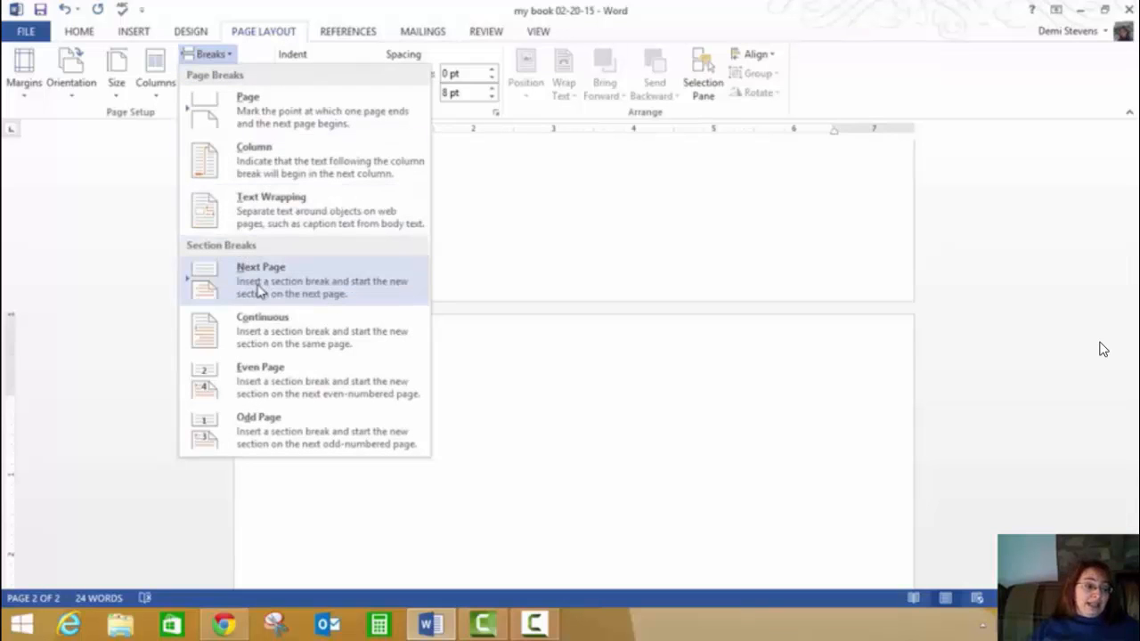
pyautogui.click(556, 478)
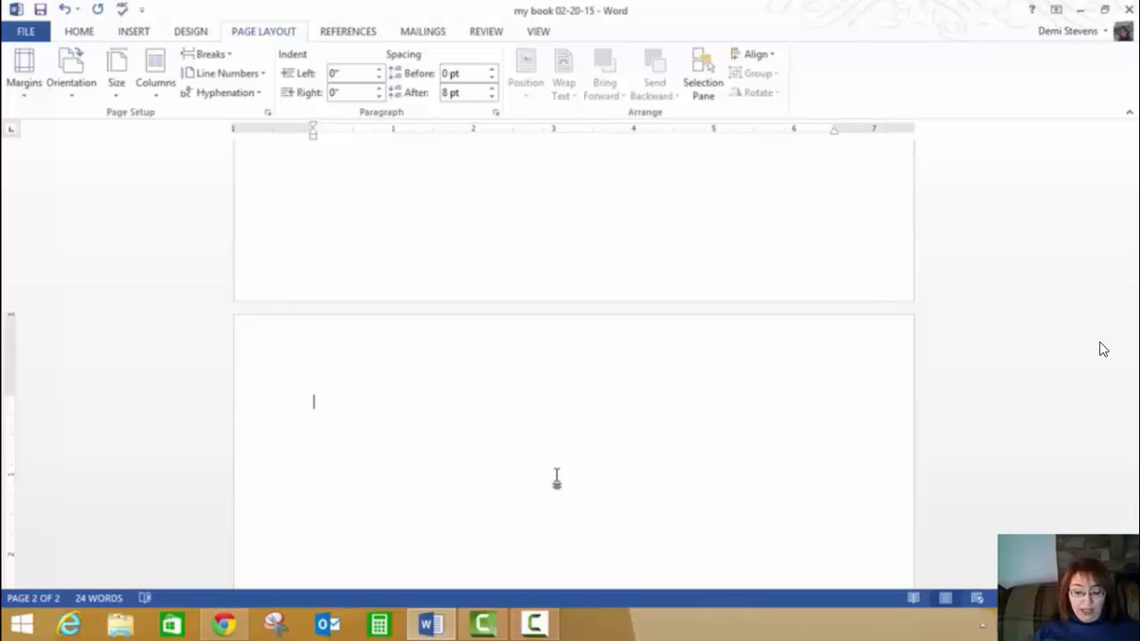
# - Open the recent document "word wrap example" and place the cursor at the end of its first line
pyautogui.hotkey('ctrl', 'o')
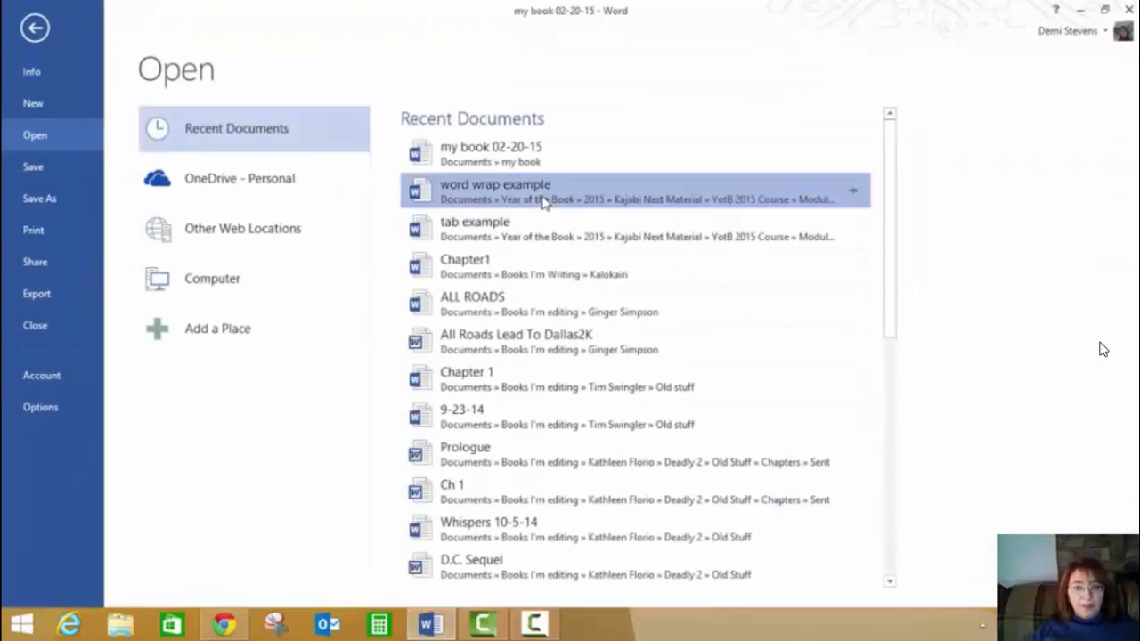
pyautogui.click(545, 203)
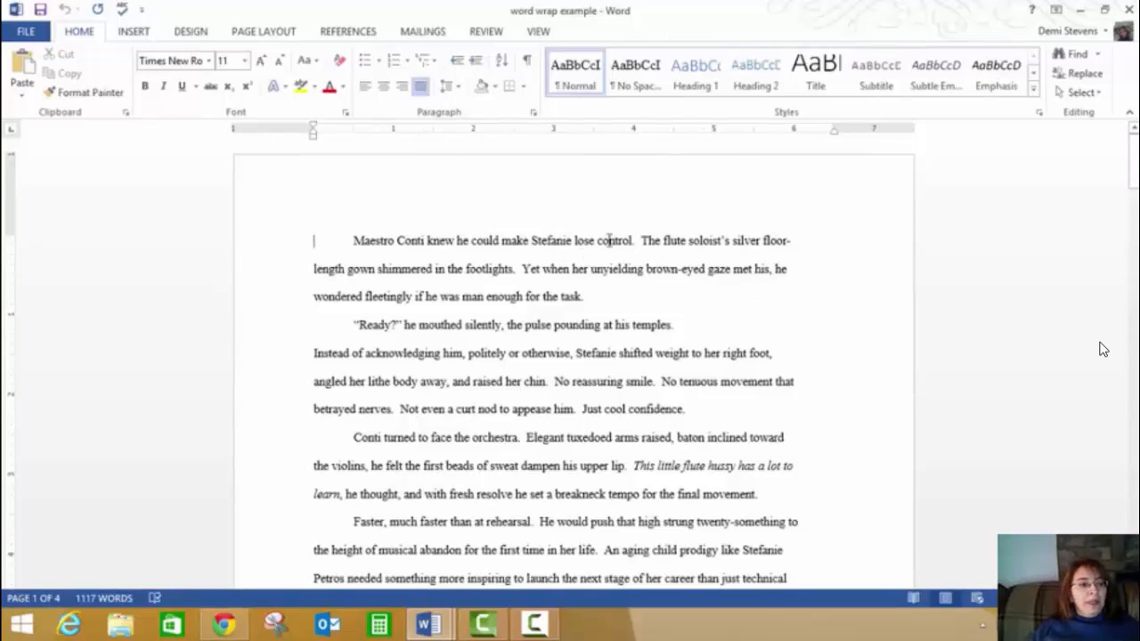
pyautogui.click(806, 239)
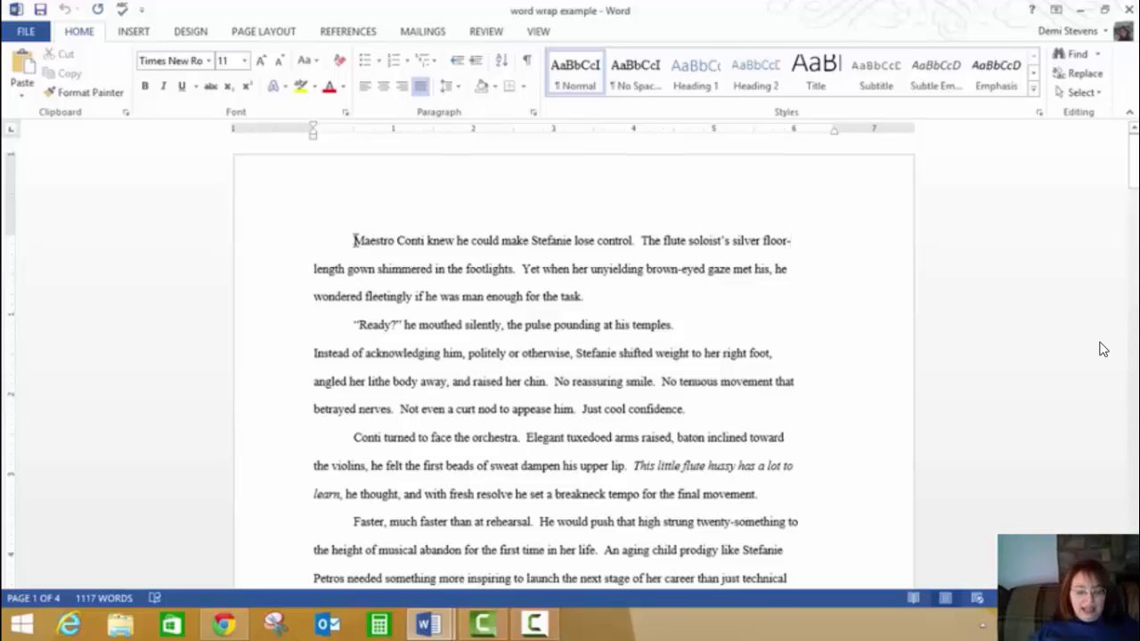
# - Select the opening paragraphs of the word wrap example and enlarge their font size to 12 and finally to 14
pyautogui.moveTo(355, 241); pyautogui.dragTo(798, 573)
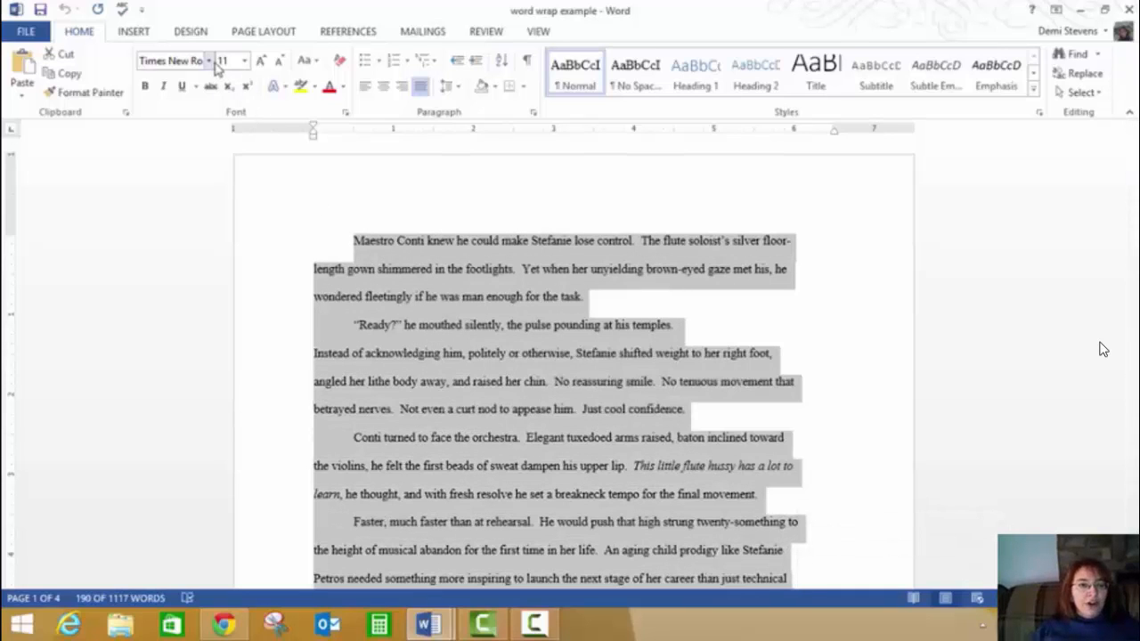
pyautogui.click(246, 62)
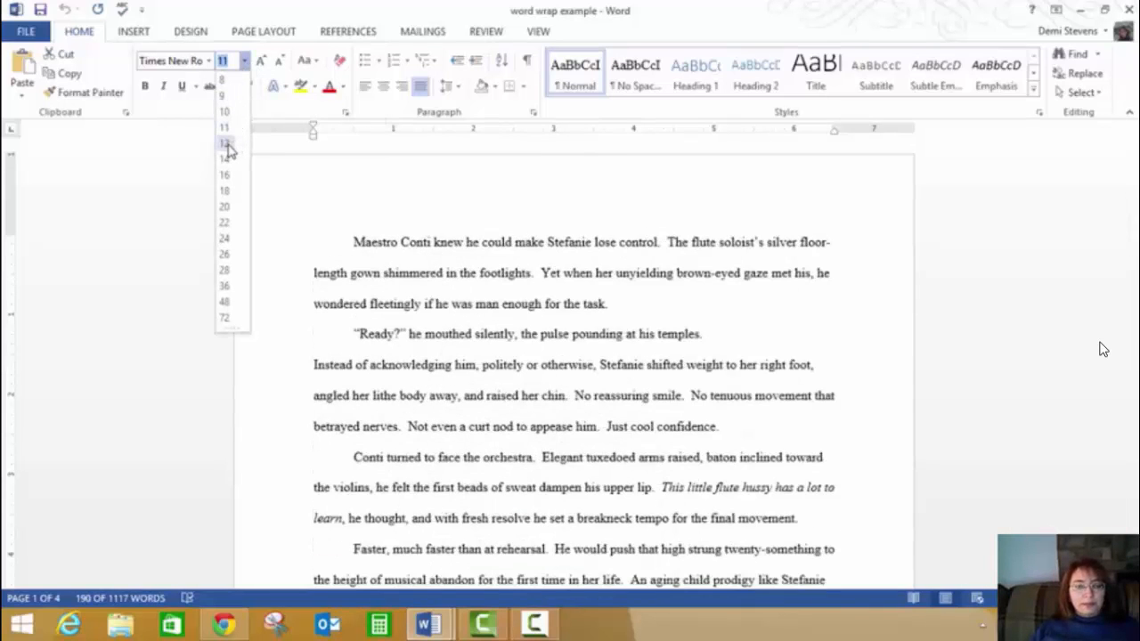
pyautogui.click(226, 144)
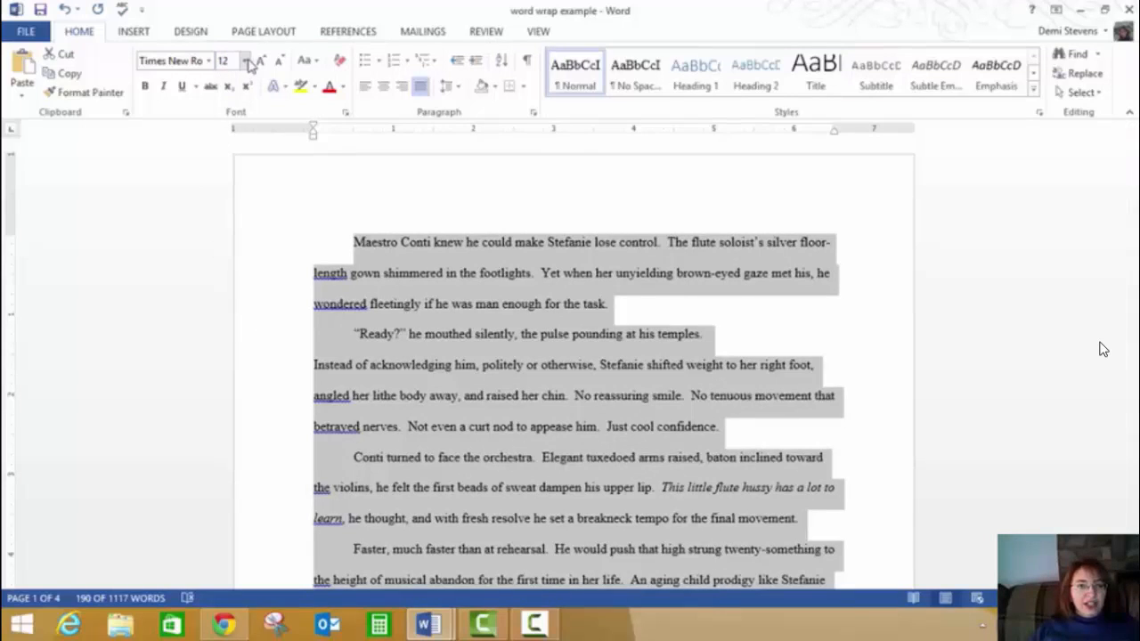
pyautogui.click(247, 62)
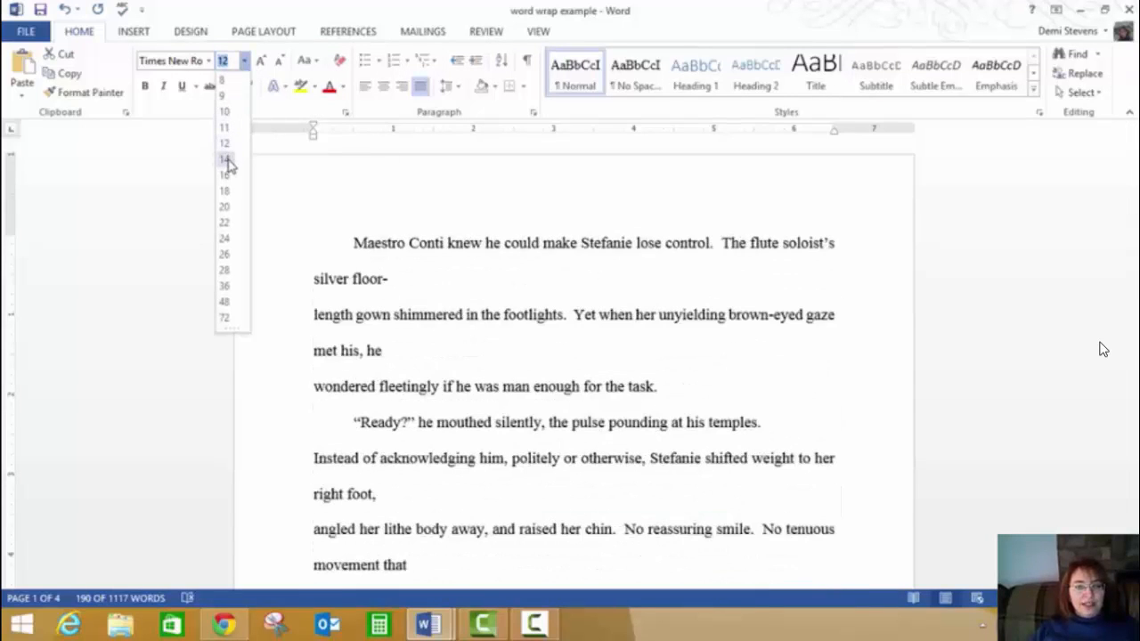
pyautogui.click(226, 161)
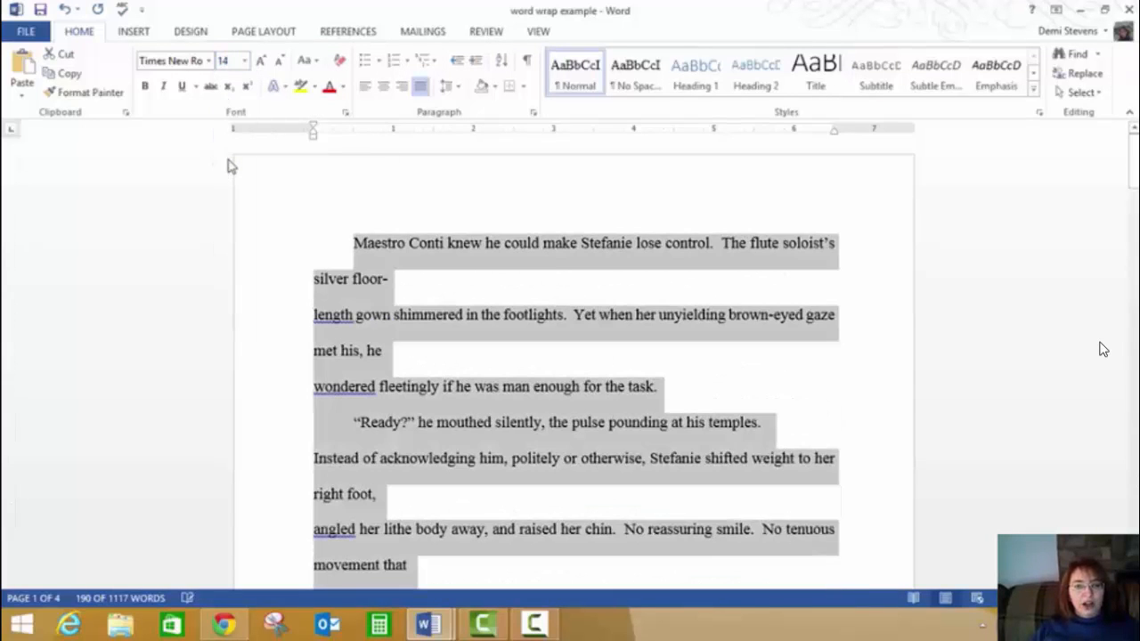
# - Delete the forced line breaks after "silver floor-" and after "met his, he" in the first paragraph
pyautogui.click(497, 285)
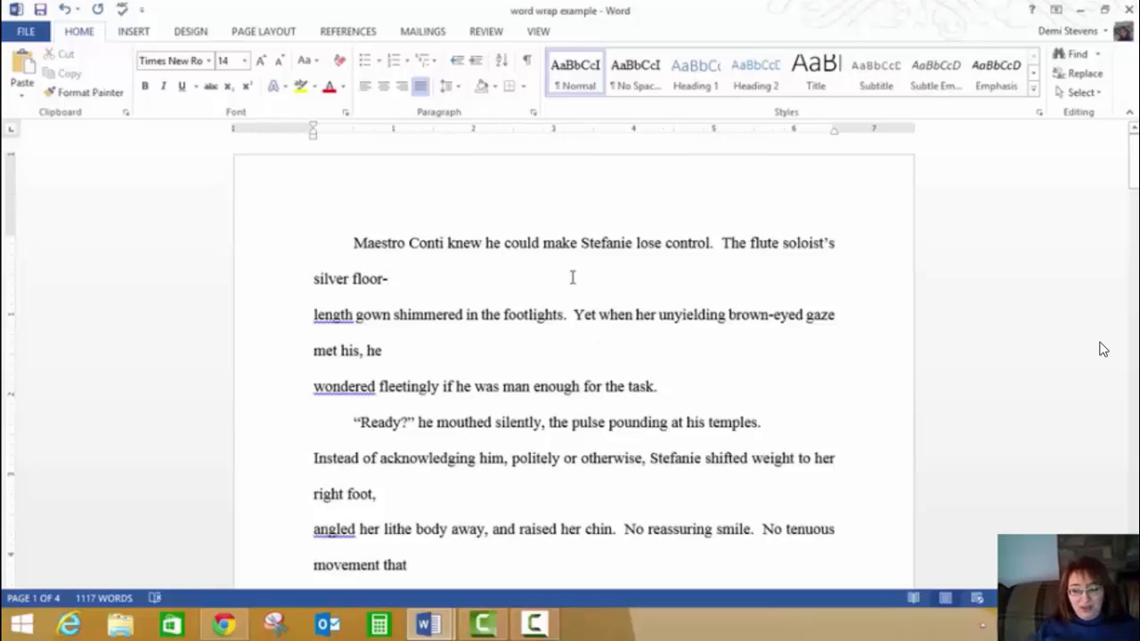
pyautogui.press('Delete')
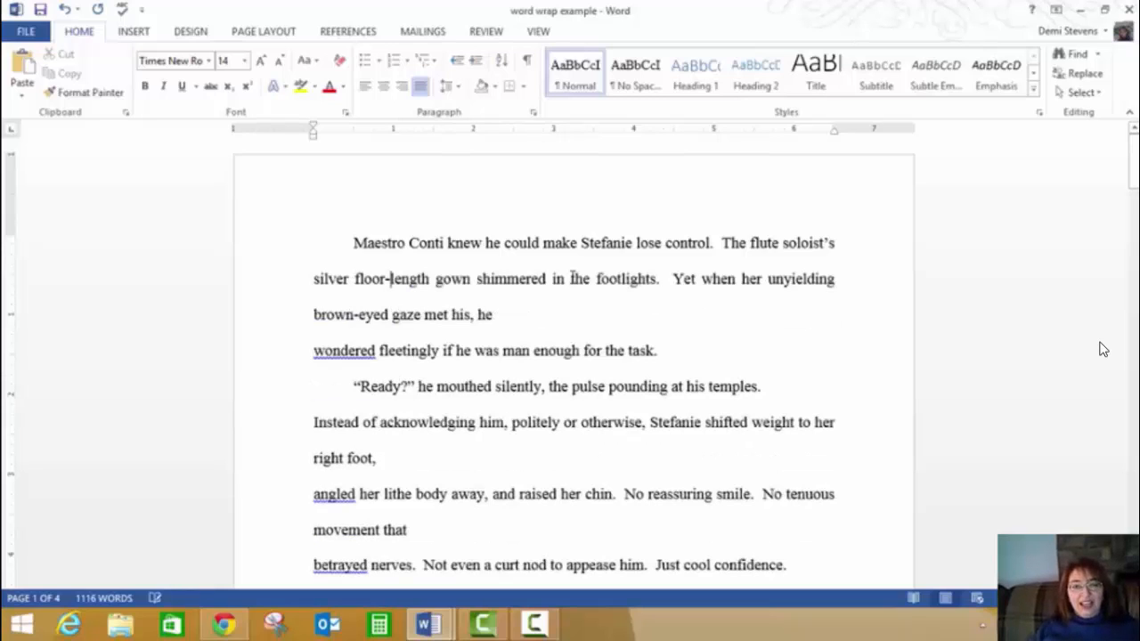
pyautogui.click(645, 317)
pyautogui.press('Delete')
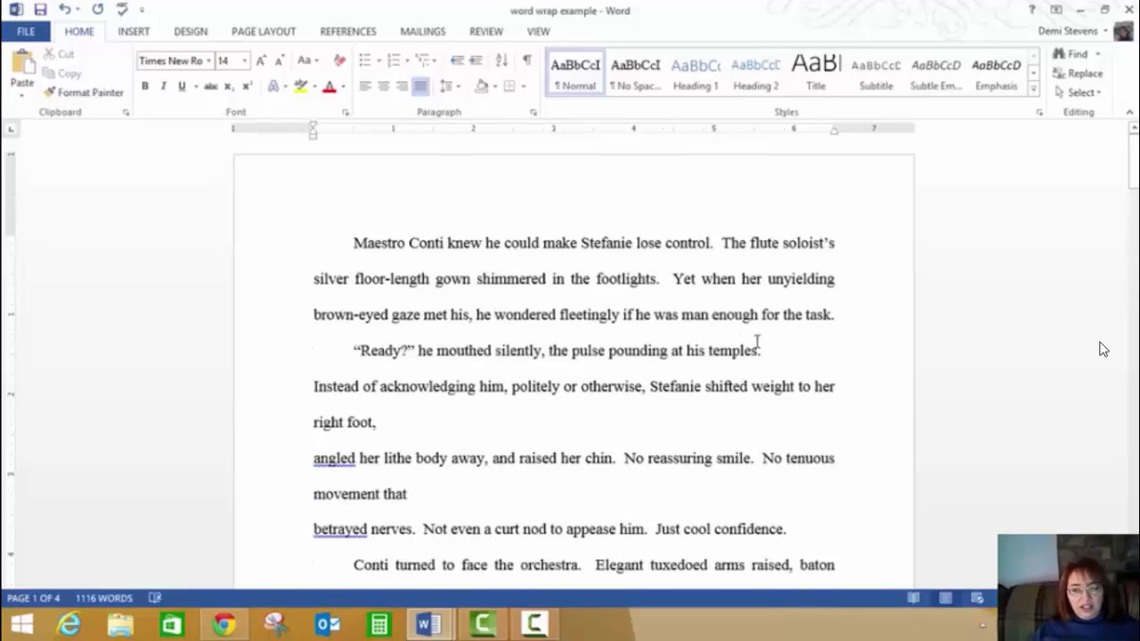
# - Delete the forced line breaks before "Instead of acknowledging" and before "betrayed nerves" in the second paragraph
pyautogui.click(787, 351)
pyautogui.press('Delete')
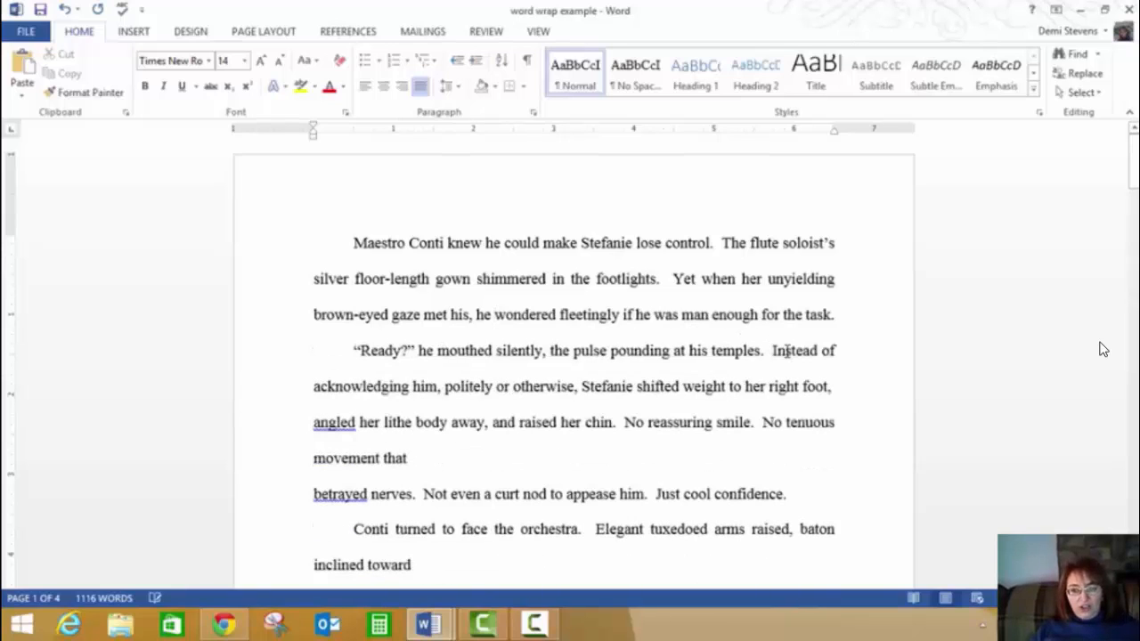
pyautogui.click(553, 465)
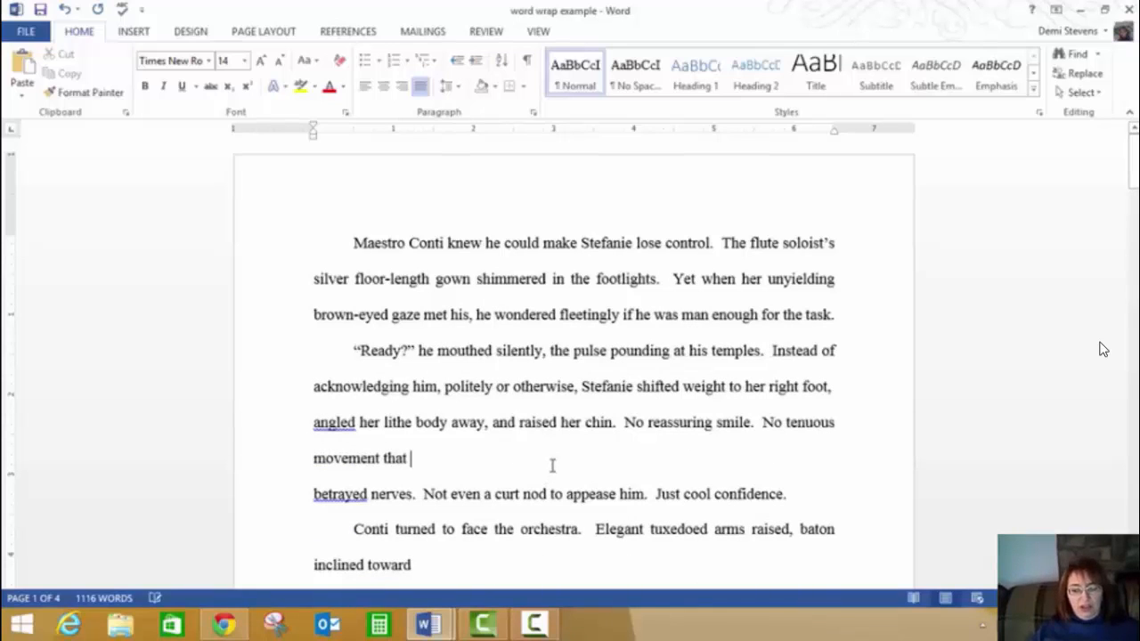
pyautogui.press('Delete')
# - Delete the forced line breaks after "inclined toward" and after "has a lot to" in the third paragraph
pyautogui.click(506, 554)
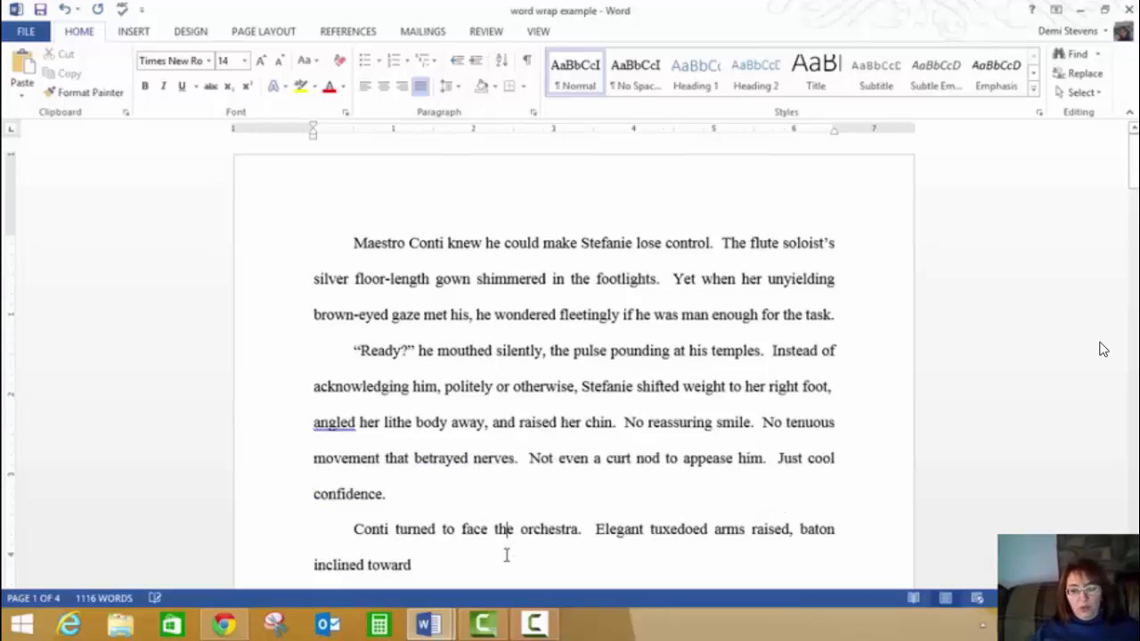
pyautogui.click(506, 554)
pyautogui.press('Delete')
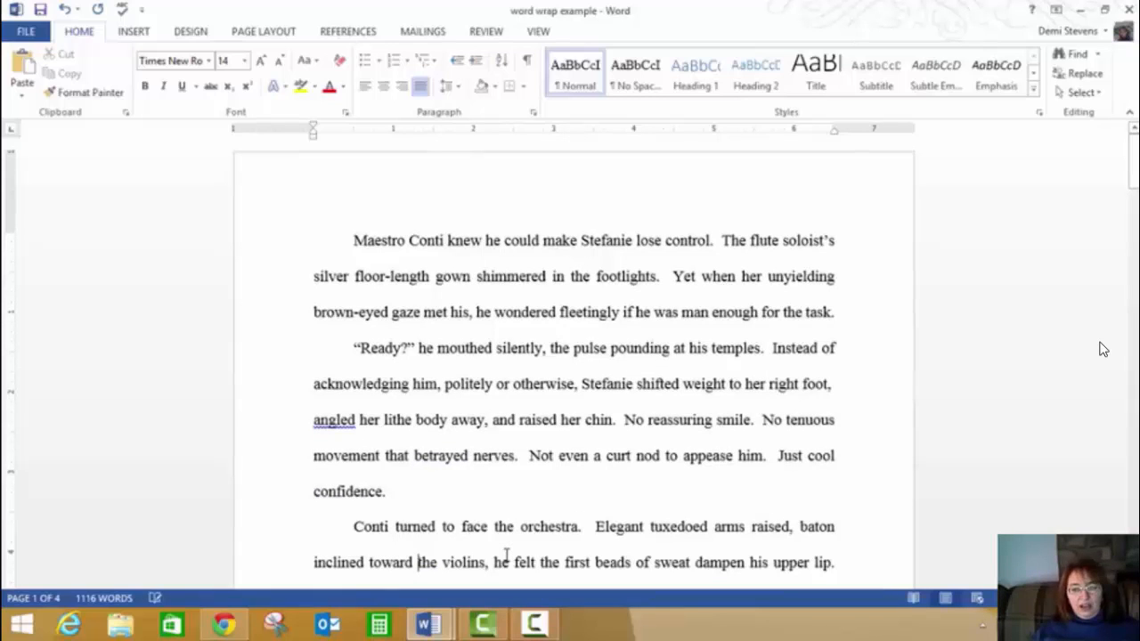
pyautogui.scroll(-3, 1103, 349)
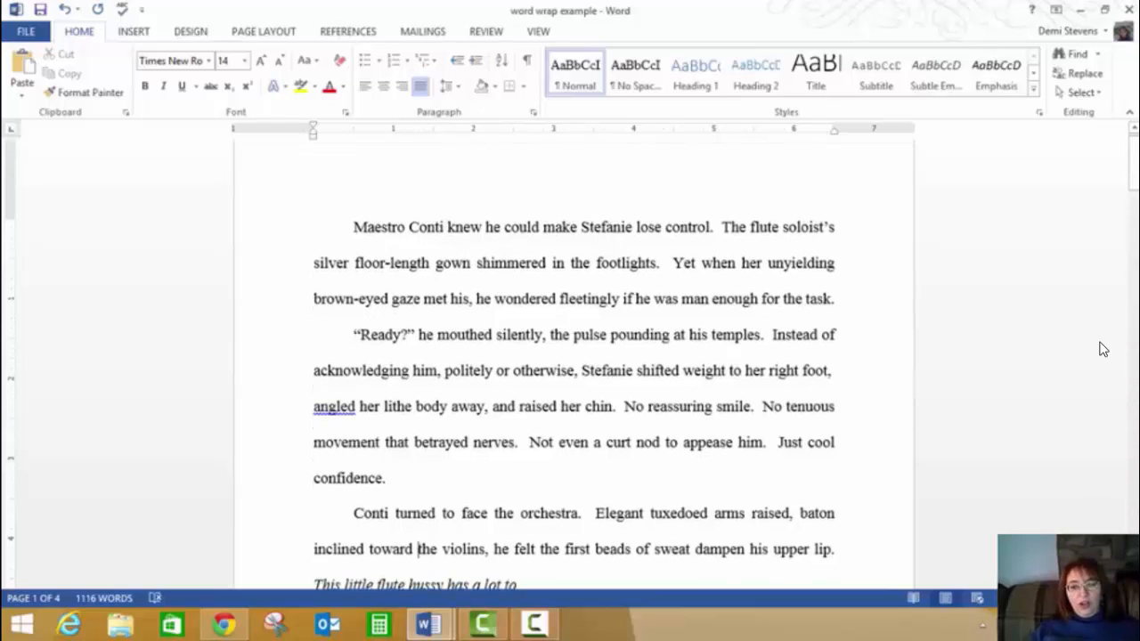
pyautogui.scroll(-5, 1102, 349)
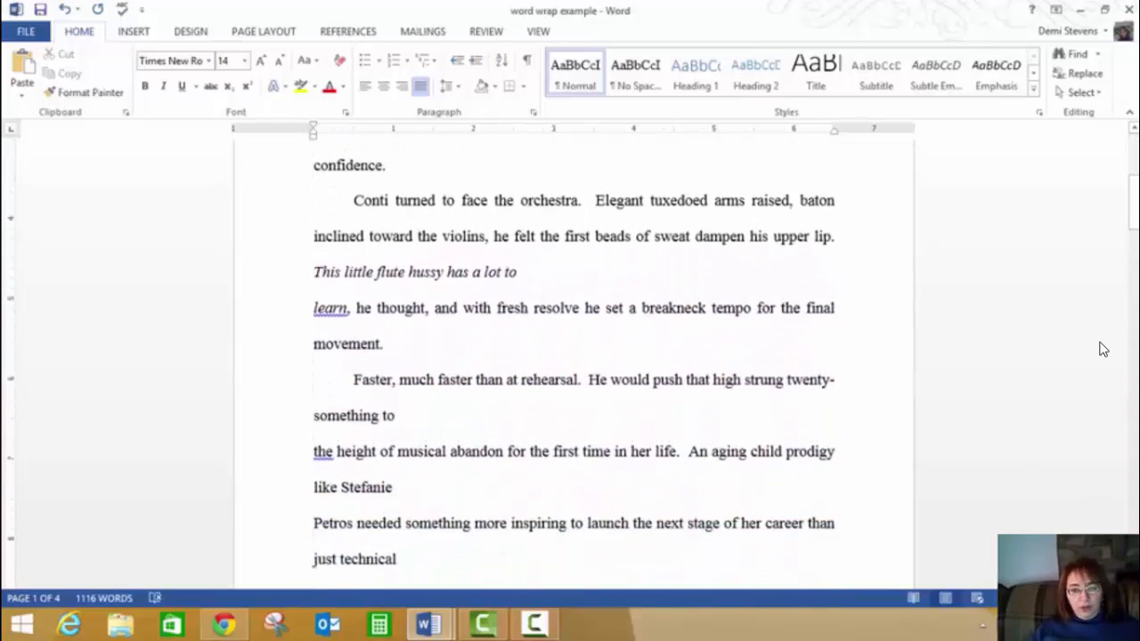
pyautogui.click(639, 242)
pyautogui.press('Delete')
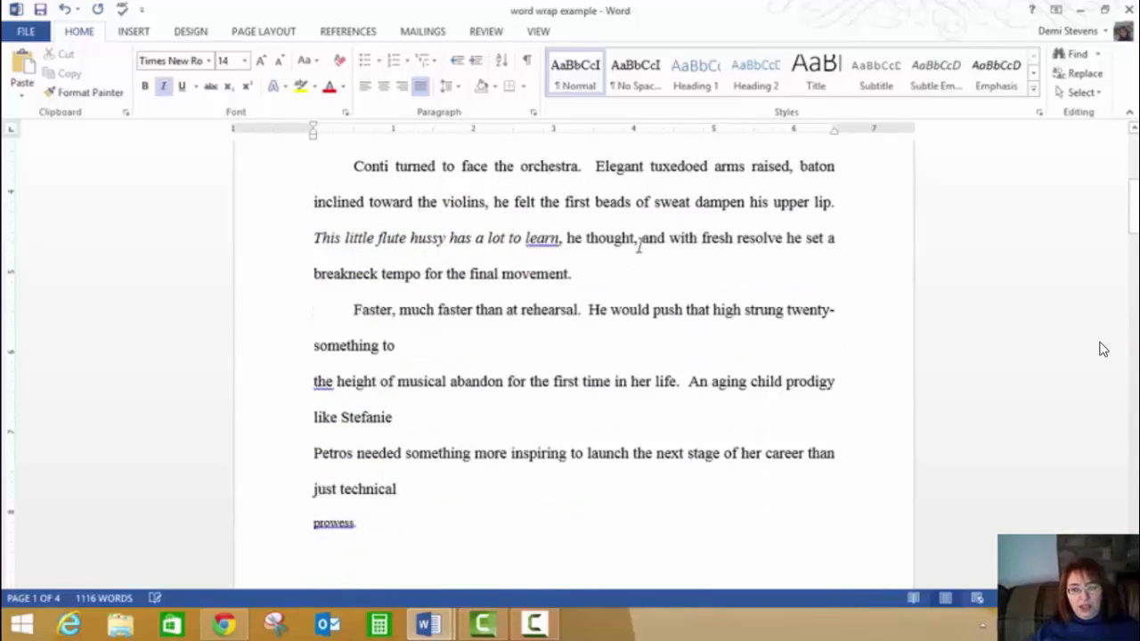
# - Delete the three forced line breaks in the fourth paragraph, beginning "Faster, much faster than at rehearsal", and return to the start of the document
pyautogui.click(580, 342)
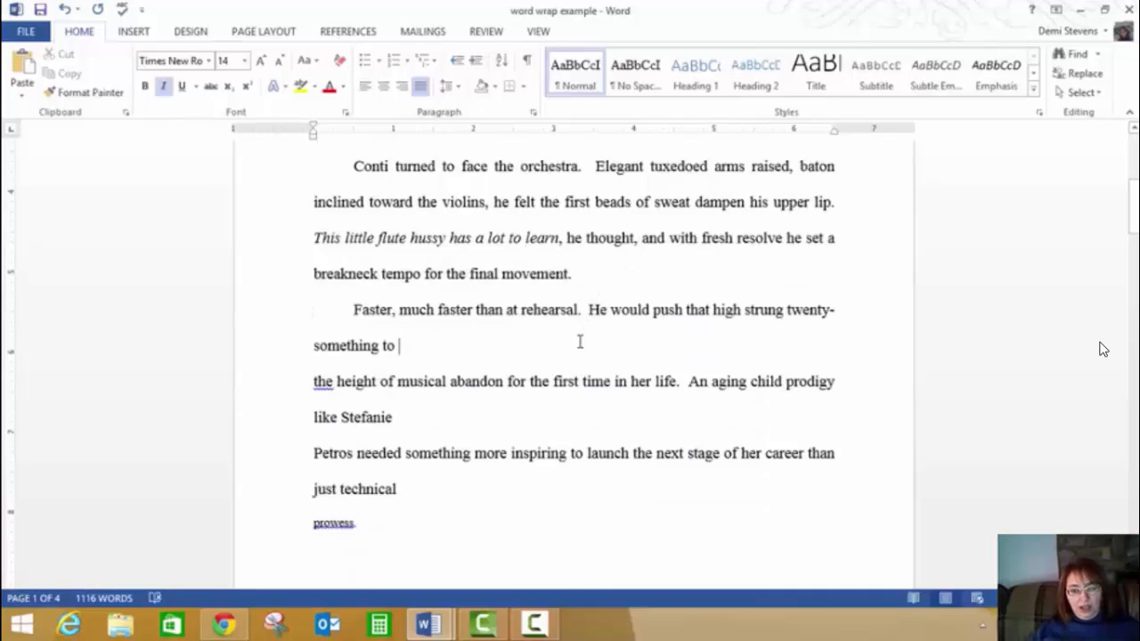
pyautogui.press('Delete')
pyautogui.click(562, 387)
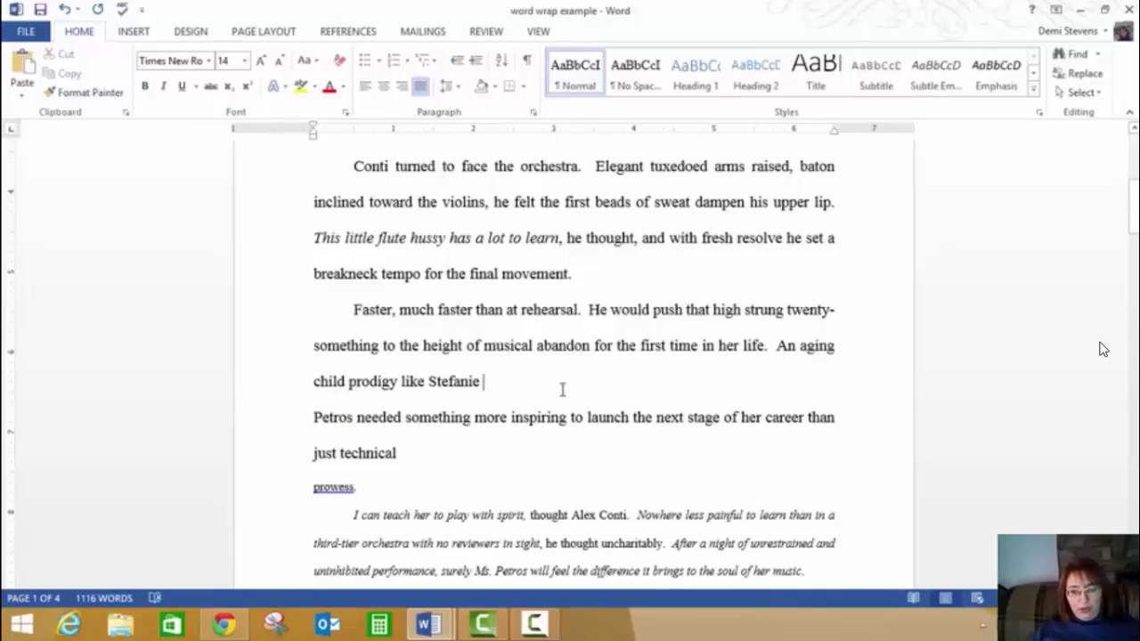
pyautogui.press('Delete')
pyautogui.click(629, 417)
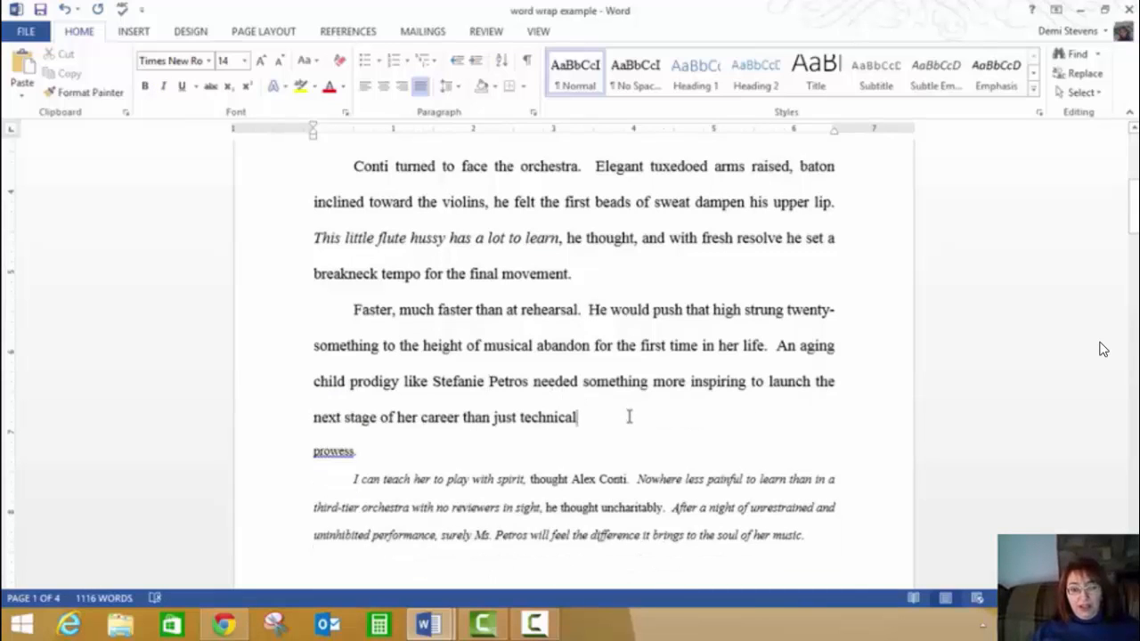
pyautogui.press('Delete')
pyautogui.hotkey('ctrl', 'Home')
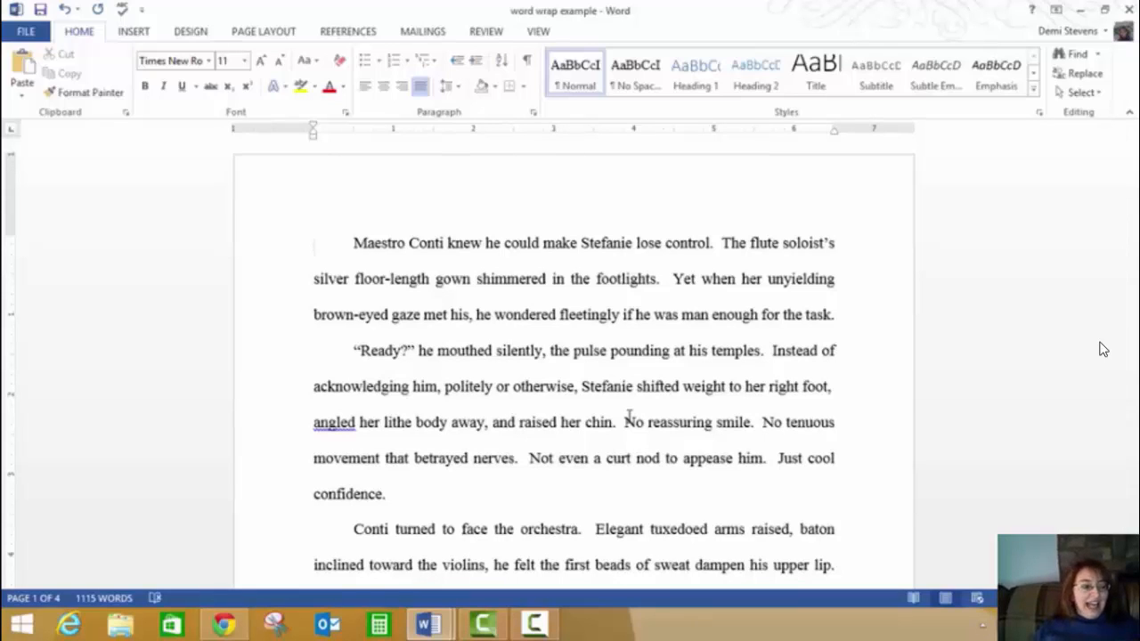
# - Switch to the "tab example" document and examine its paragraph tabs by showing the formatting marks and hiding them again
pyautogui.click(552, 627)
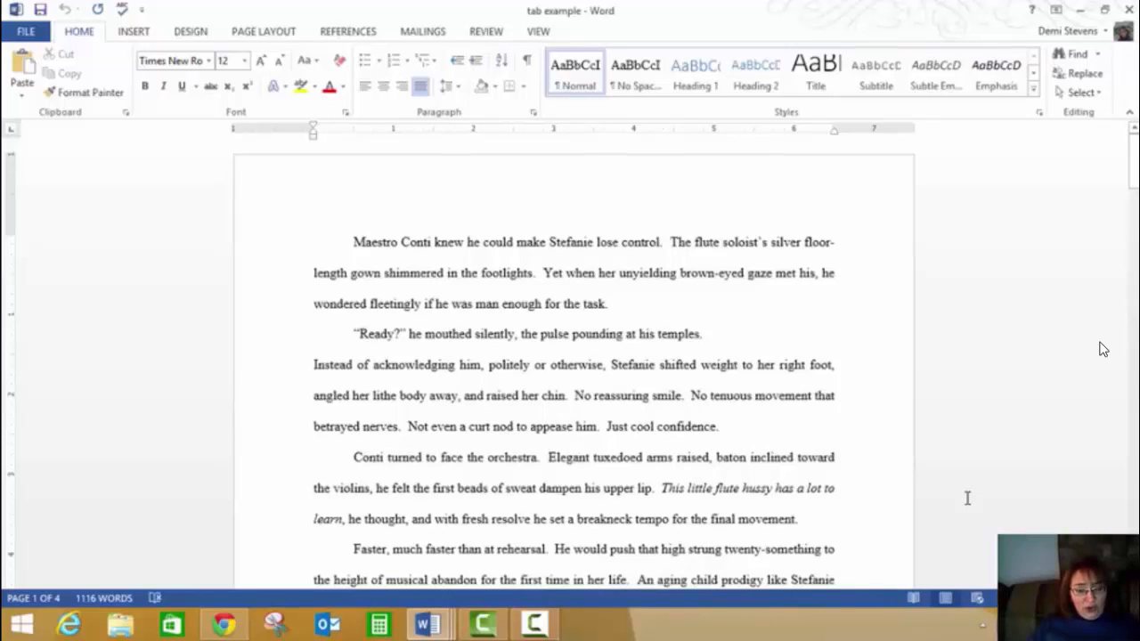
pyautogui.write('TAB')
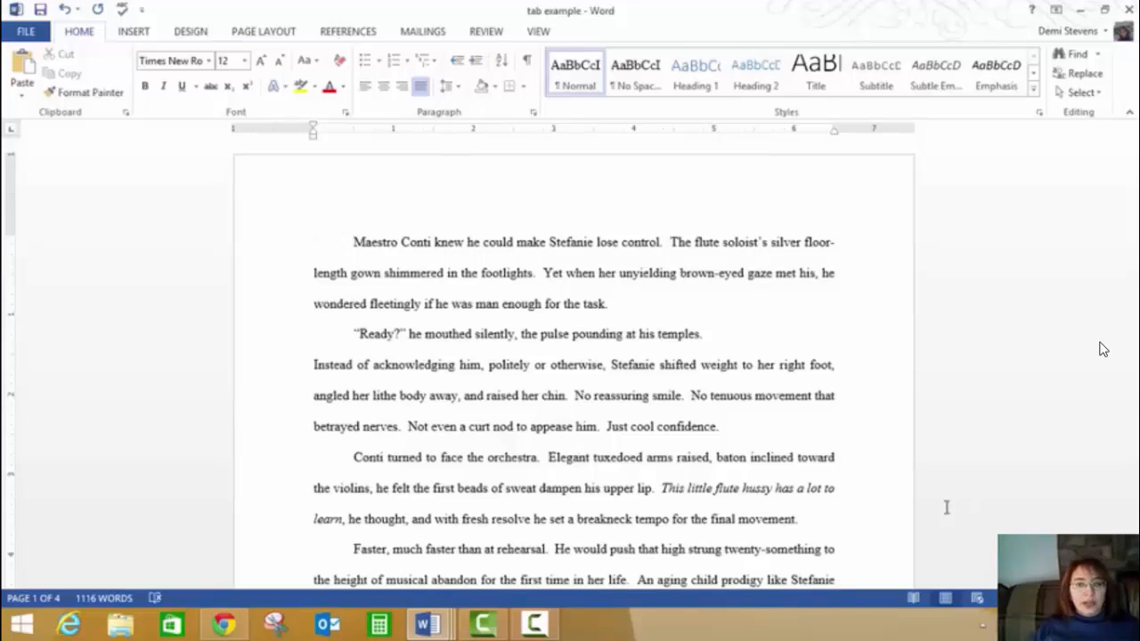
pyautogui.click(315, 243)
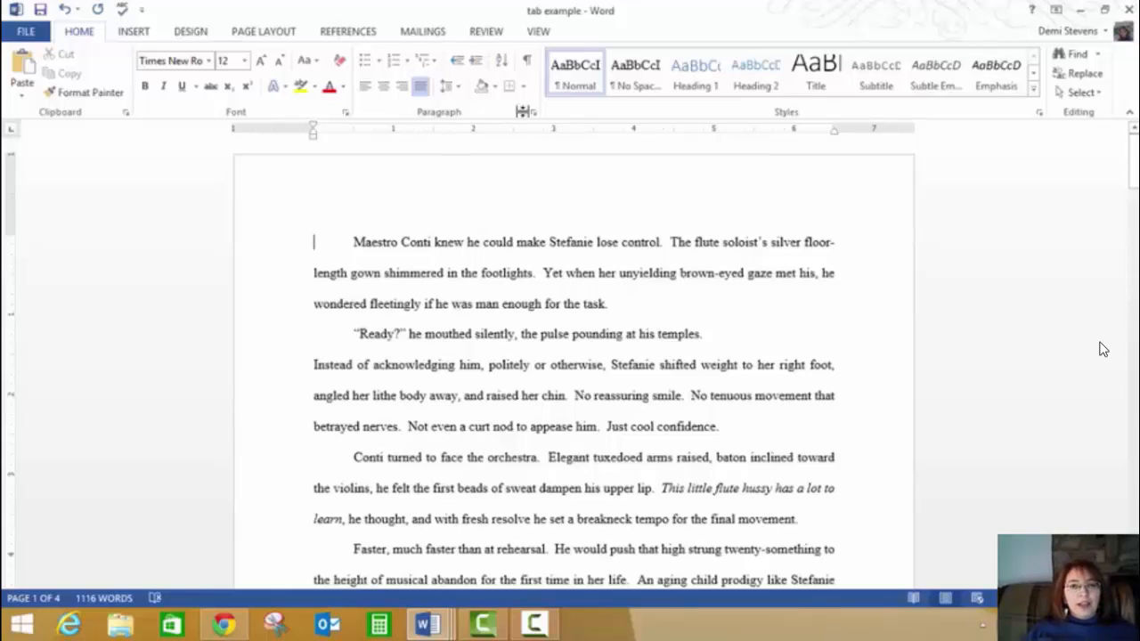
pyautogui.click(528, 61)
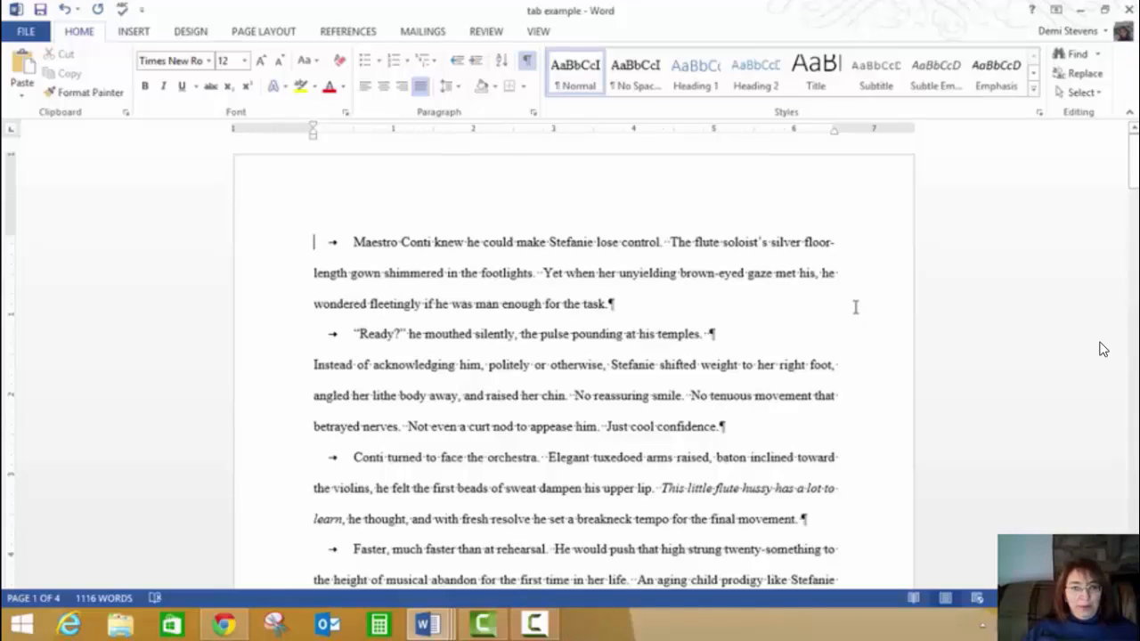
pyautogui.click(526, 60)
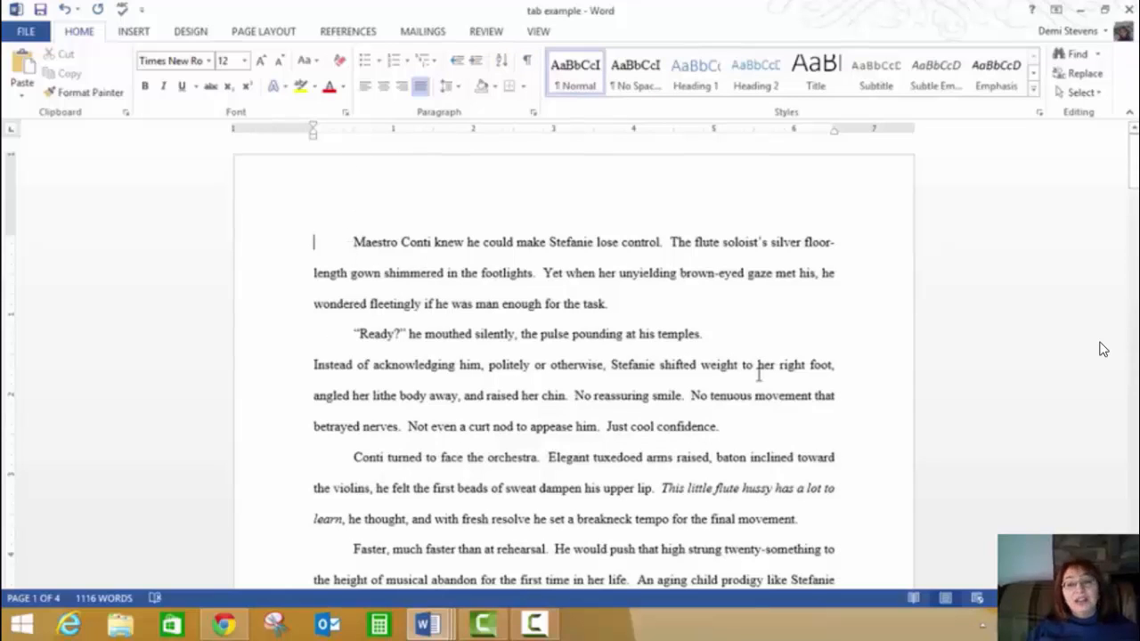
# - Set a custom paper size of 6 inches wide by 9 inches high for the whole document
pyautogui.click(263, 31)
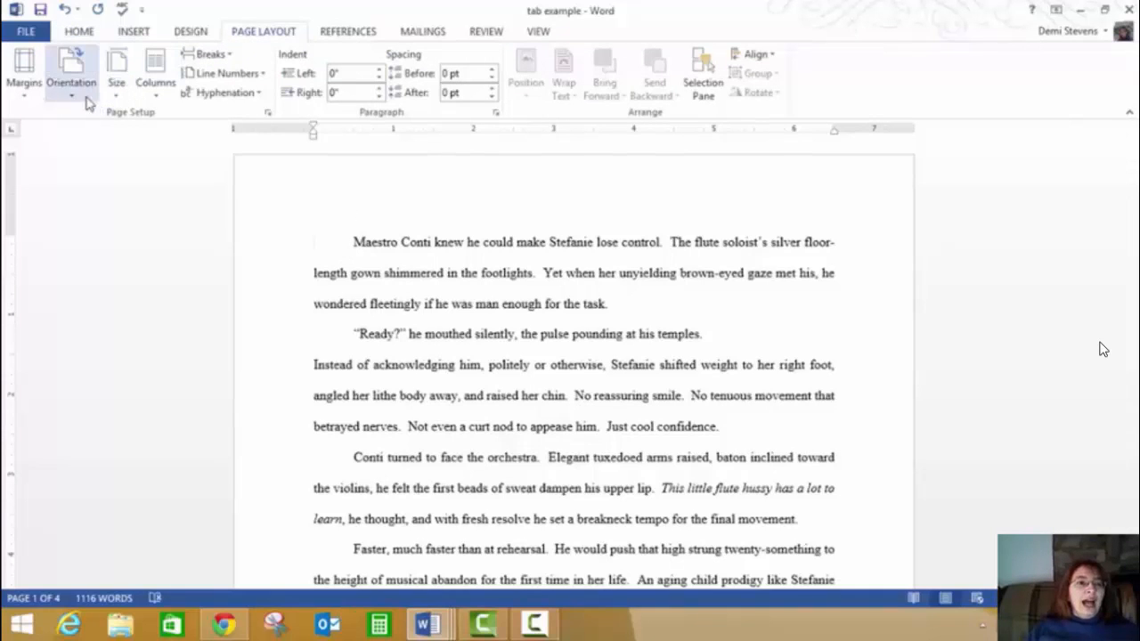
pyautogui.click(113, 93)
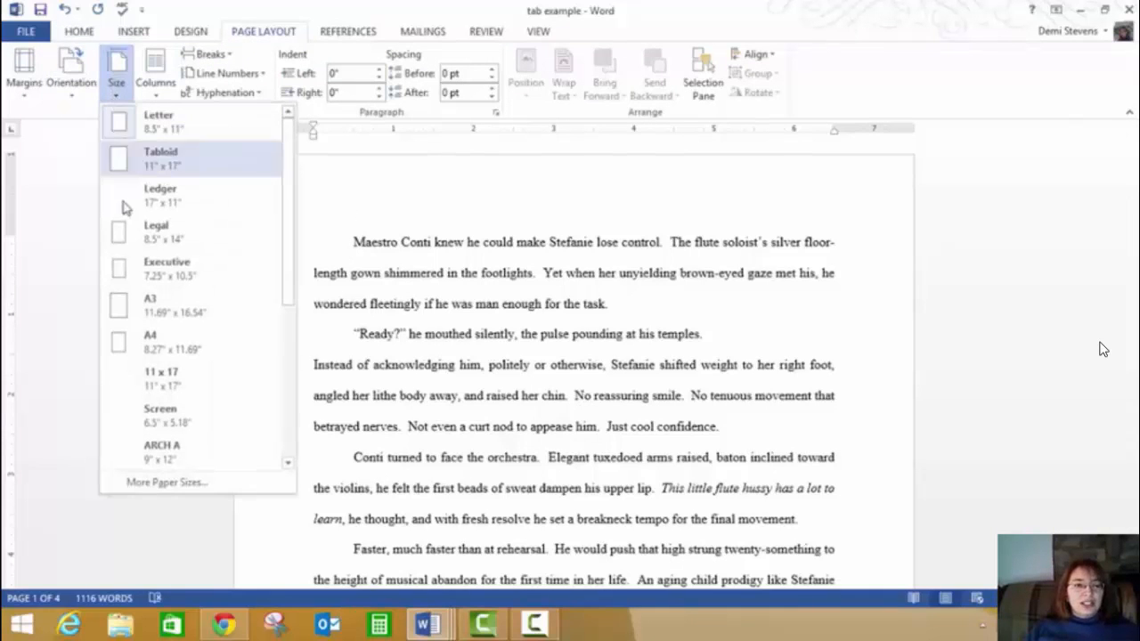
pyautogui.click(161, 486)
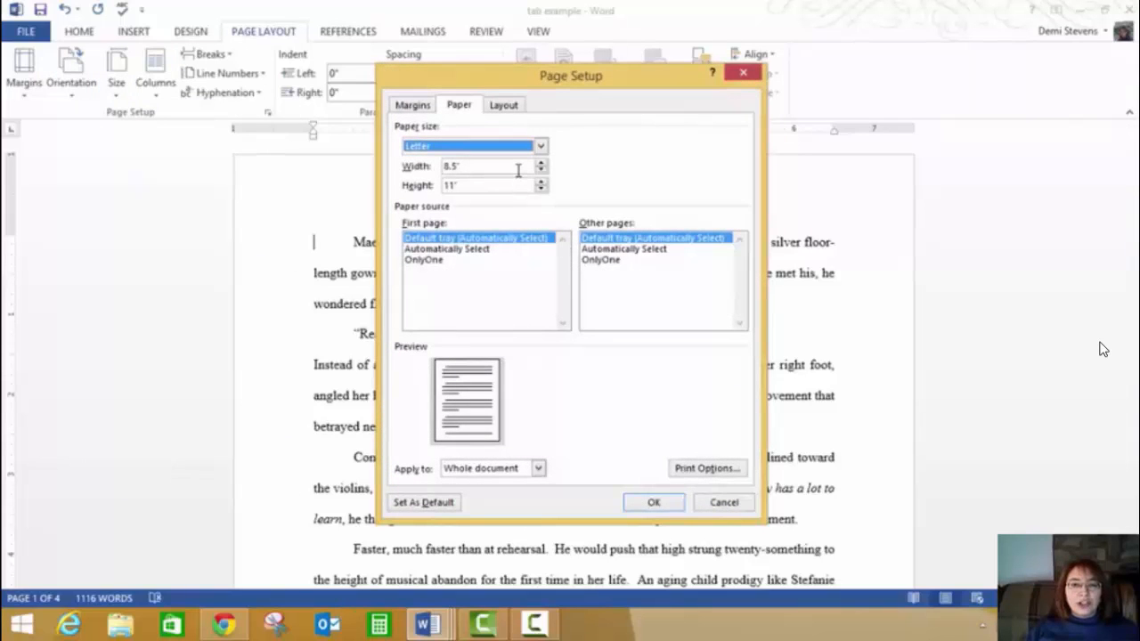
pyautogui.click(518, 170)
pyautogui.press('BackSpace')
pyautogui.press('BackSpace')
pyautogui.press('BackSpace')
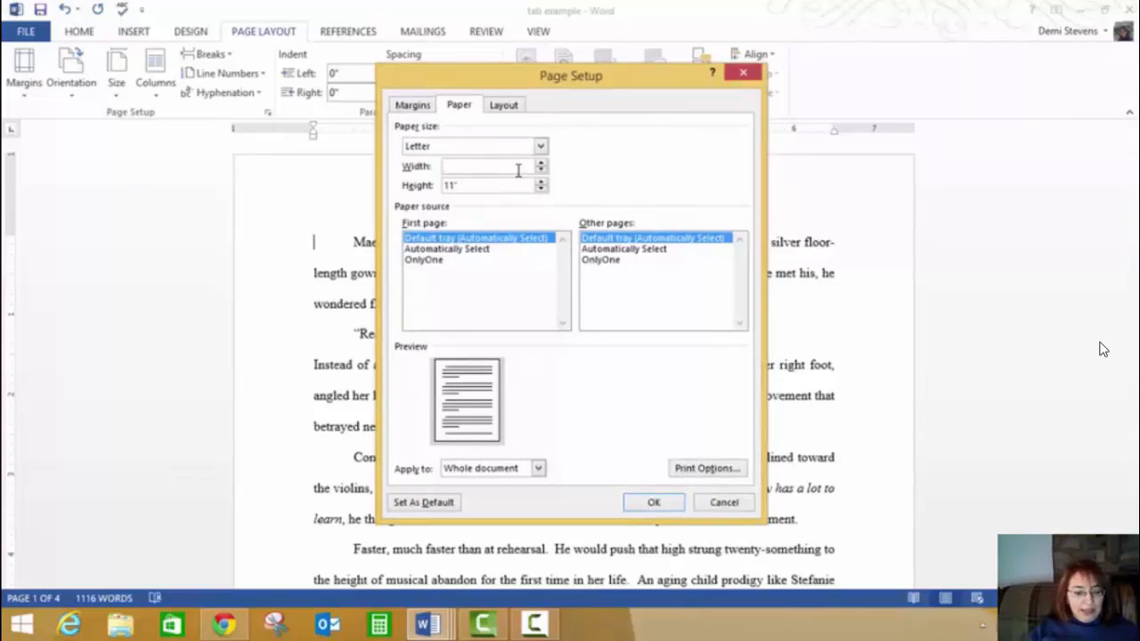
pyautogui.write('6')
pyautogui.press('Tab')
pyautogui.write('9')
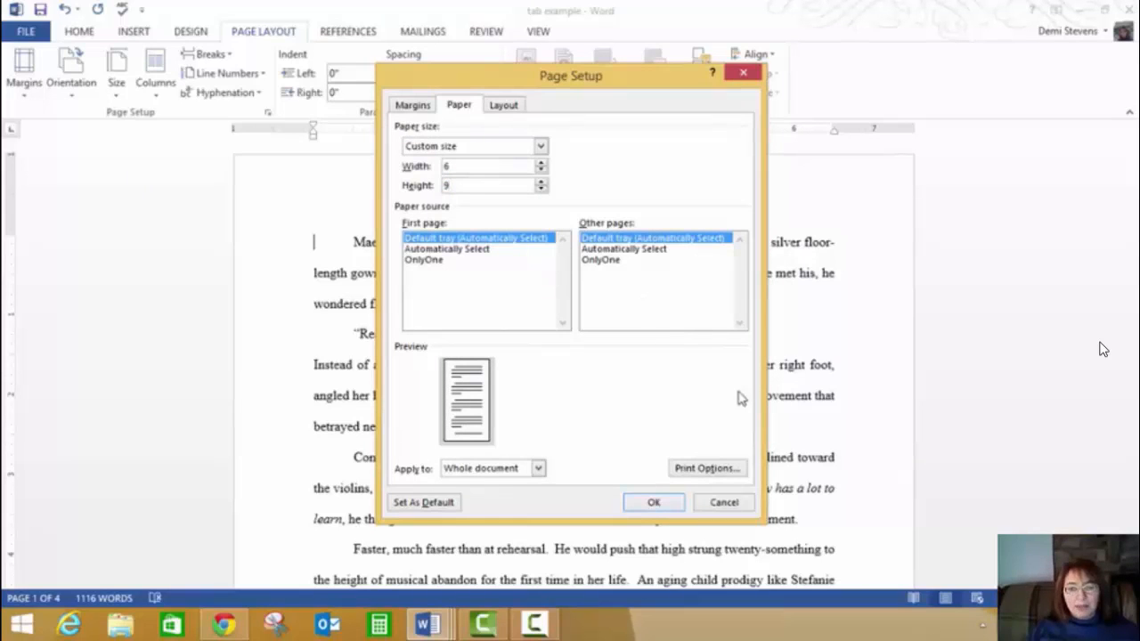
pyautogui.click(653, 504)
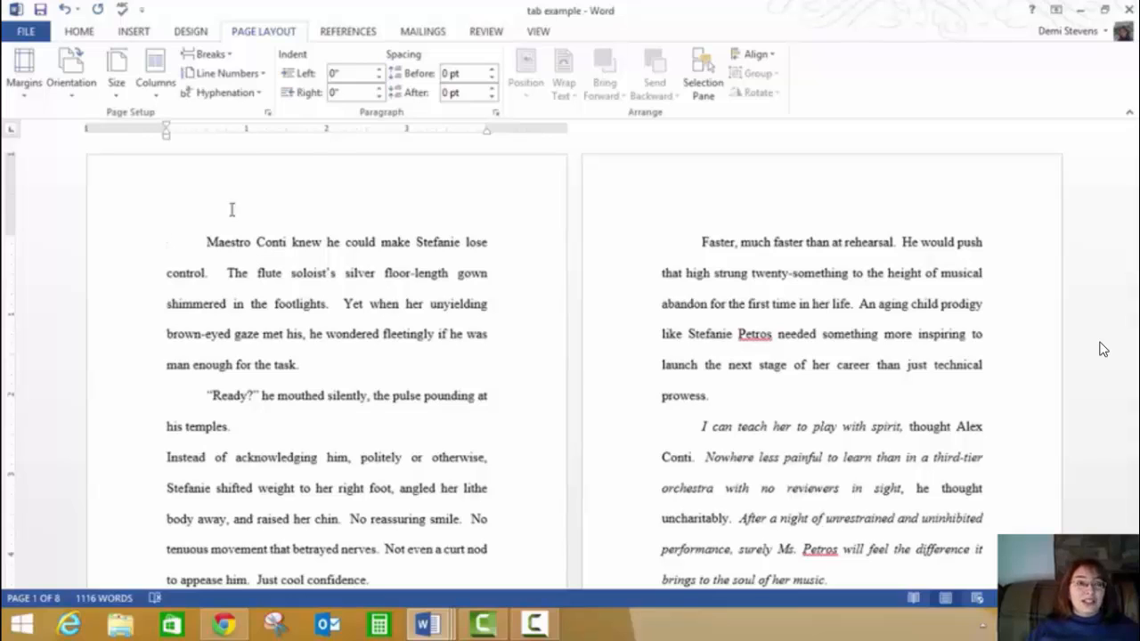
# - Remove all tab characters from the document by replacing every ^t with nothing
pyautogui.click(81, 32)
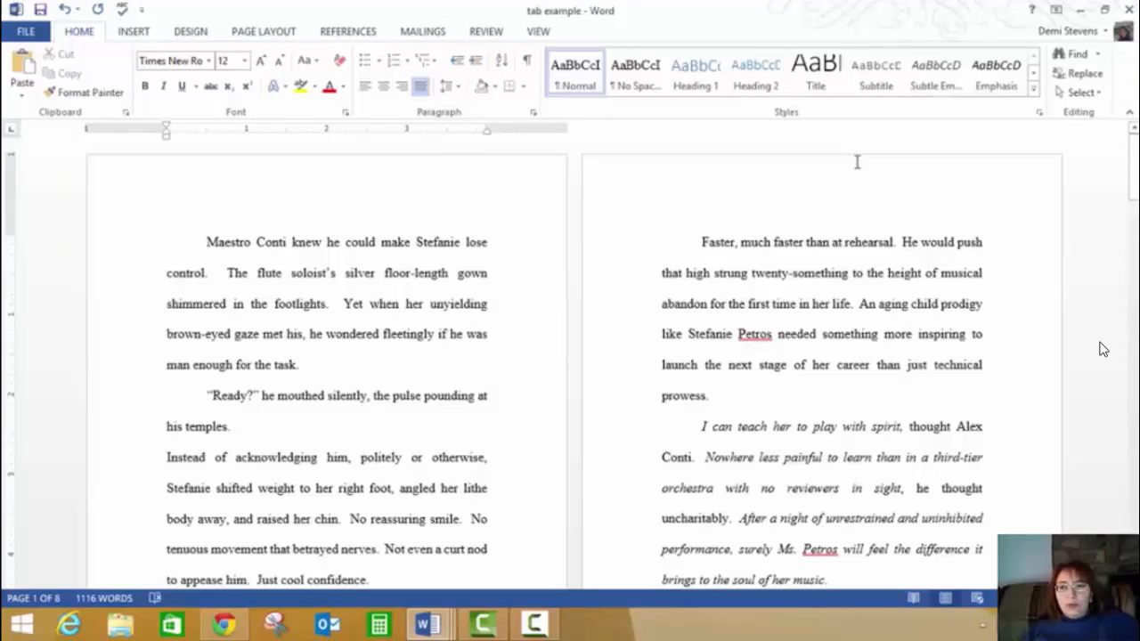
pyautogui.click(1081, 73)
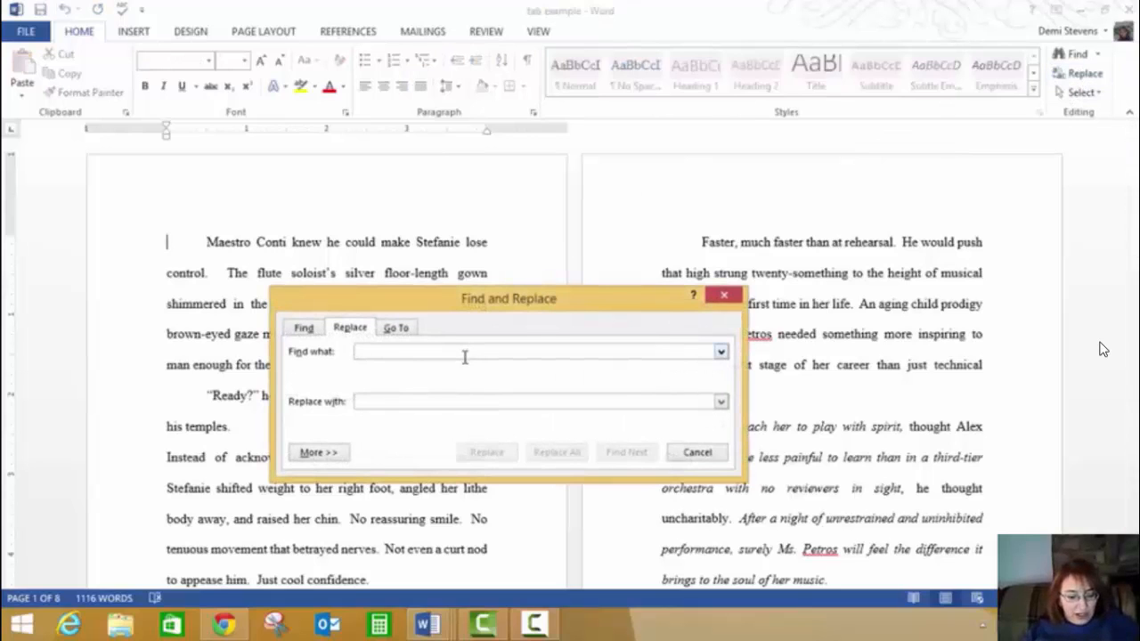
pyautogui.write('^t')
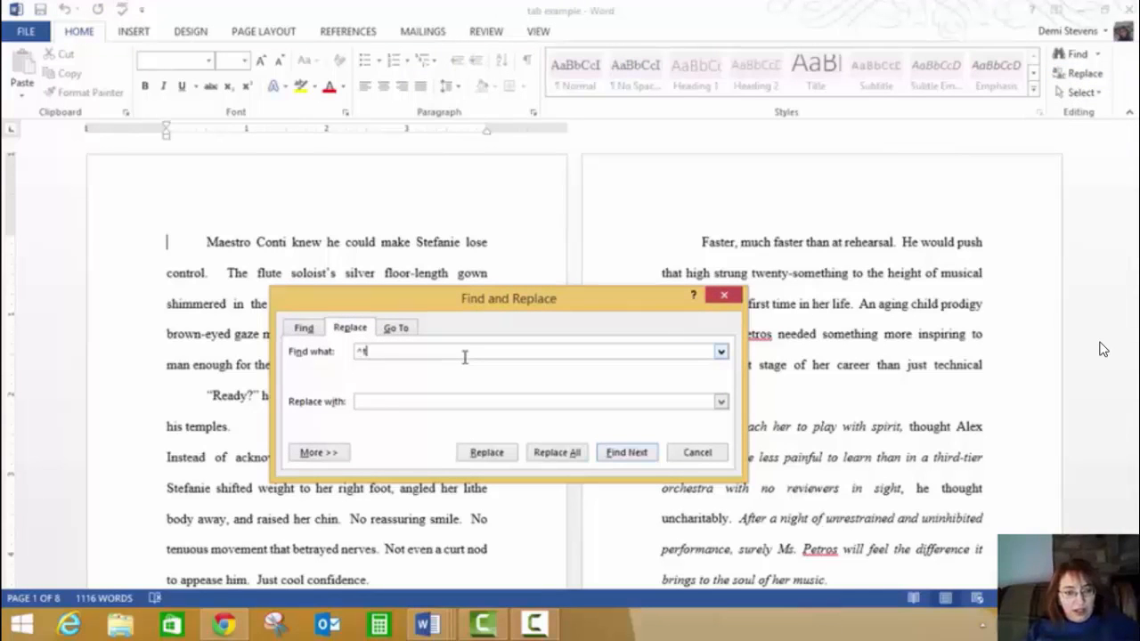
pyautogui.press('Tab')
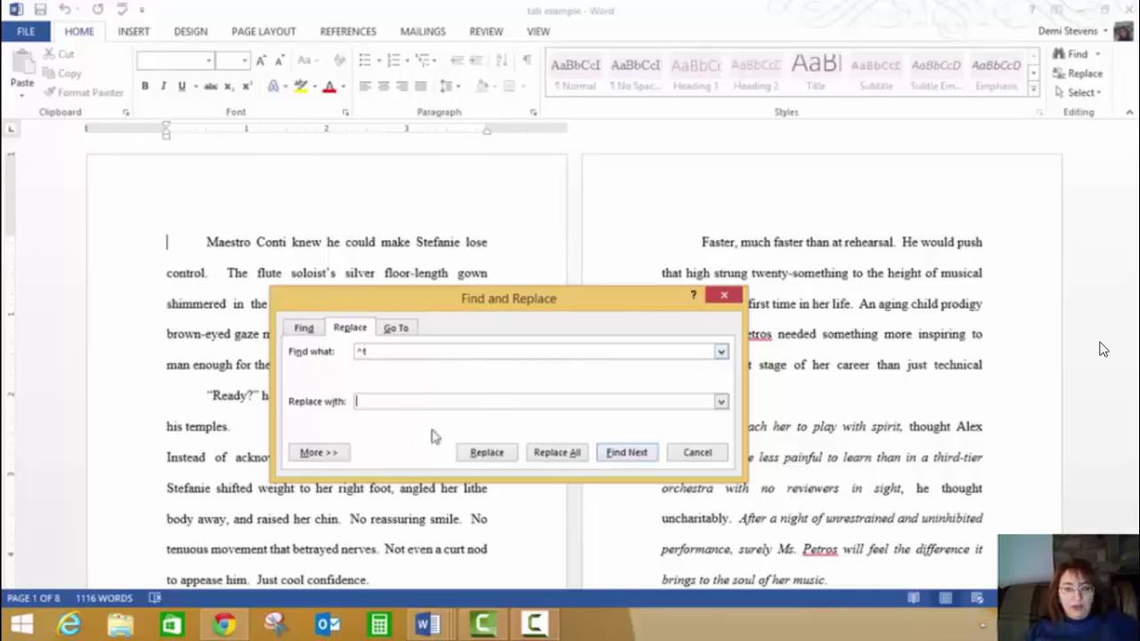
pyautogui.click(555, 457)
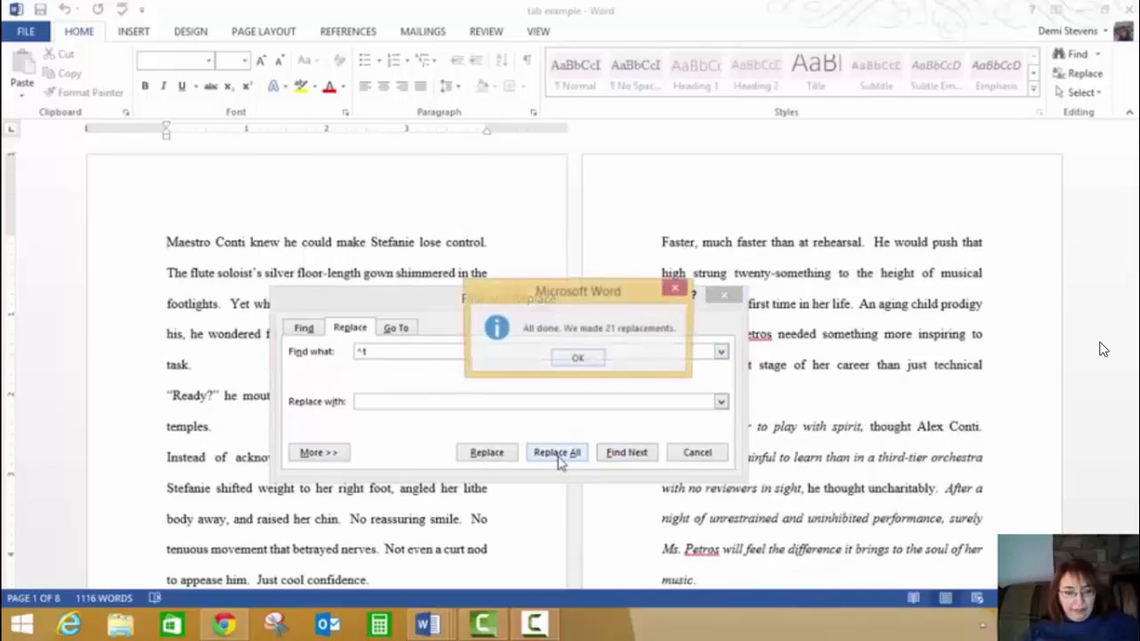
pyautogui.click(578, 360)
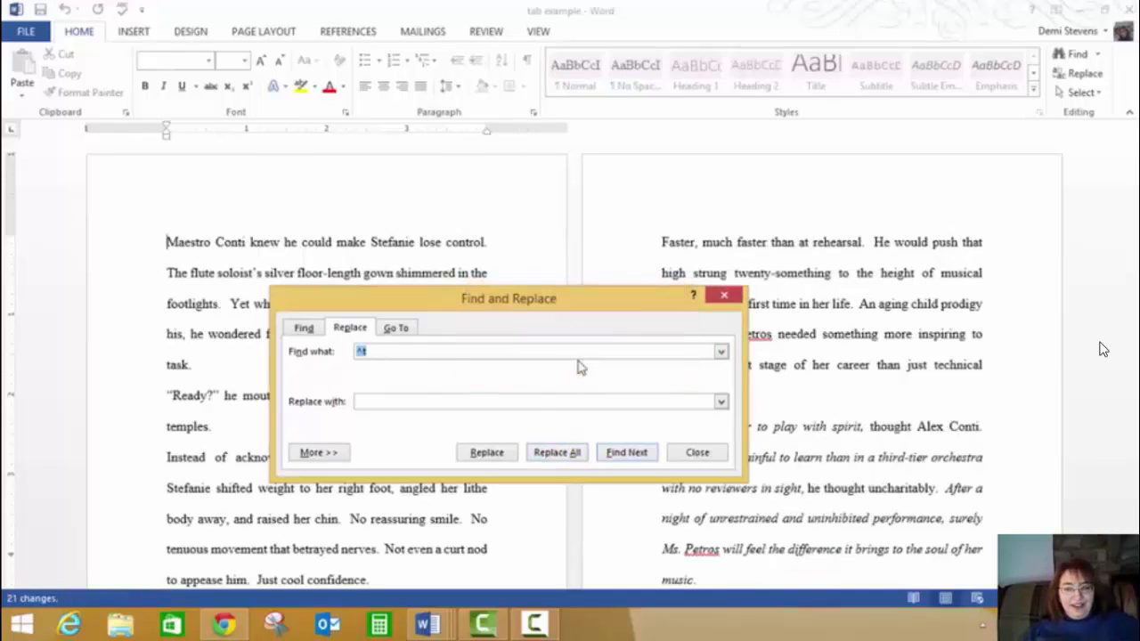
pyautogui.click(691, 456)
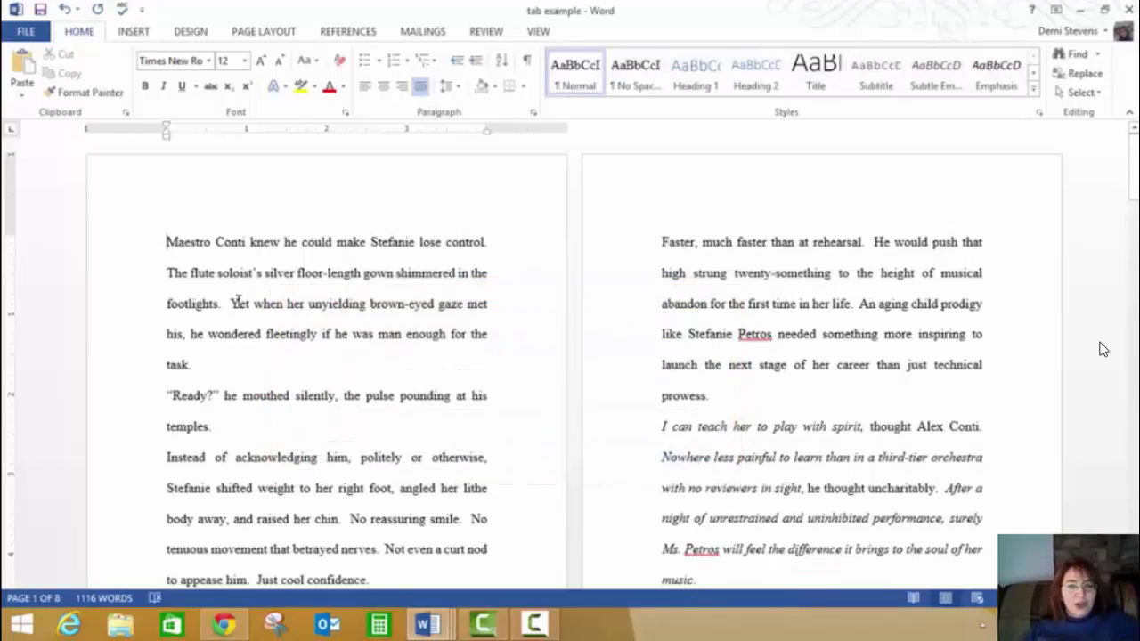
# - Apply a first-line indent of 0.3" to all paragraphs in the document and clear the selection
pyautogui.hotkey('ctrl', 'a')
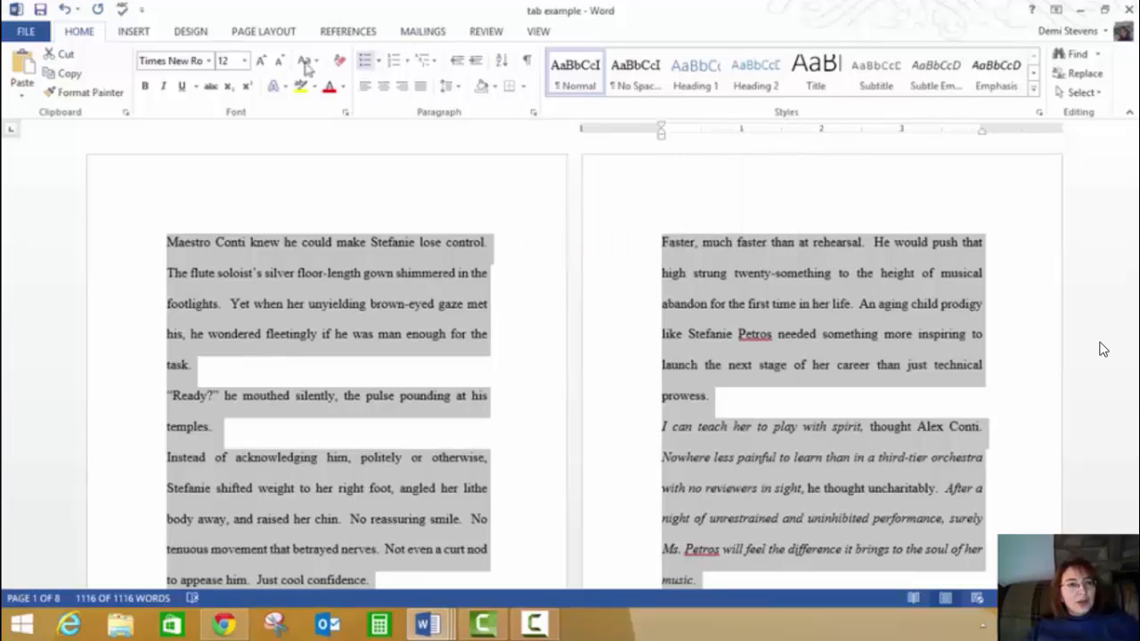
pyautogui.click(535, 115)
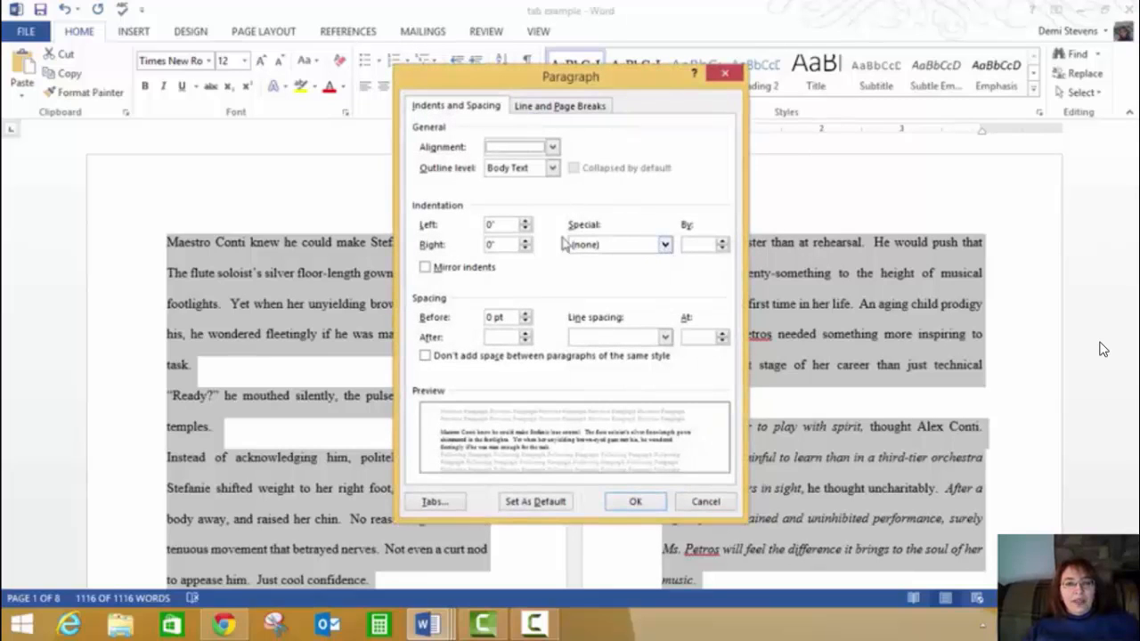
pyautogui.click(666, 246)
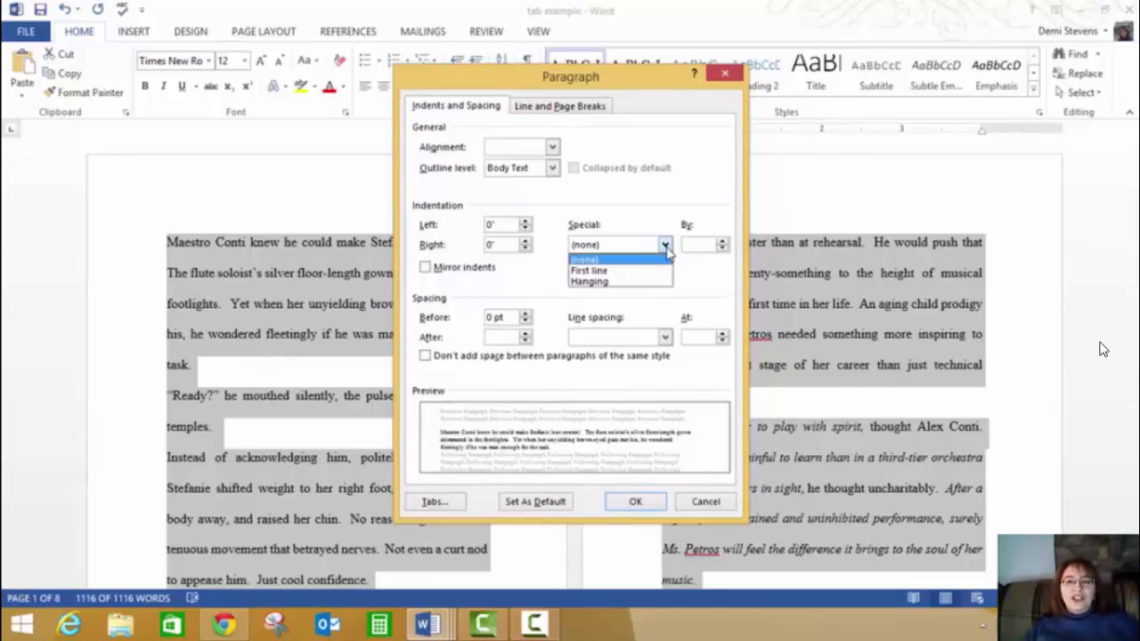
pyautogui.click(653, 271)
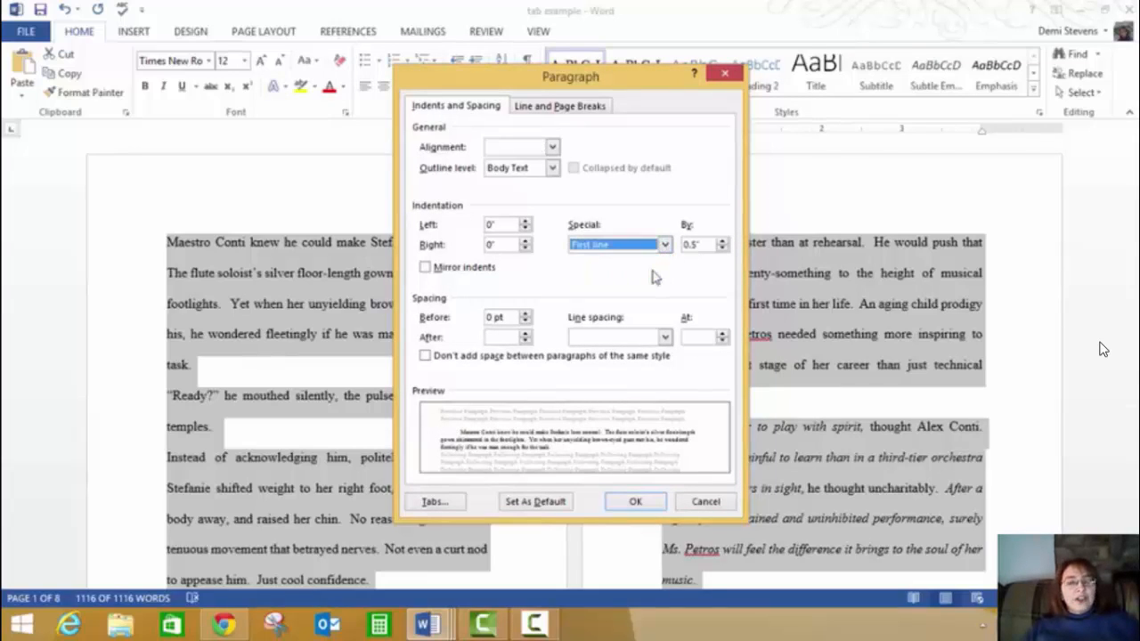
pyautogui.click(722, 249)
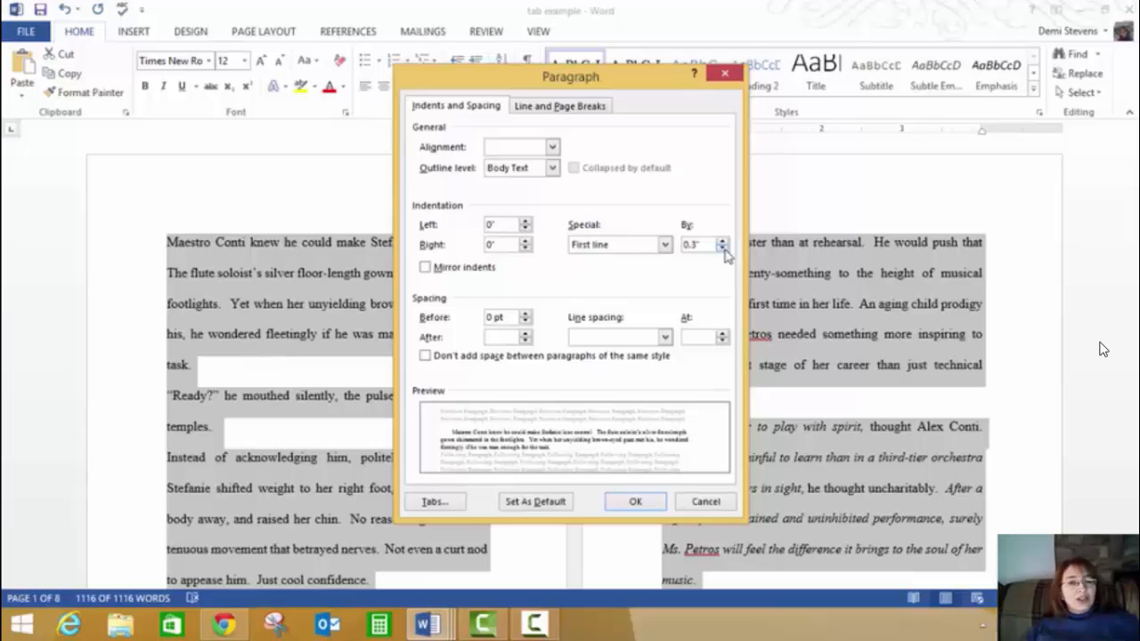
pyautogui.click(633, 502)
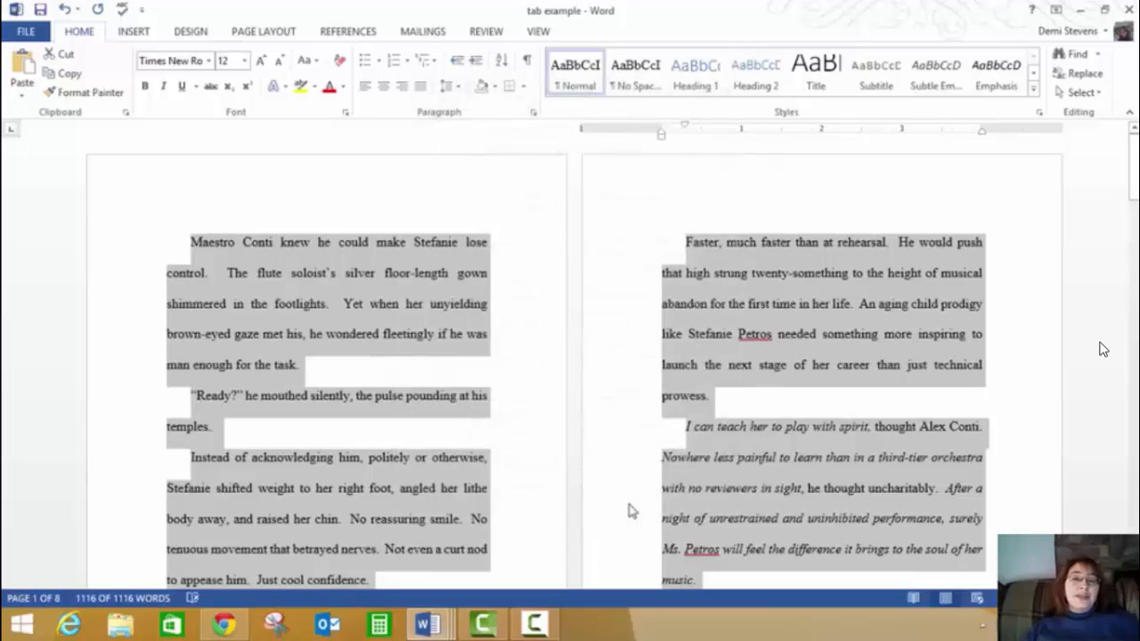
pyautogui.click(352, 361)
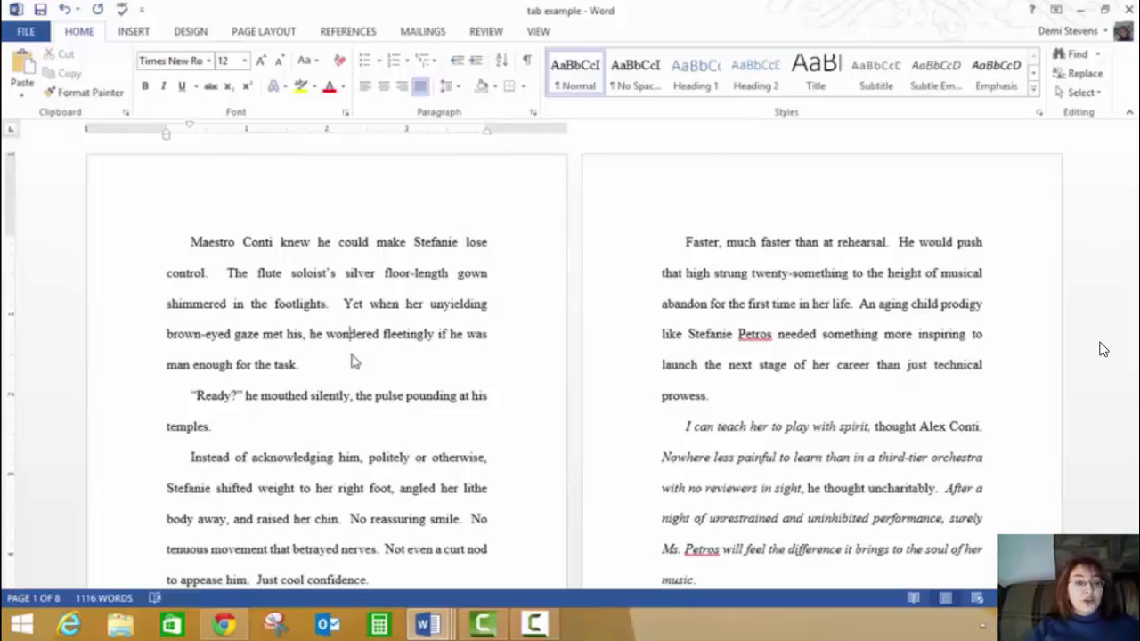
# - Set the special indent of all paragraphs to none and the spacing after them to 6 pt
pyautogui.hotkey('ctrl', 'a')
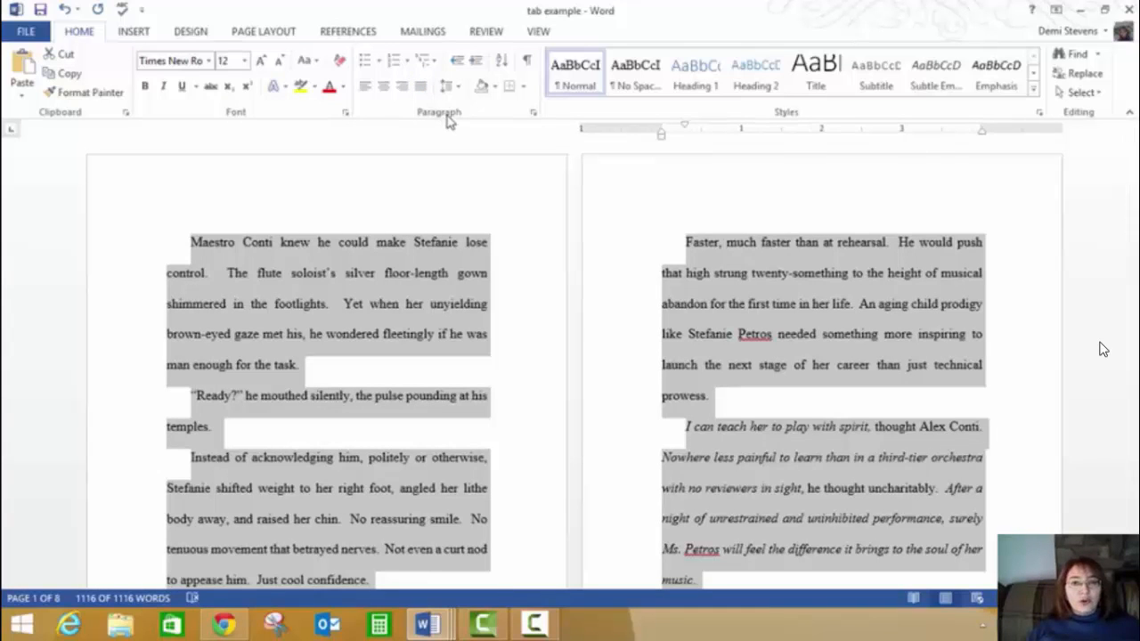
pyautogui.click(533, 117)
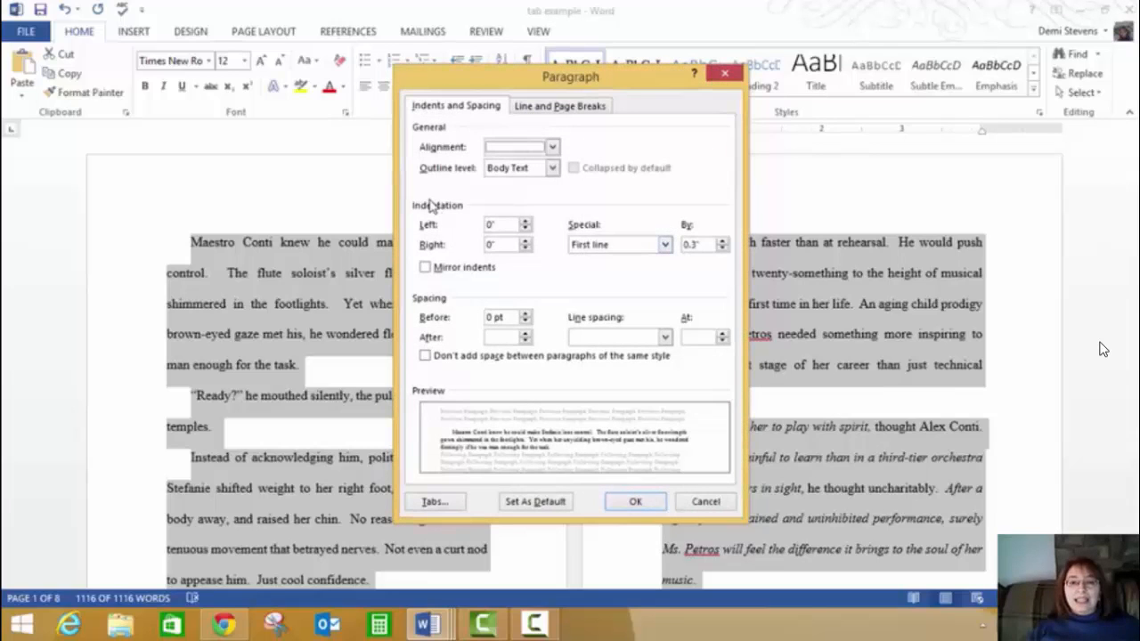
pyautogui.click(665, 245)
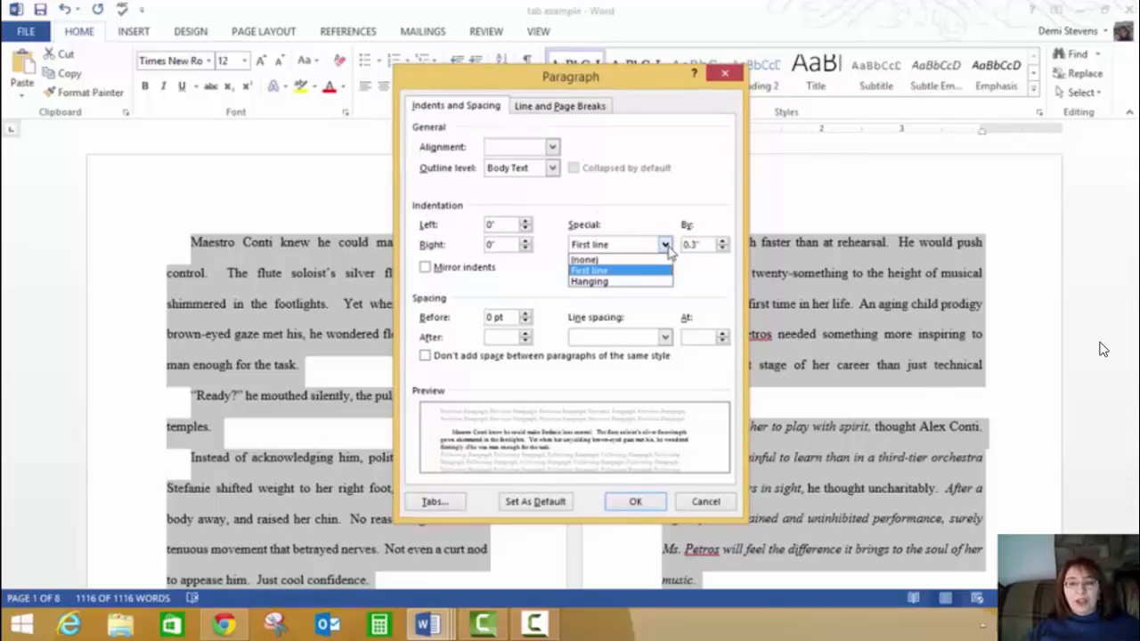
pyautogui.click(653, 261)
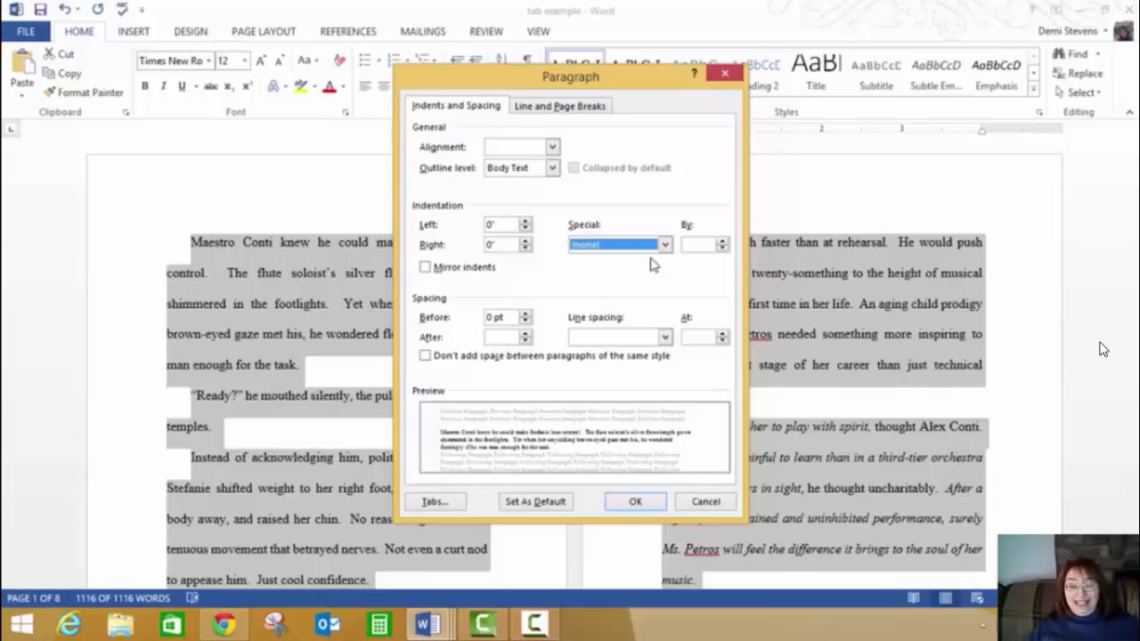
pyautogui.click(526, 333)
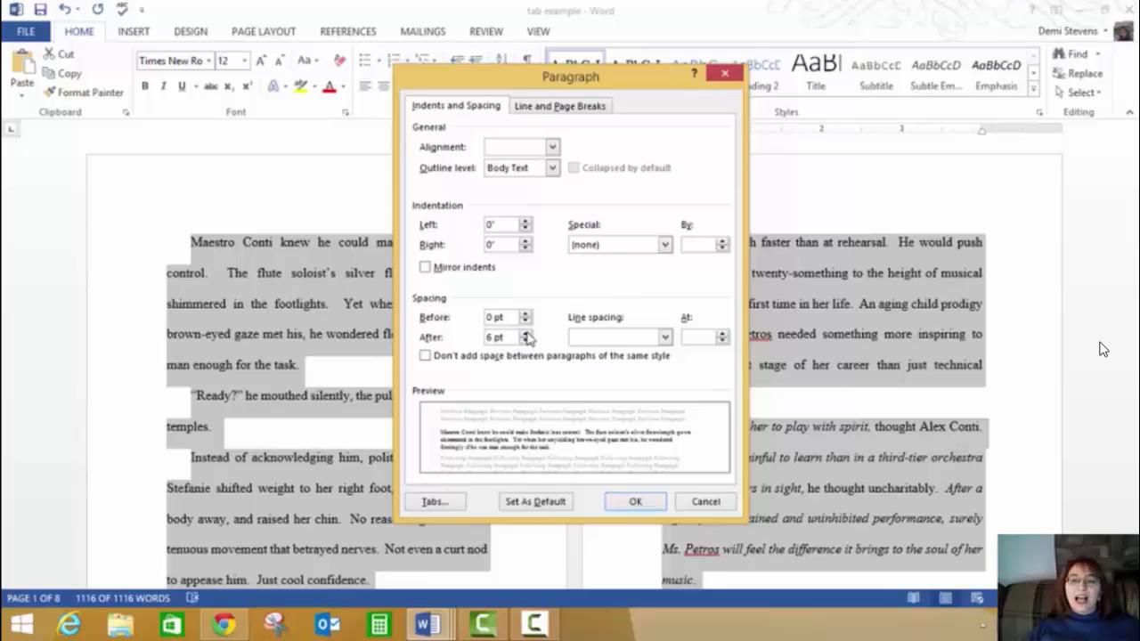
pyautogui.click(630, 502)
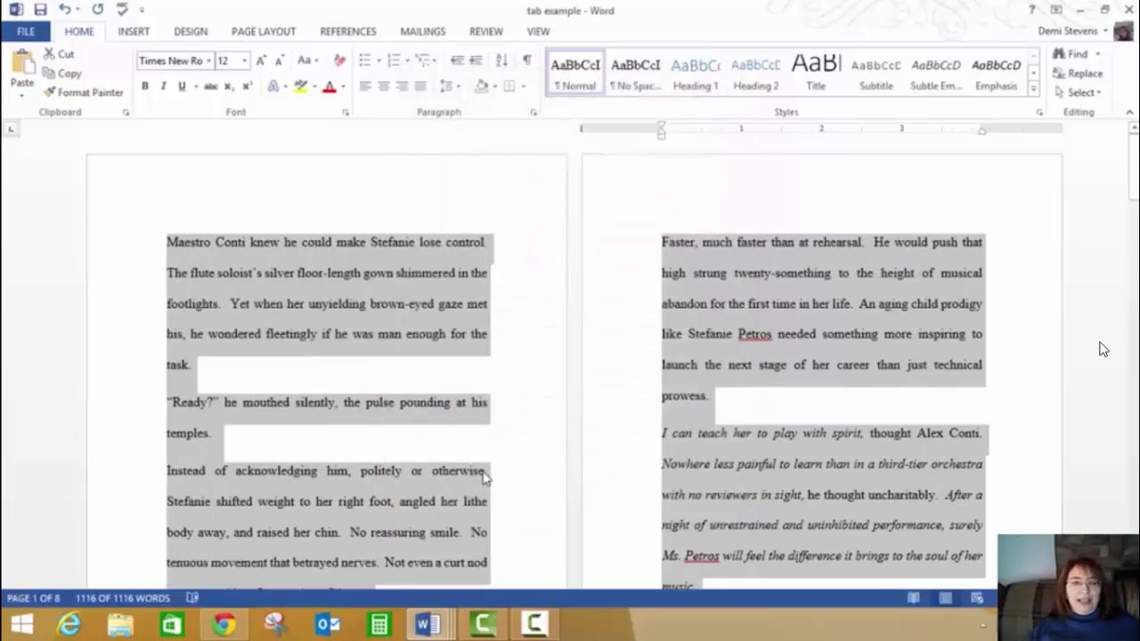
# - Set the line spacing of the whole document to 1.15
pyautogui.click(483, 472)
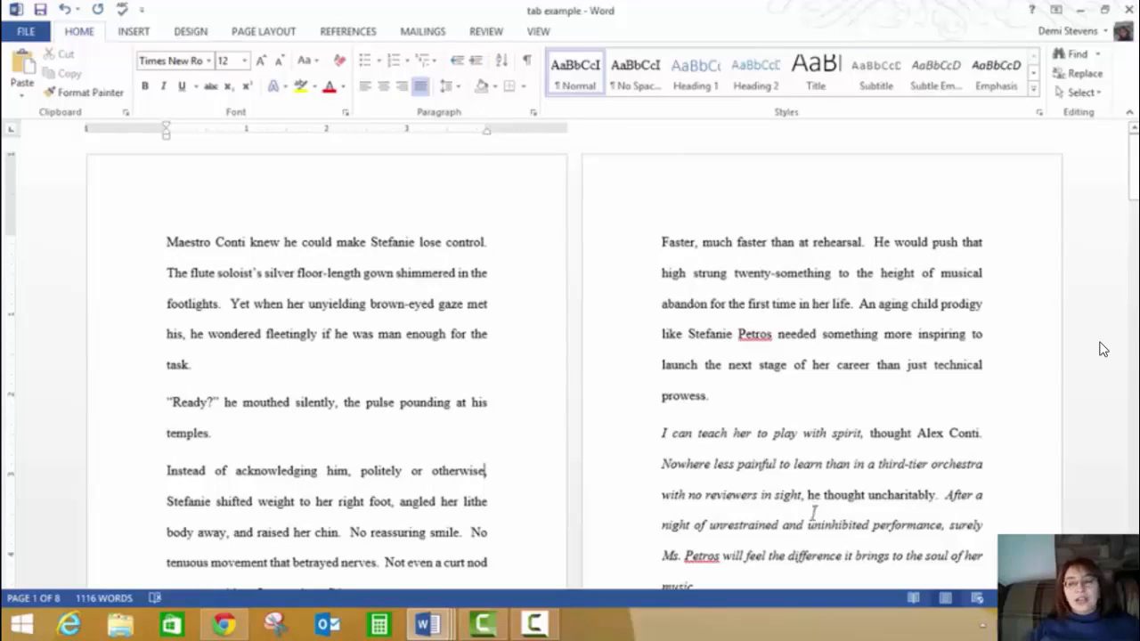
pyautogui.scroll(-1, 1103, 349)
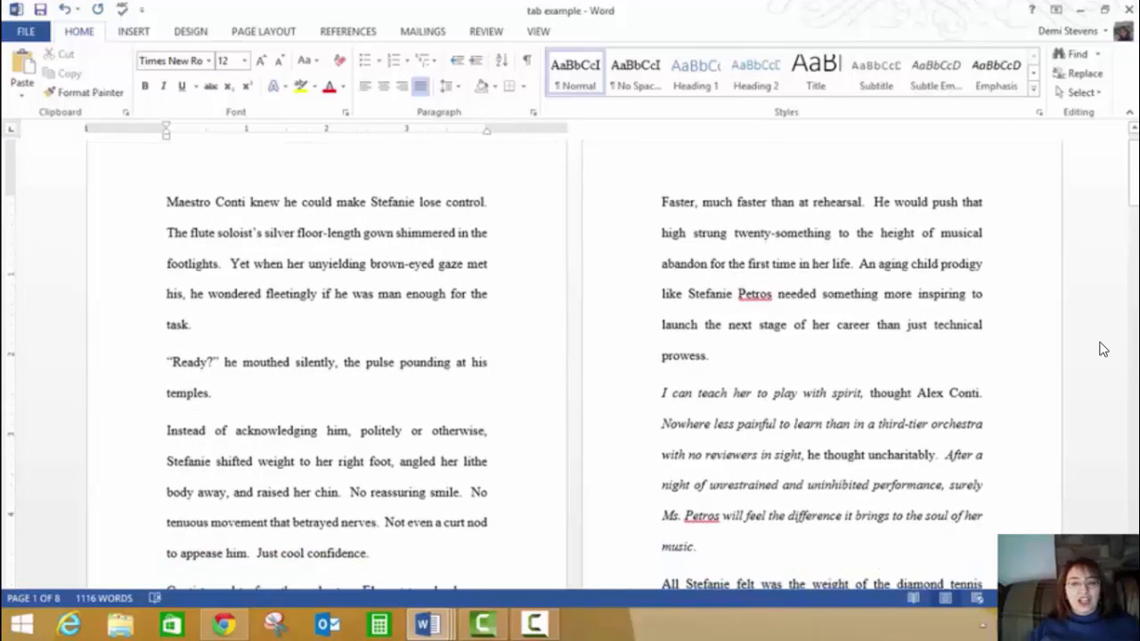
pyautogui.scroll(-4, 1103, 349)
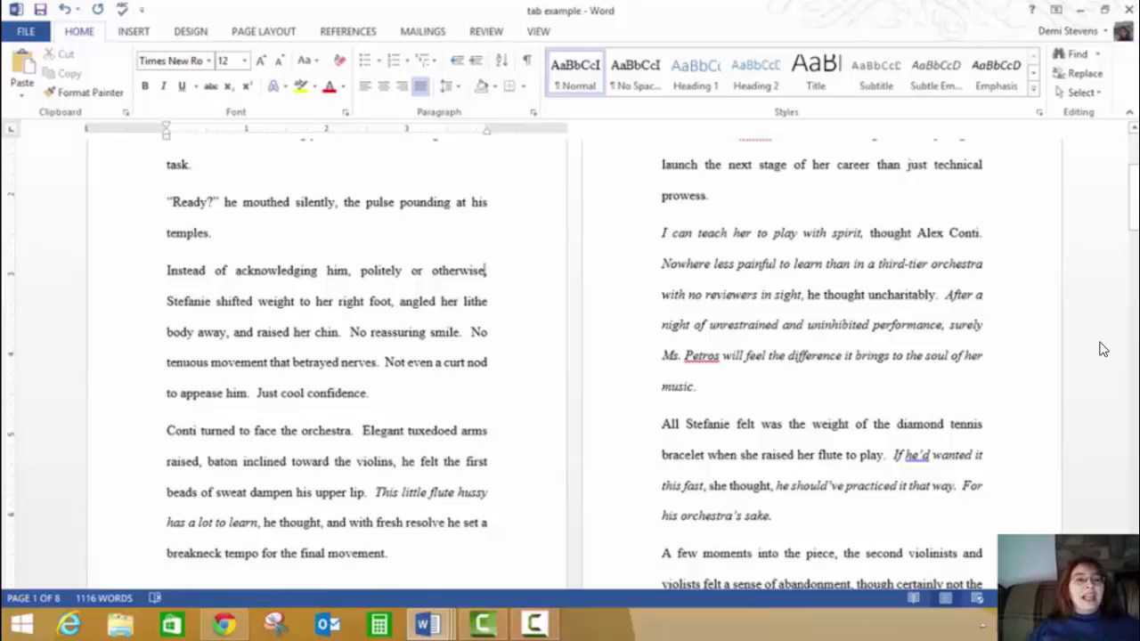
pyautogui.hotkey('ctrl', 'a')
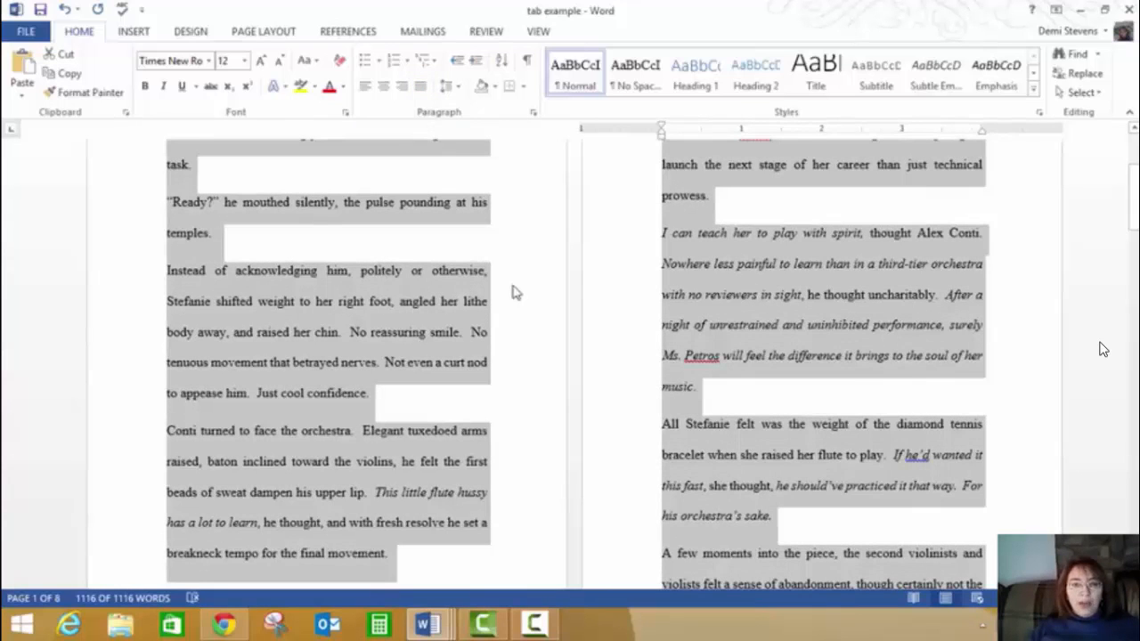
pyautogui.click(447, 87)
pyautogui.click(463, 131)
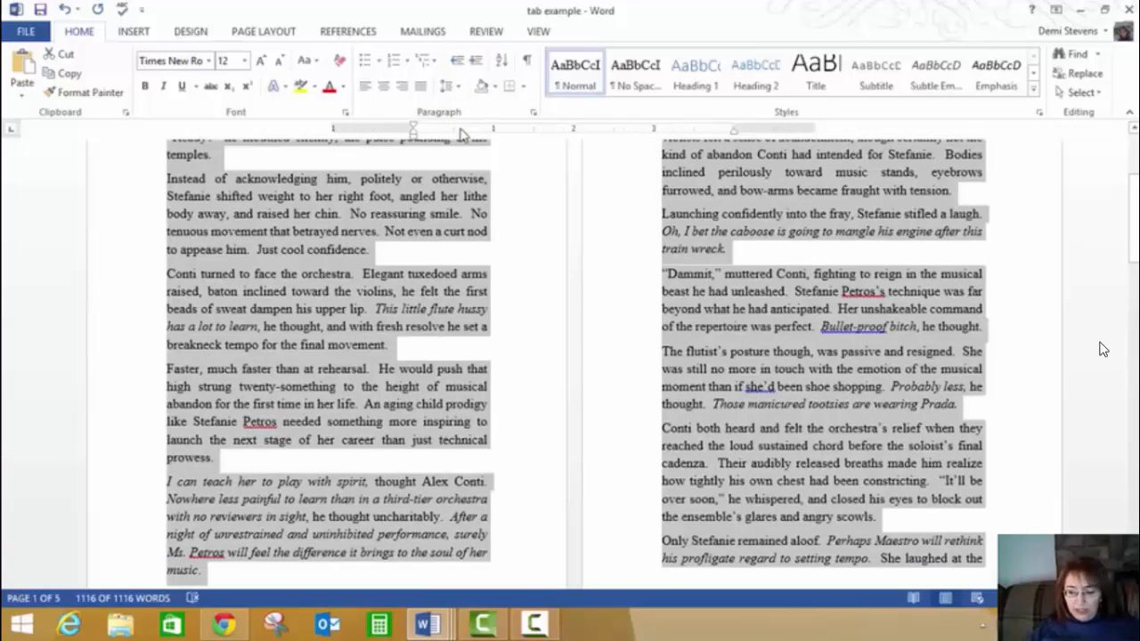
# - Return to the start of the document and change the paper size to Letter, 8.5" x 11"
pyautogui.hotkey('ctrl', 'Home')
pyautogui.click(252, 32)
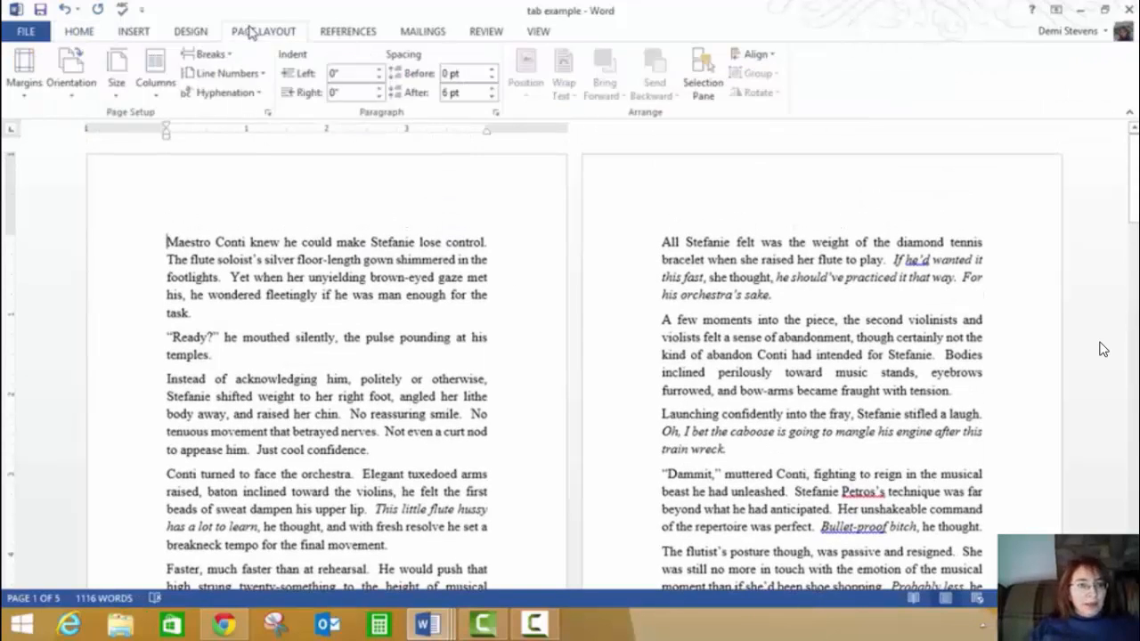
pyautogui.click(26, 95)
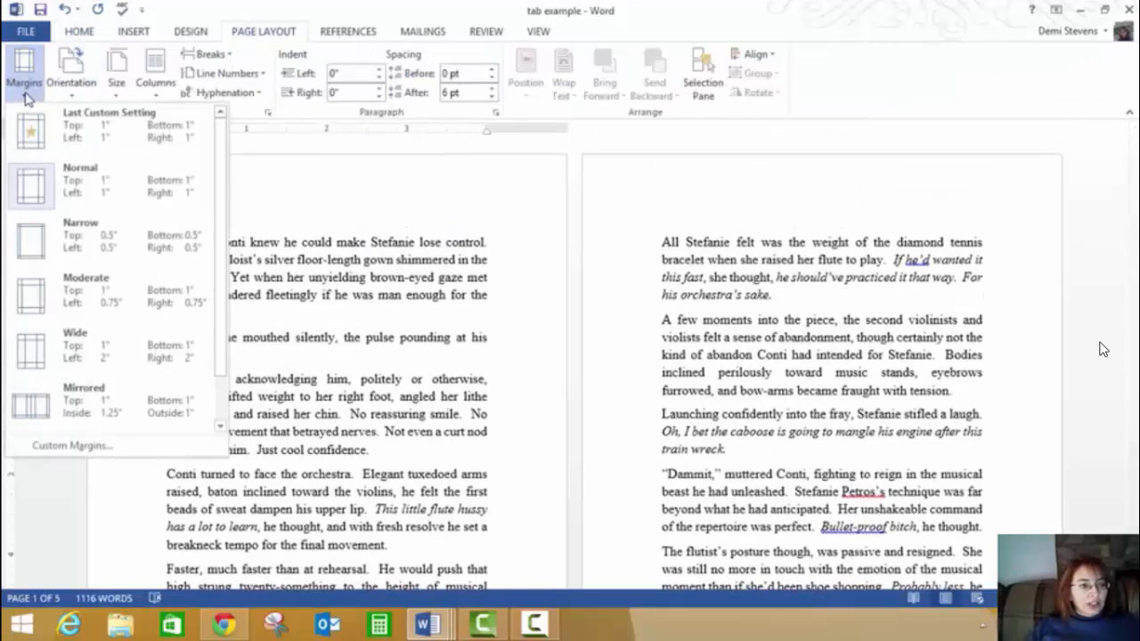
pyautogui.click(111, 85)
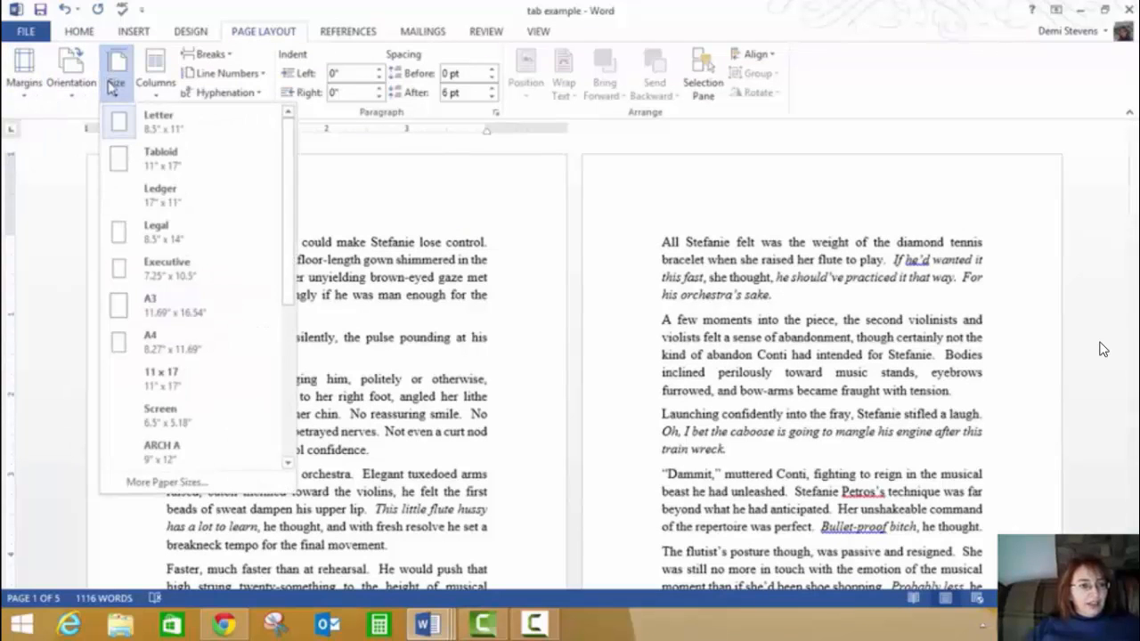
pyautogui.click(151, 121)
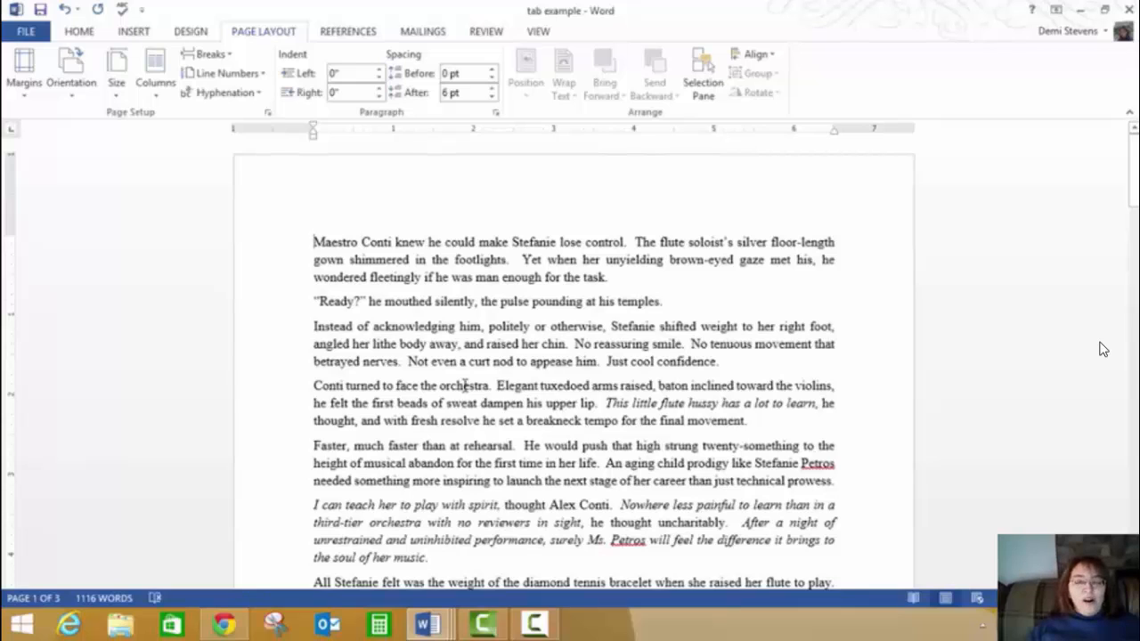
# - Split the opening paragraph after "floor-length" with hard returns that leave an empty line, keeping "gown" in lowercase
pyautogui.click(82, 29)
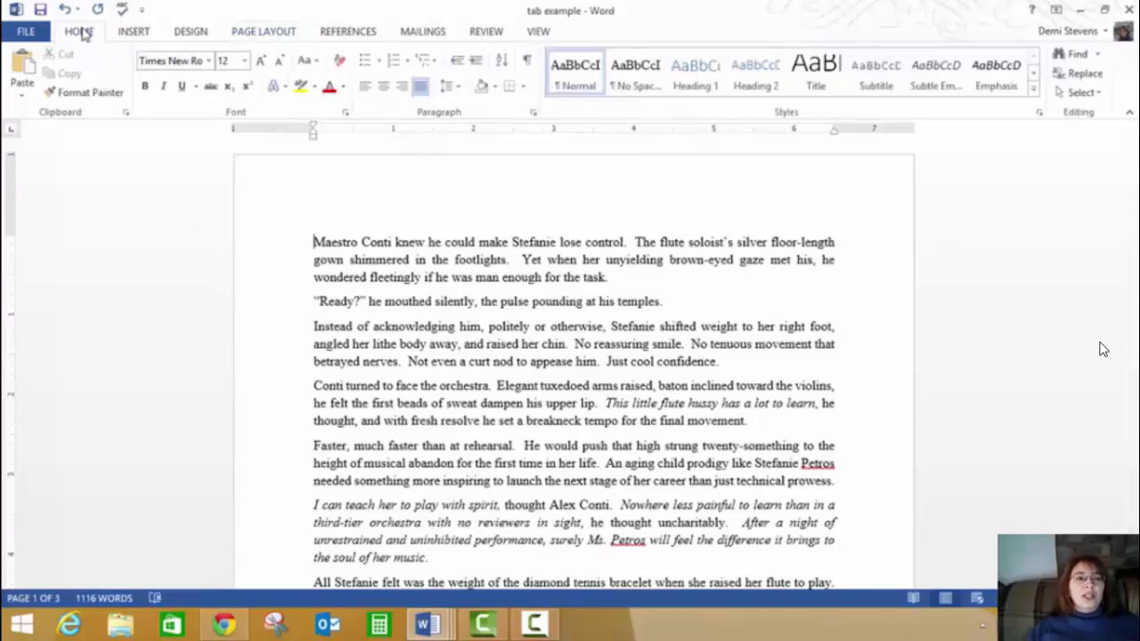
pyautogui.click(839, 241)
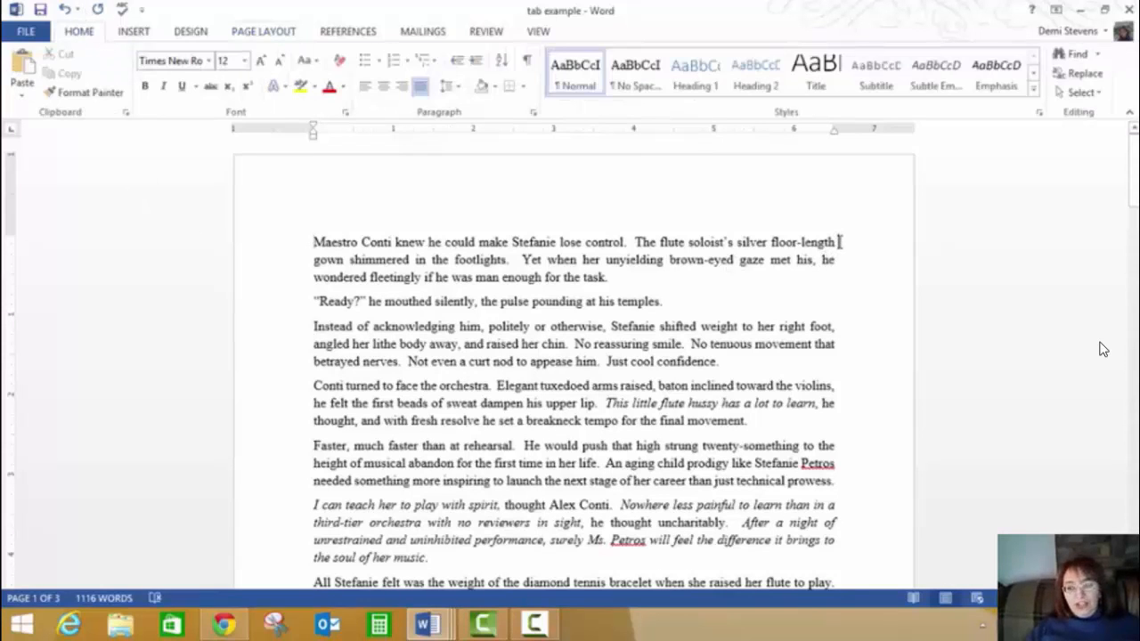
pyautogui.press('Return')
pyautogui.press('Return')
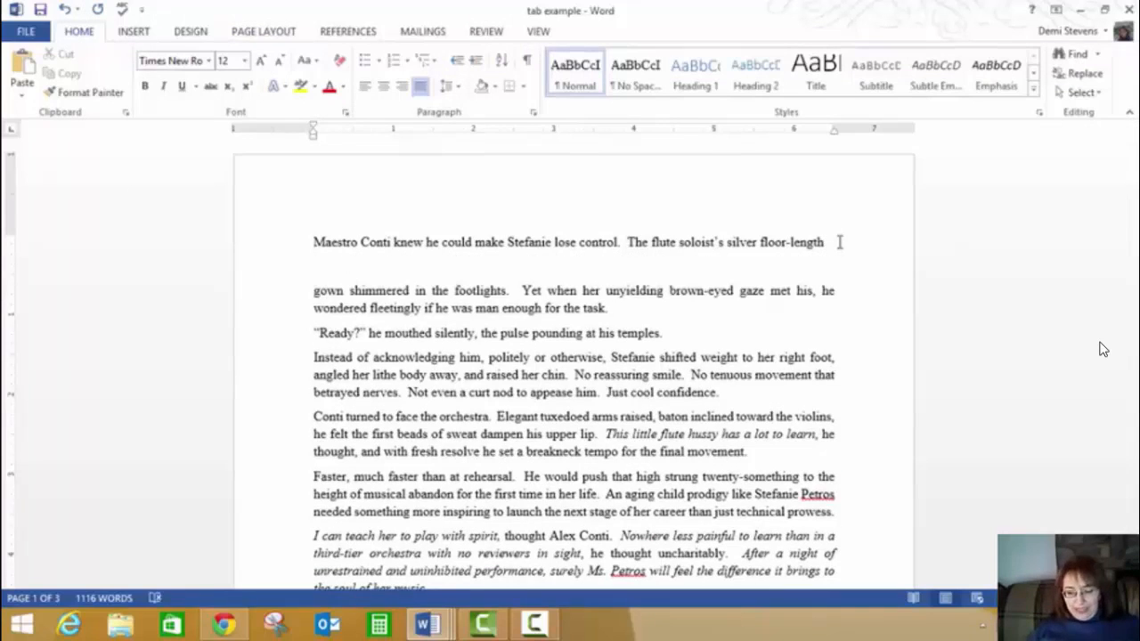
pyautogui.press('Right')
pyautogui.press('Return')
pyautogui.press('BackSpace')
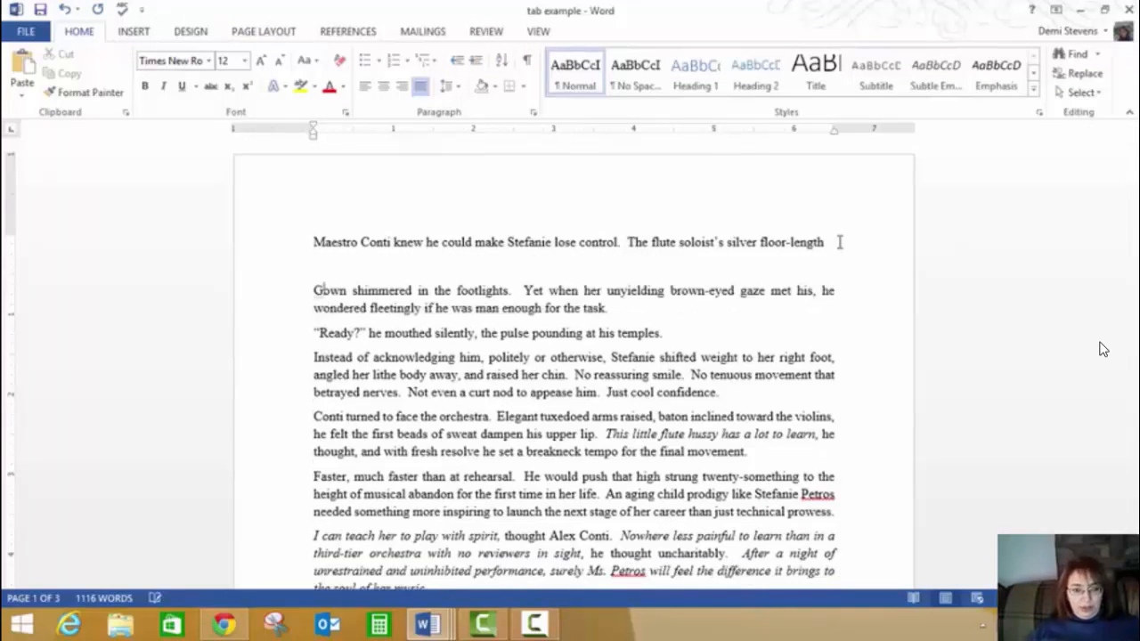
pyautogui.press('Return')
pyautogui.hotkey('ctrl', 'z')
pyautogui.press('BackSpace')
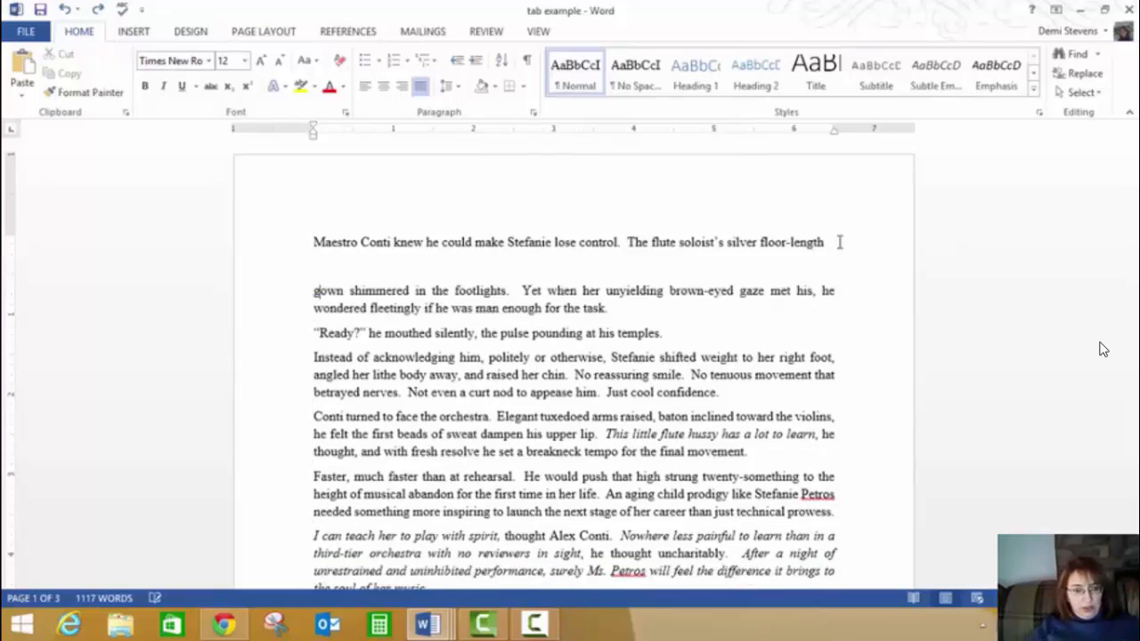
# - Insert hard returns to leave empty lines before "wondered", the "Ready?" paragraph and the paragraph starting "Instead of acknowledging him"
pyautogui.press('Down')
pyautogui.press('Home')
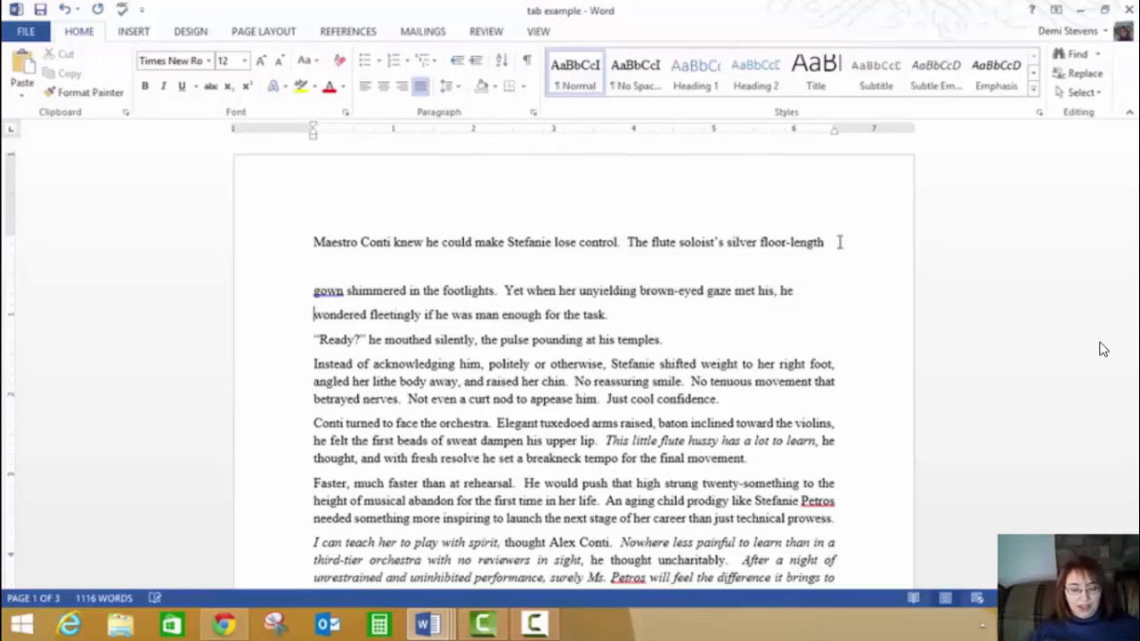
pyautogui.press('Return')
pyautogui.press('Down')
pyautogui.press('Return')
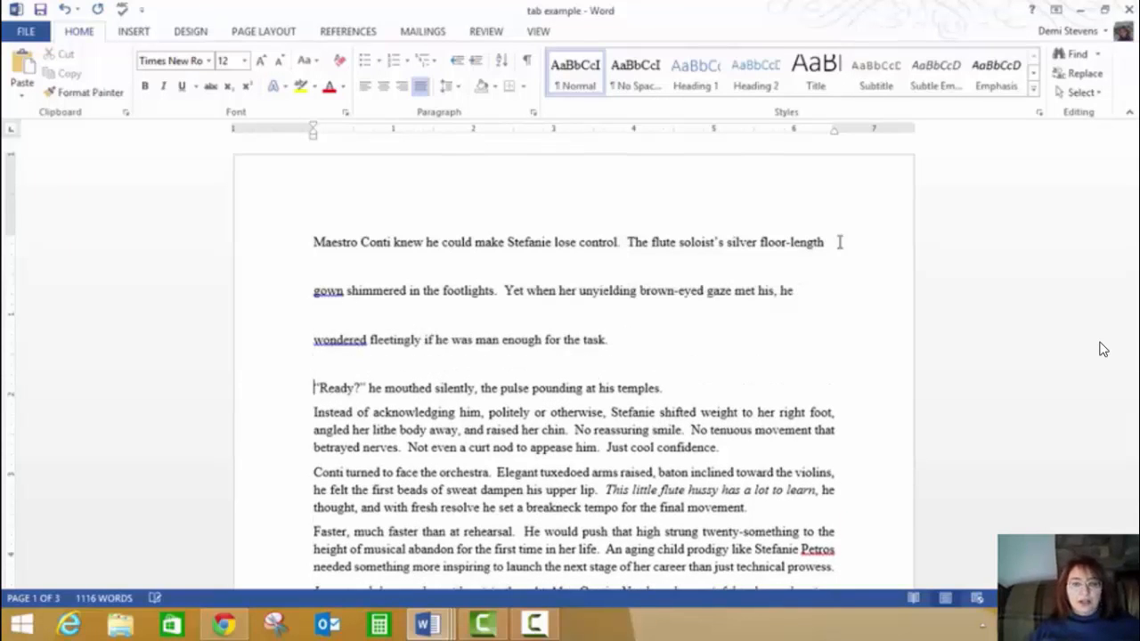
pyautogui.press('Return')
pyautogui.press('Down')
pyautogui.press('Return')
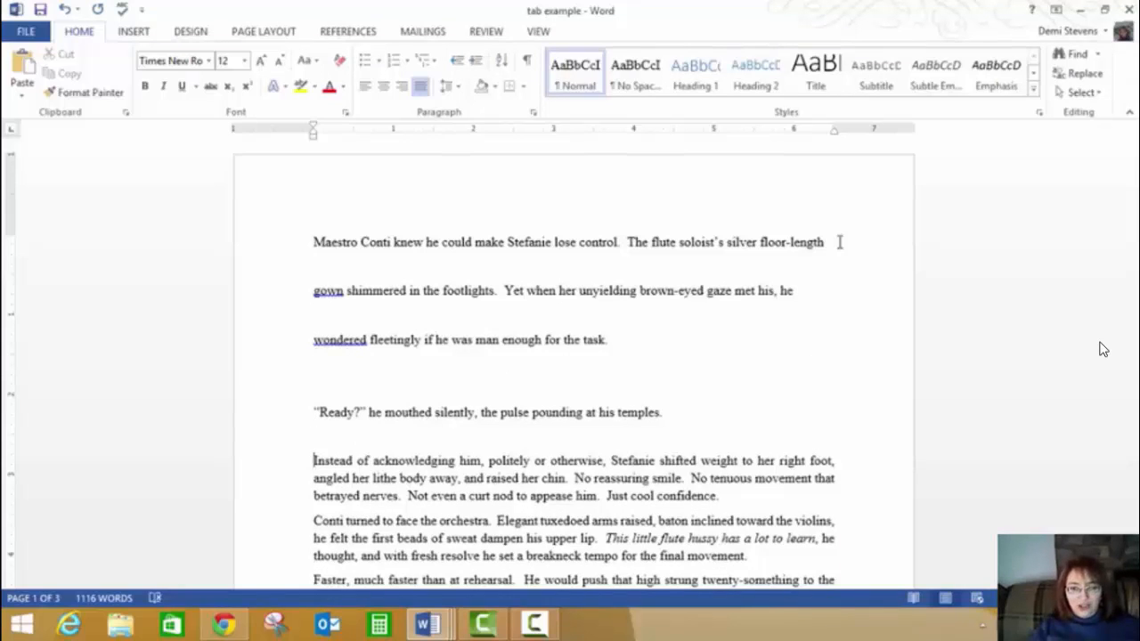
# - Undo all the hard returns added in the opening paragraphs
pyautogui.hotkey('ctrl', 'z')
pyautogui.hotkey('ctrl', 'z')
pyautogui.hotkey('ctrl', 'z')
pyautogui.hotkey('ctrl', 'z')
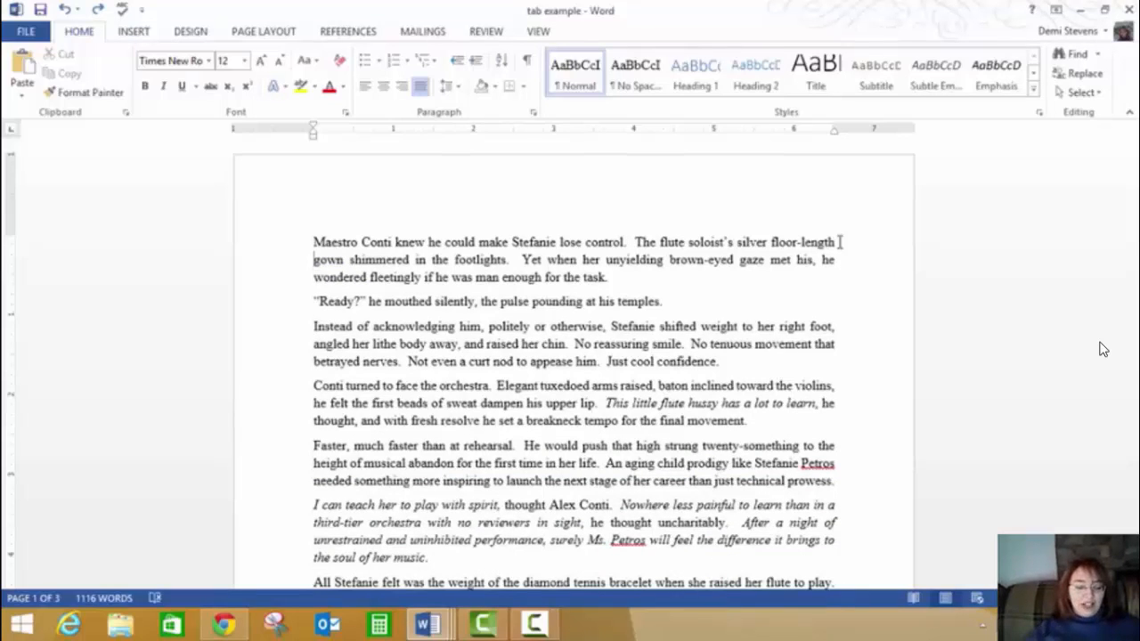
# - Set the line spacing of the whole document to 2.0 and clear the selection
pyautogui.hotkey('ctrl', 'a')
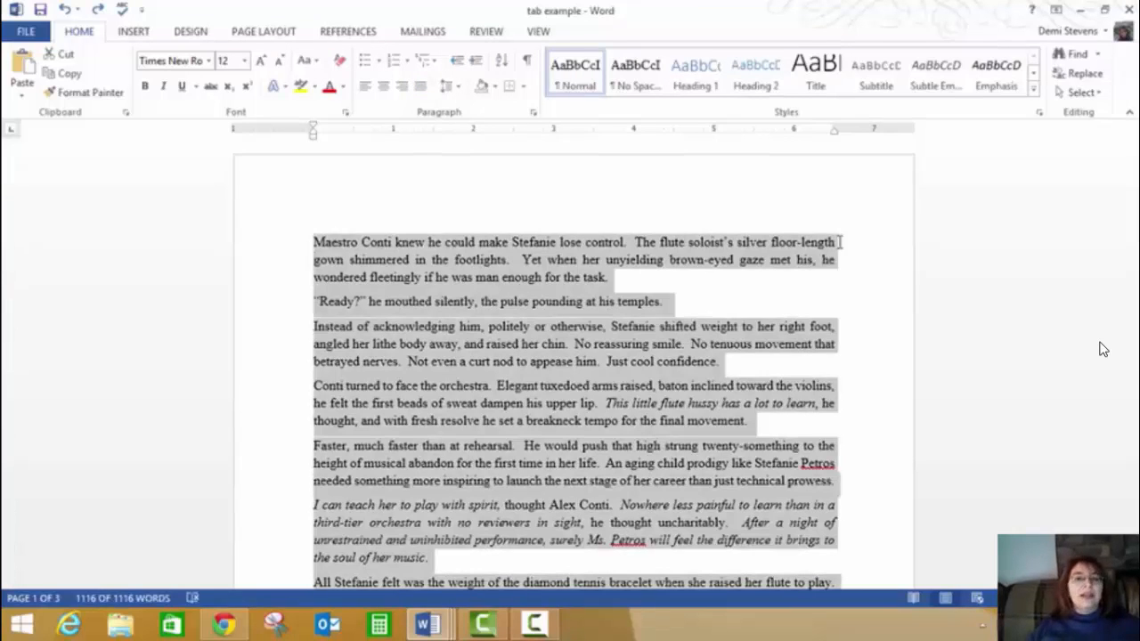
pyautogui.click(456, 91)
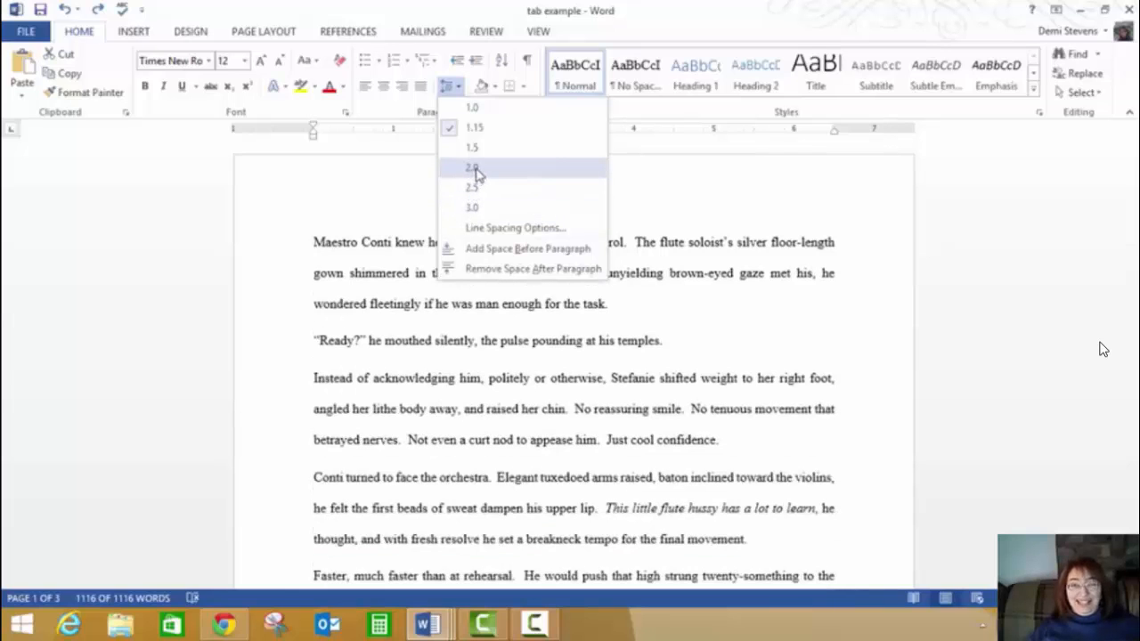
pyautogui.click(474, 173)
pyautogui.click(475, 360)
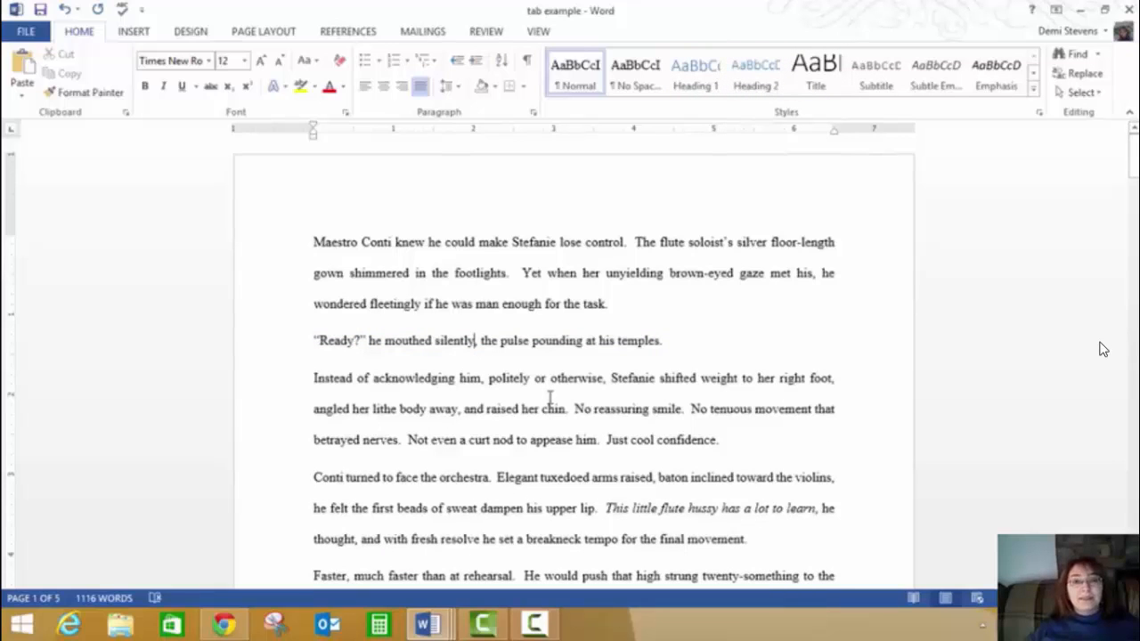
pyautogui.click(258, 33)
pyautogui.click(212, 54)
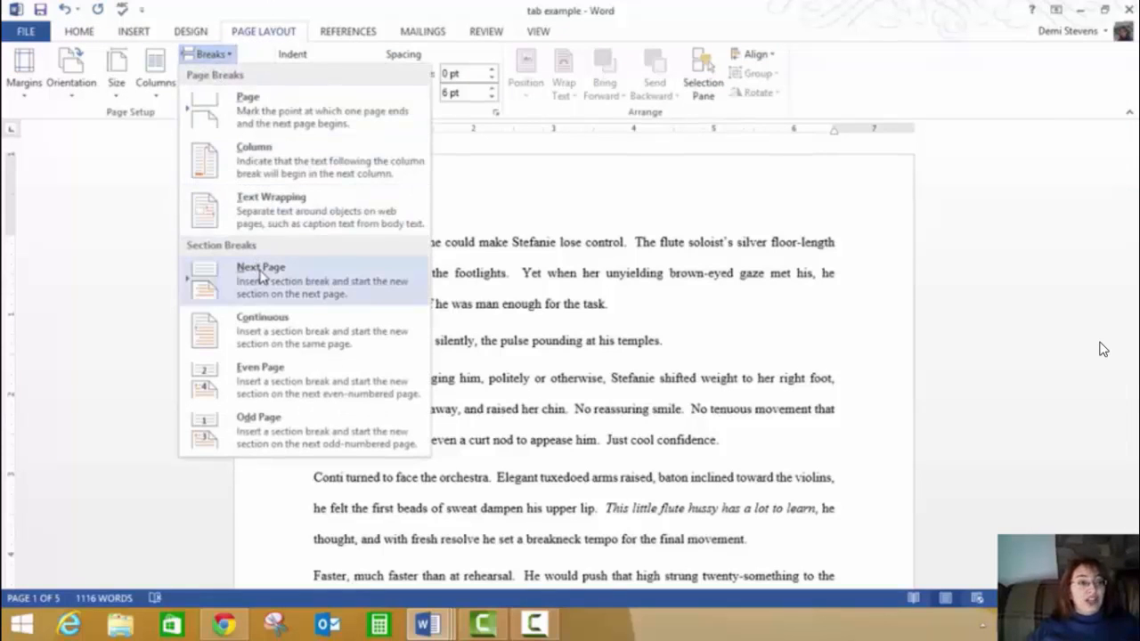
pyautogui.click(527, 331)
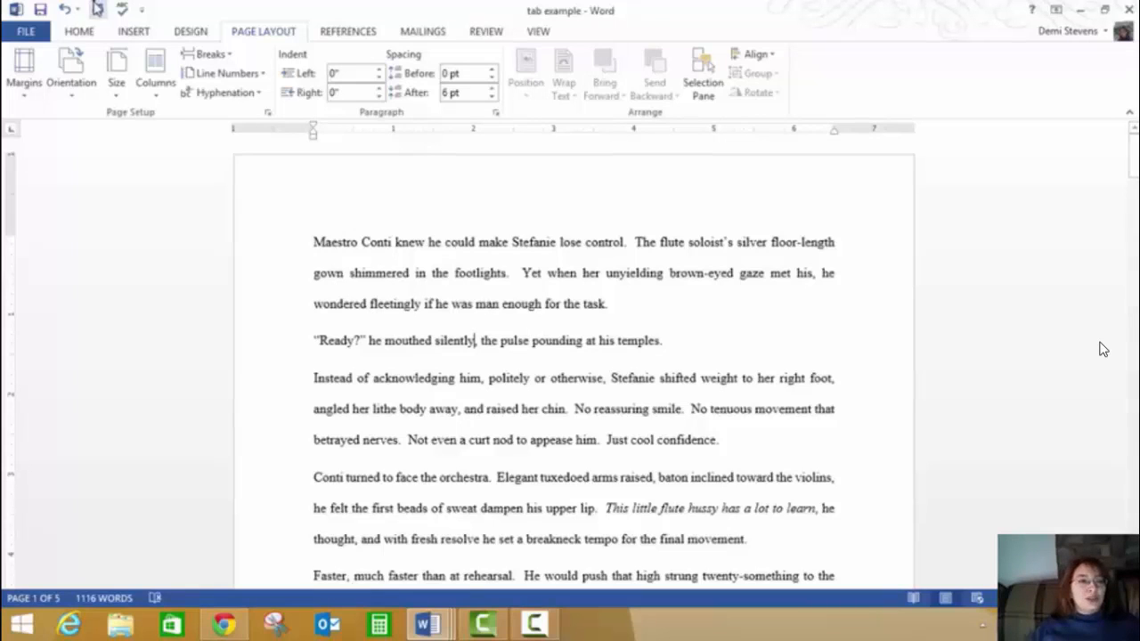
pyautogui.click(82, 31)
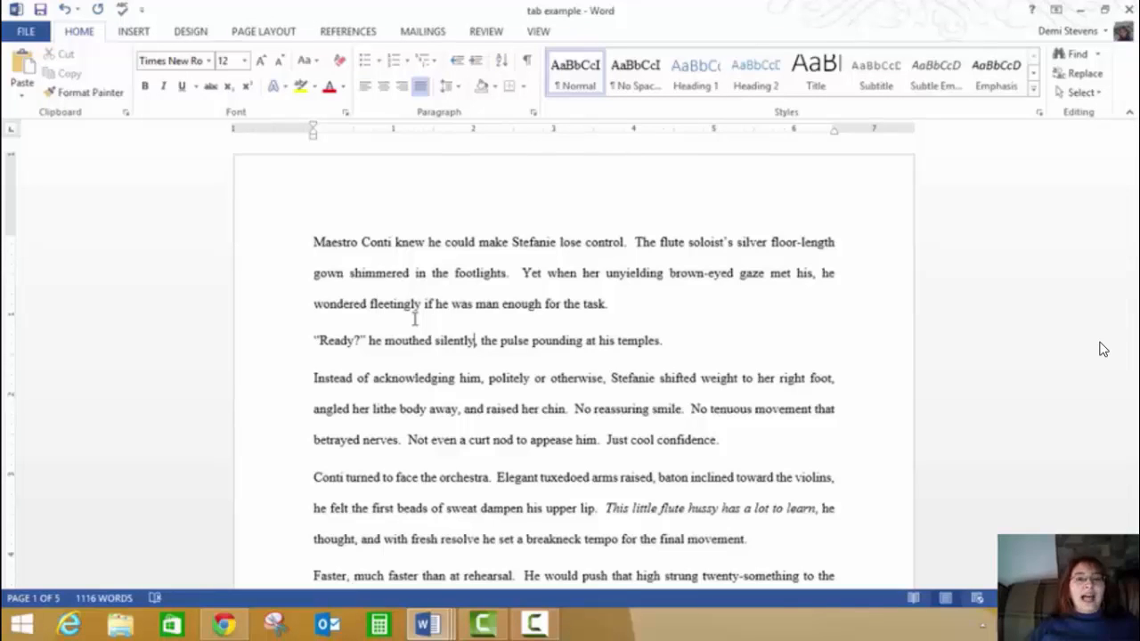
pyautogui.click(457, 88)
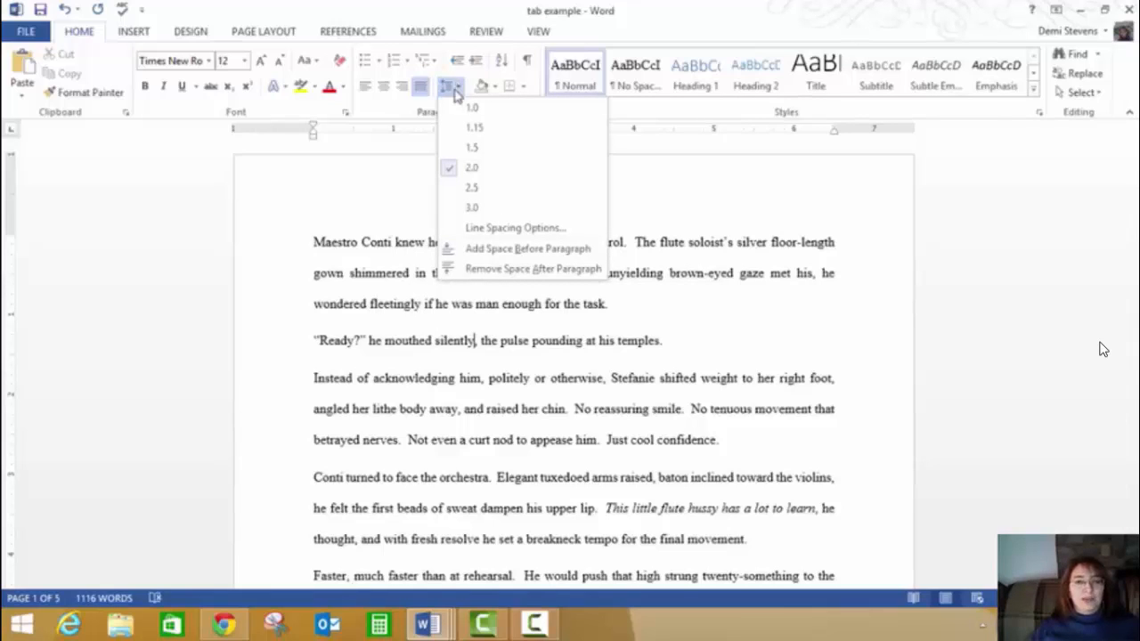
pyautogui.click(401, 326)
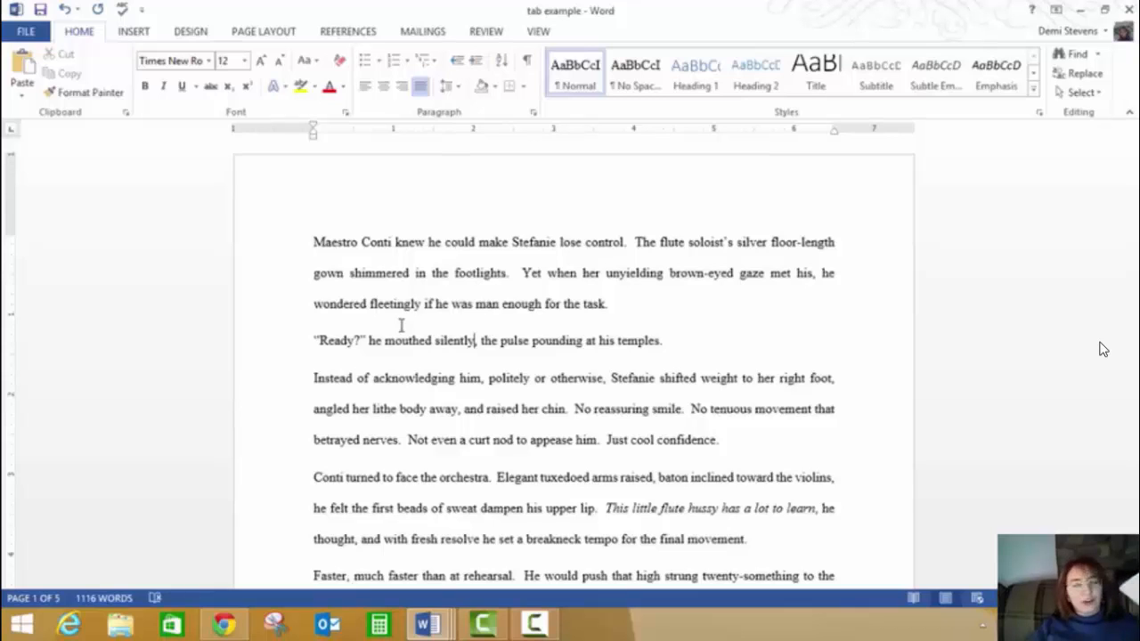
# - Modify the Normal style so its font is Candara, and clear the selection of the whole document
pyautogui.hotkey('ctrl', 'a')
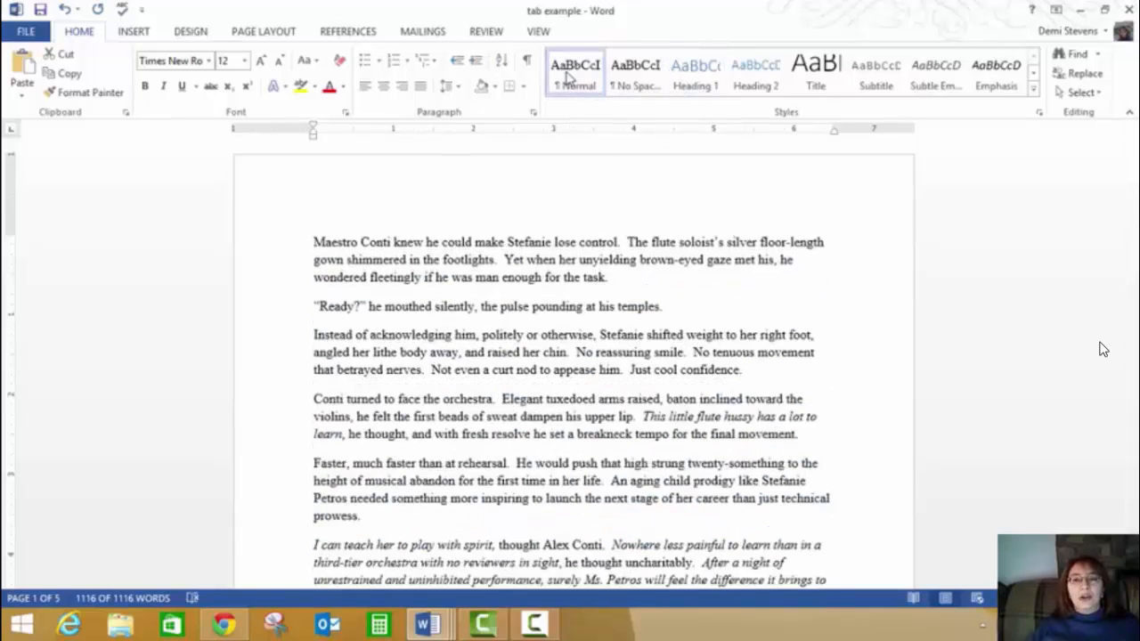
pyautogui.rightClick(568, 76)
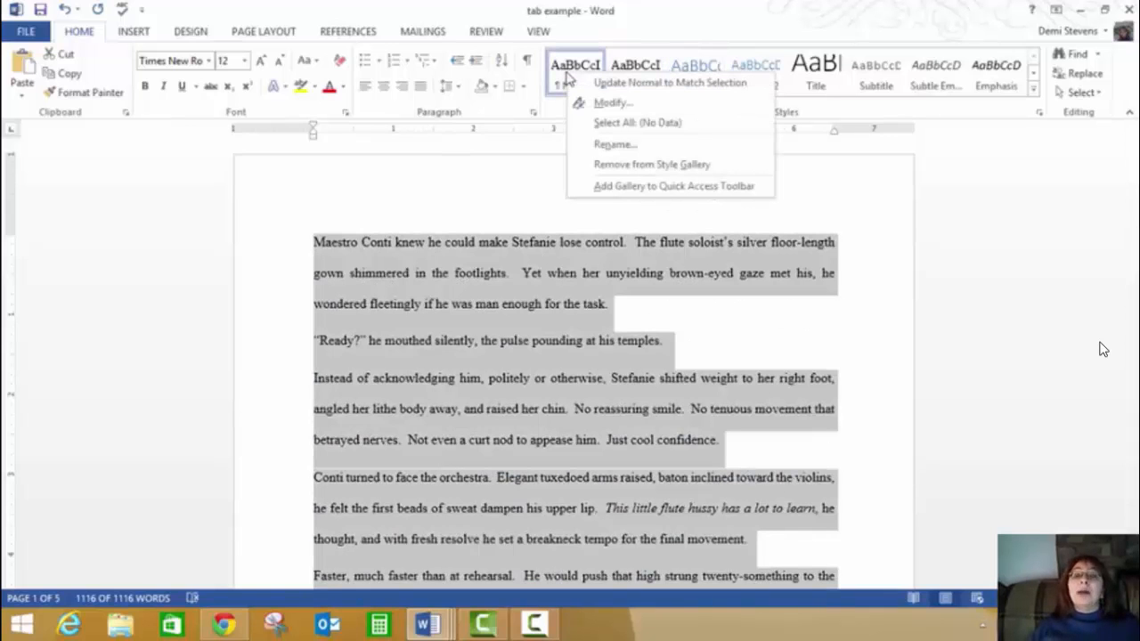
pyautogui.click(604, 105)
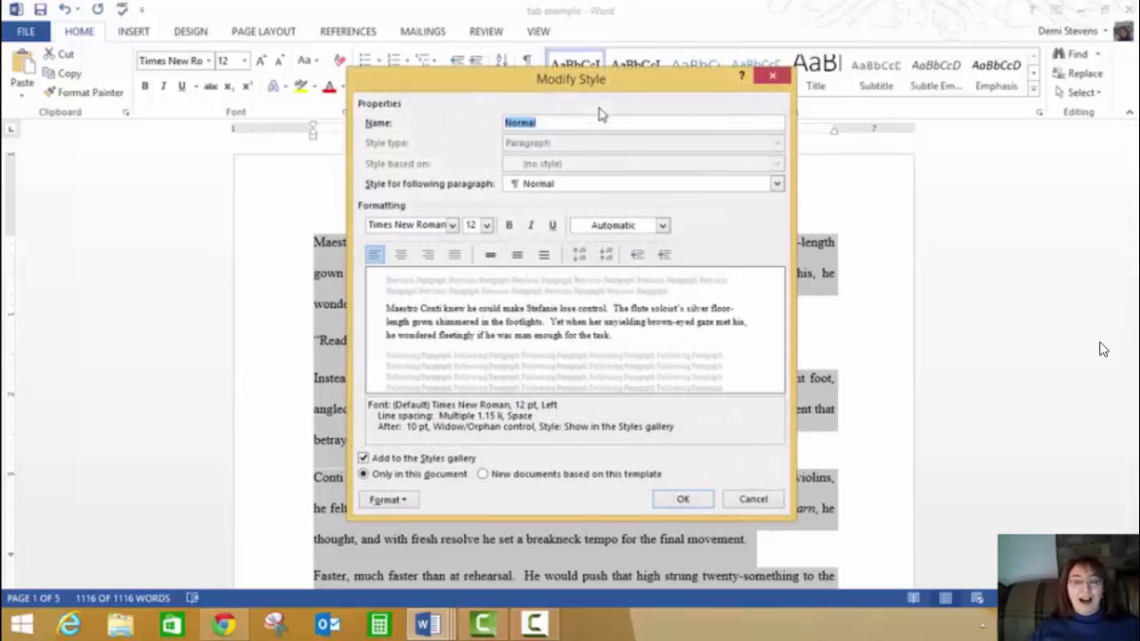
pyautogui.click(452, 226)
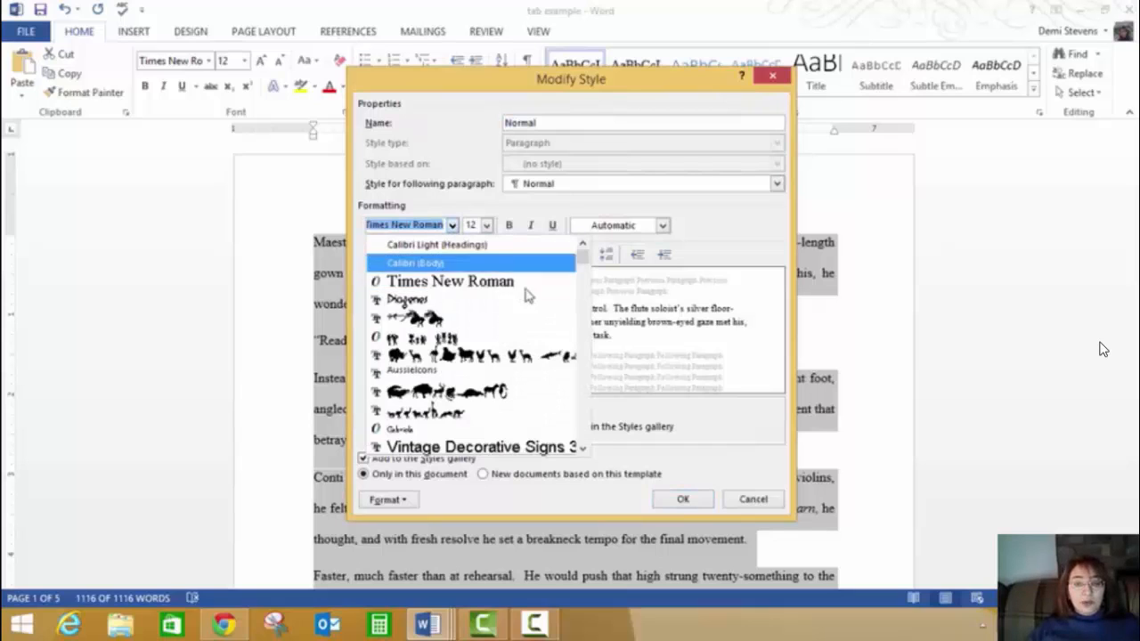
pyautogui.scroll(-8, 583, 339)
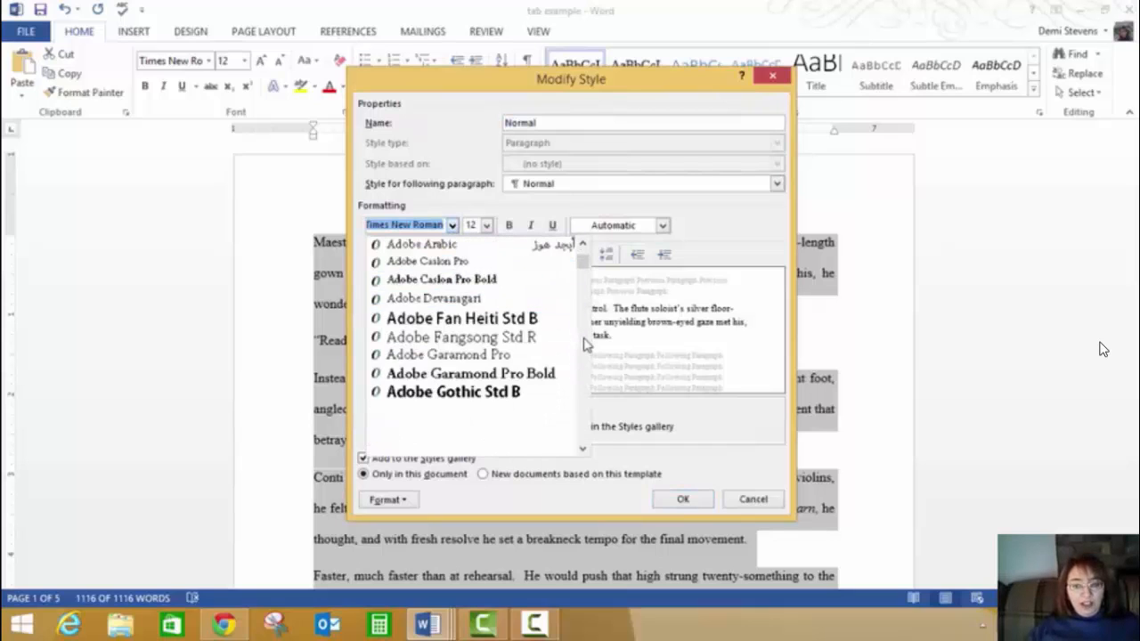
pyautogui.scroll(-14, 585, 343)
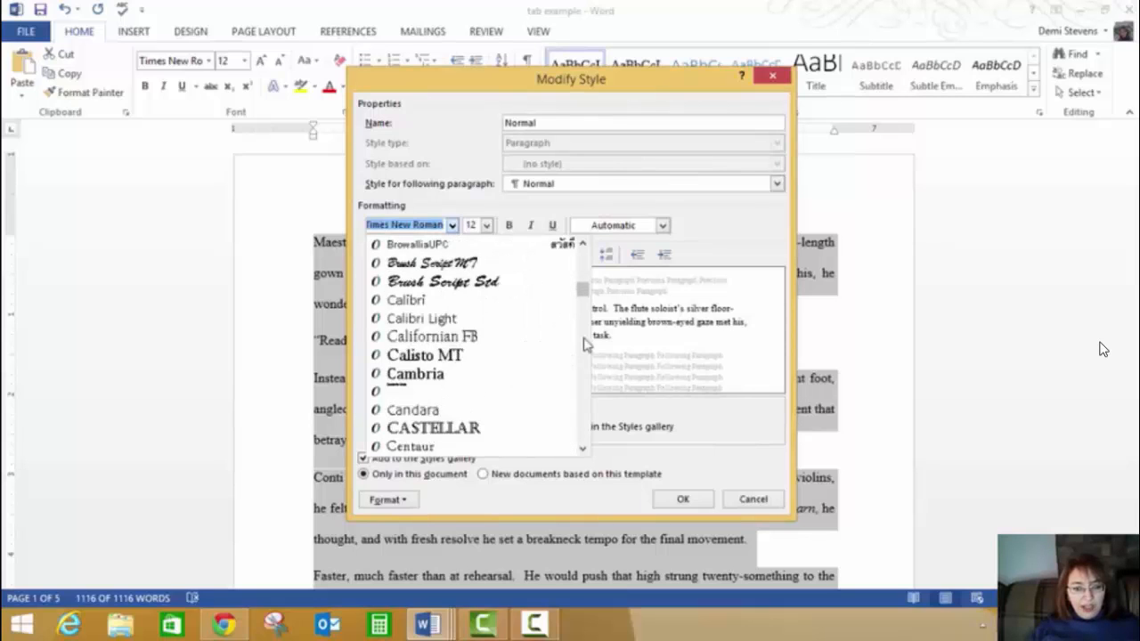
pyautogui.scroll(-4, 586, 343)
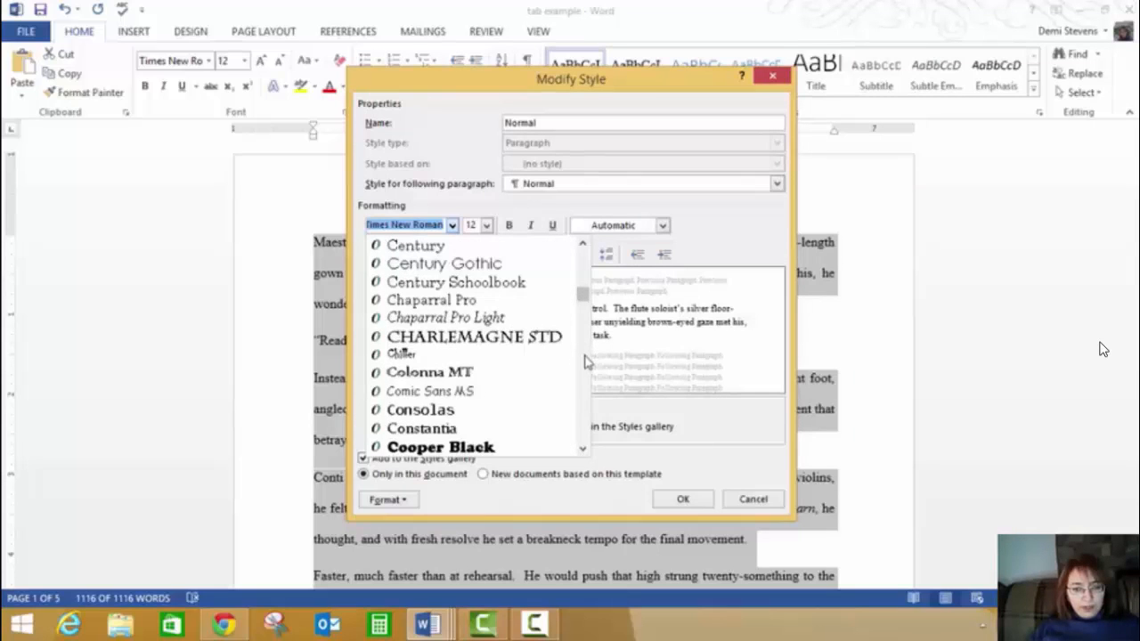
pyautogui.scroll(-4, 585, 359)
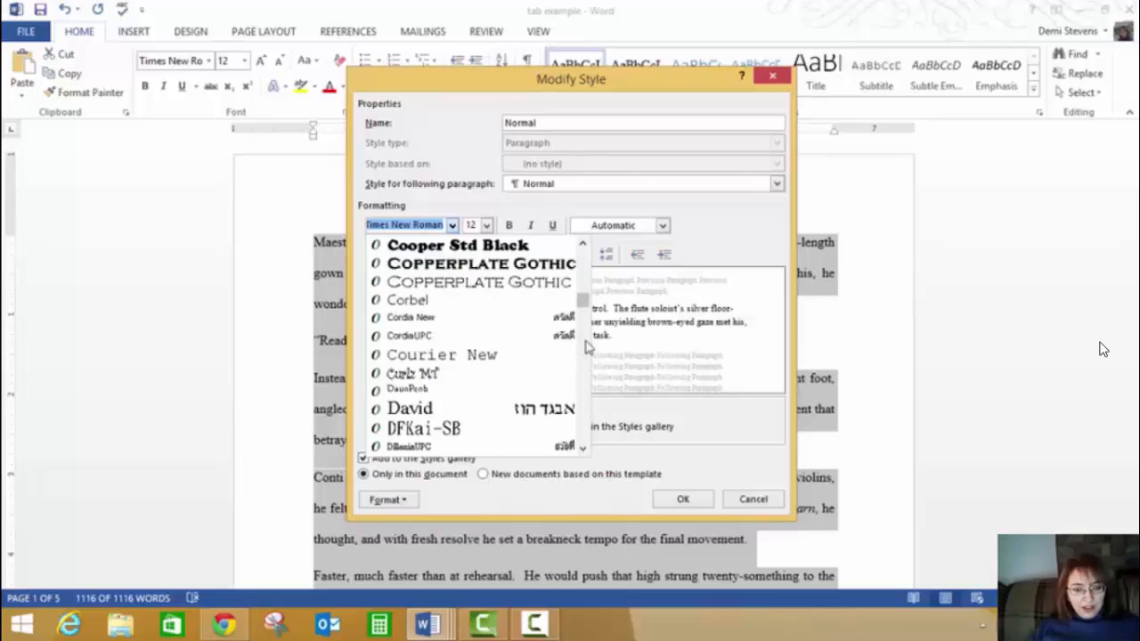
pyautogui.click(585, 283)
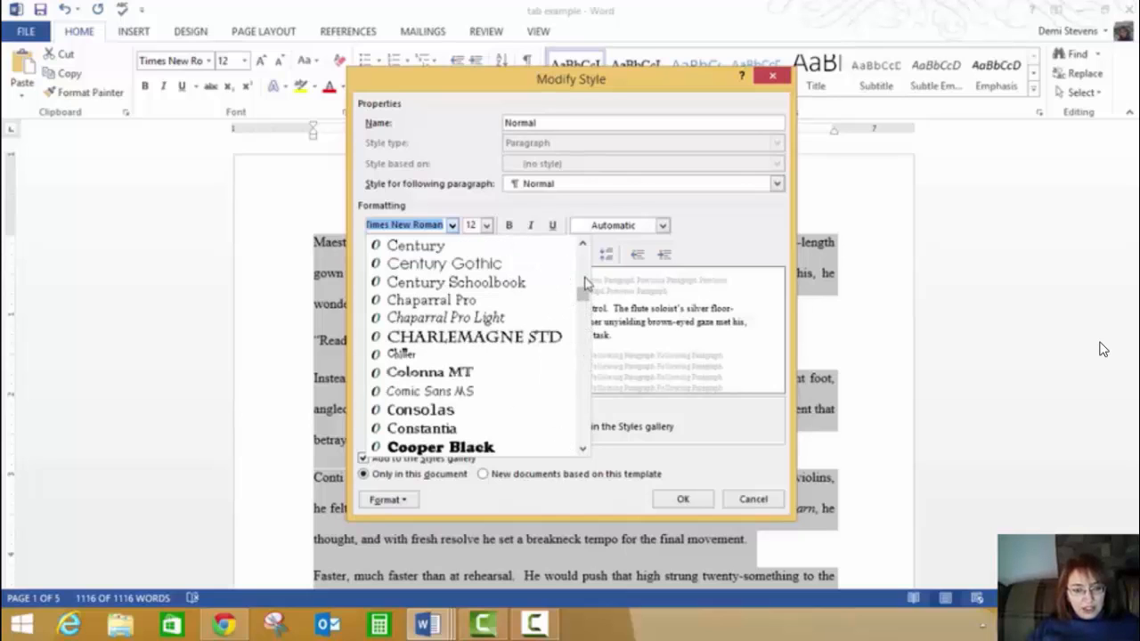
pyautogui.click(584, 283)
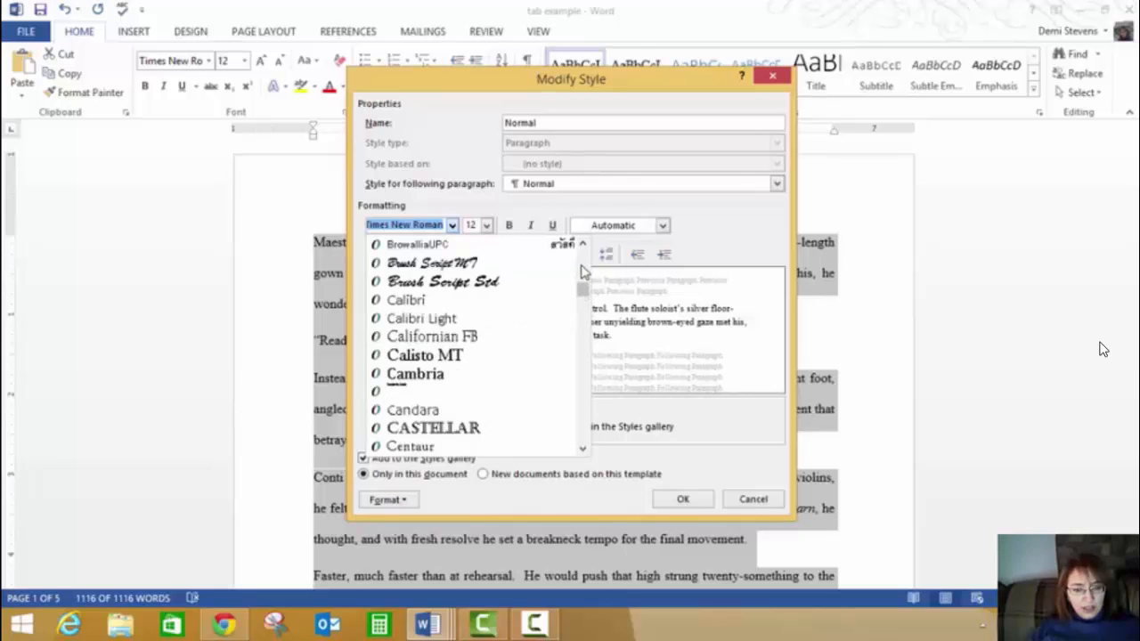
pyautogui.click(488, 411)
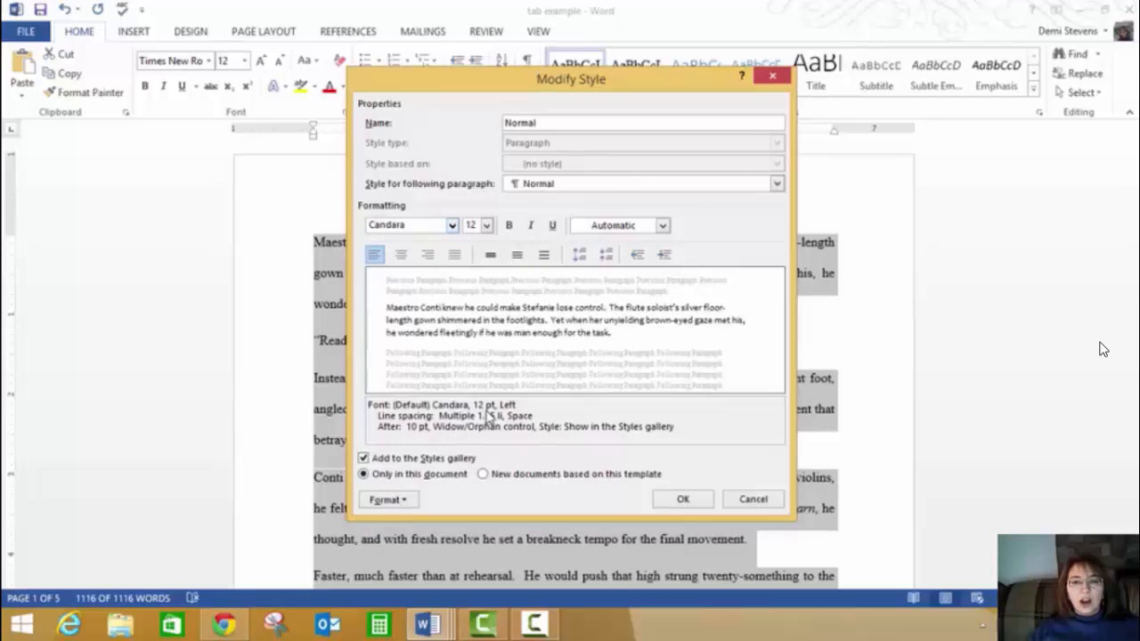
pyautogui.click(687, 502)
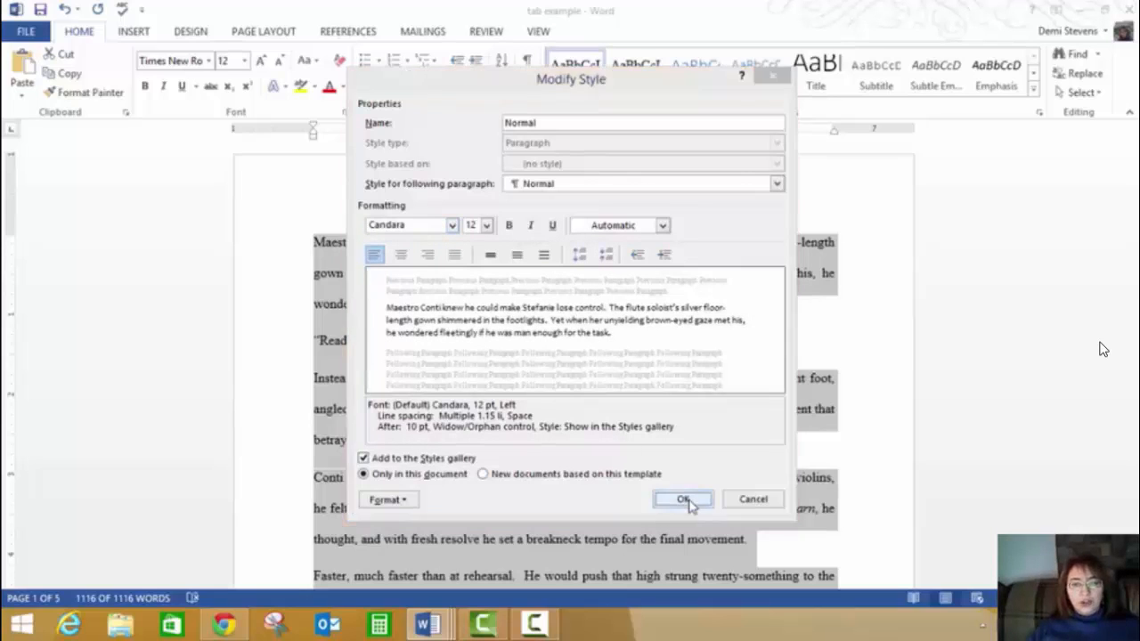
pyautogui.click(643, 401)
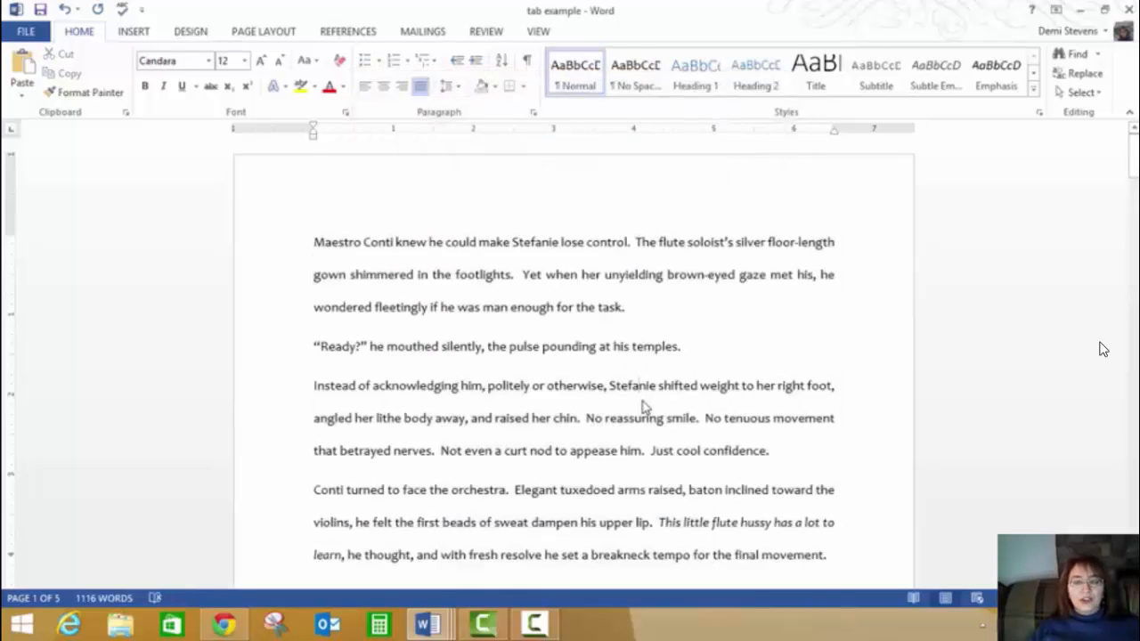
# - Look through the following pages to check the font of the body text, and return to the document's beginning
pyautogui.press('pagedown')
pyautogui.press('pagedown')
pyautogui.press('pagedown')
pyautogui.press('pagedown')
pyautogui.press('pagedown')
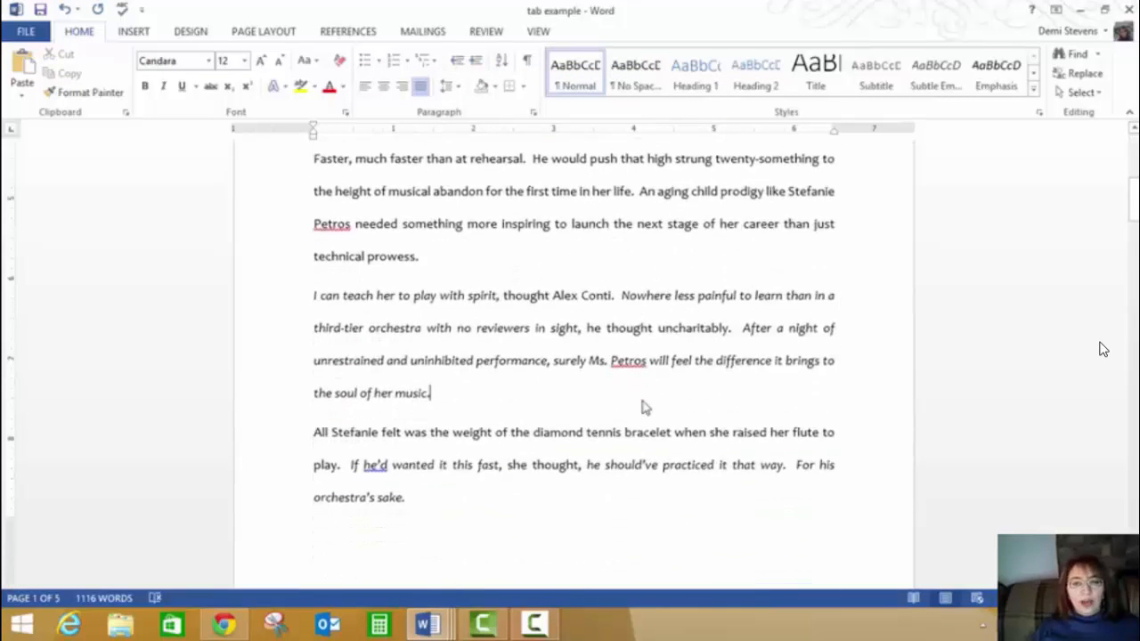
pyautogui.press('pagedown')
pyautogui.press('pagedown')
pyautogui.press('pagedown')
pyautogui.press('pagedown')
pyautogui.press('pagedown')
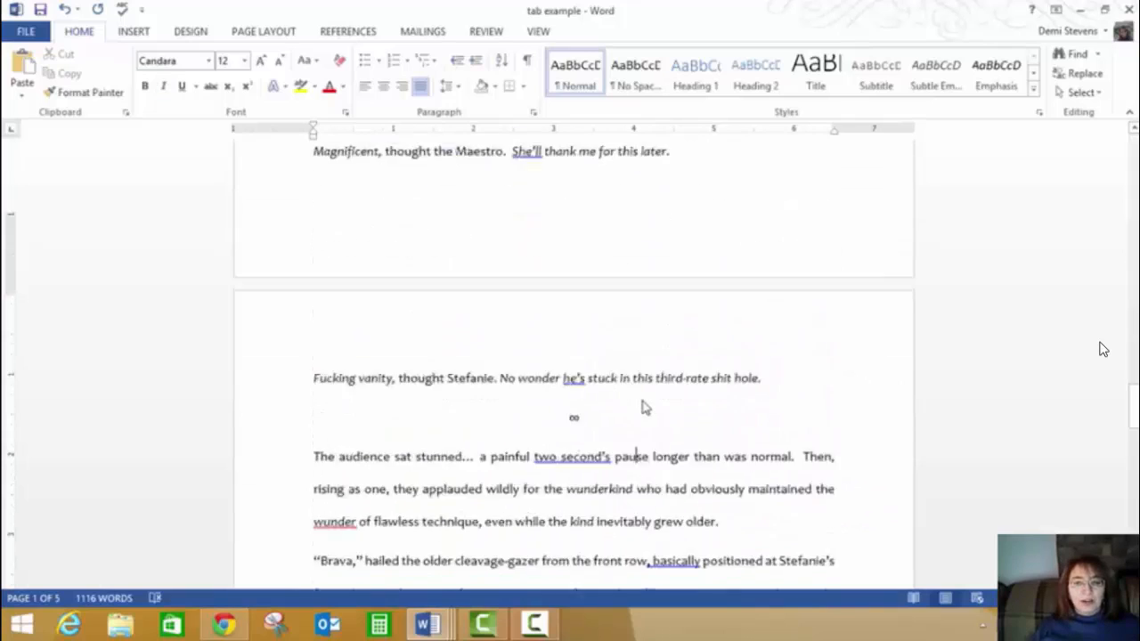
pyautogui.press('pageup')
pyautogui.press('pageup')
pyautogui.press('pageup')
pyautogui.press('pageup')
pyautogui.press('pageup')
pyautogui.press('pageup')
pyautogui.press('pageup')
pyautogui.press('pageup')
pyautogui.press('pageup')
pyautogui.press('pageup')
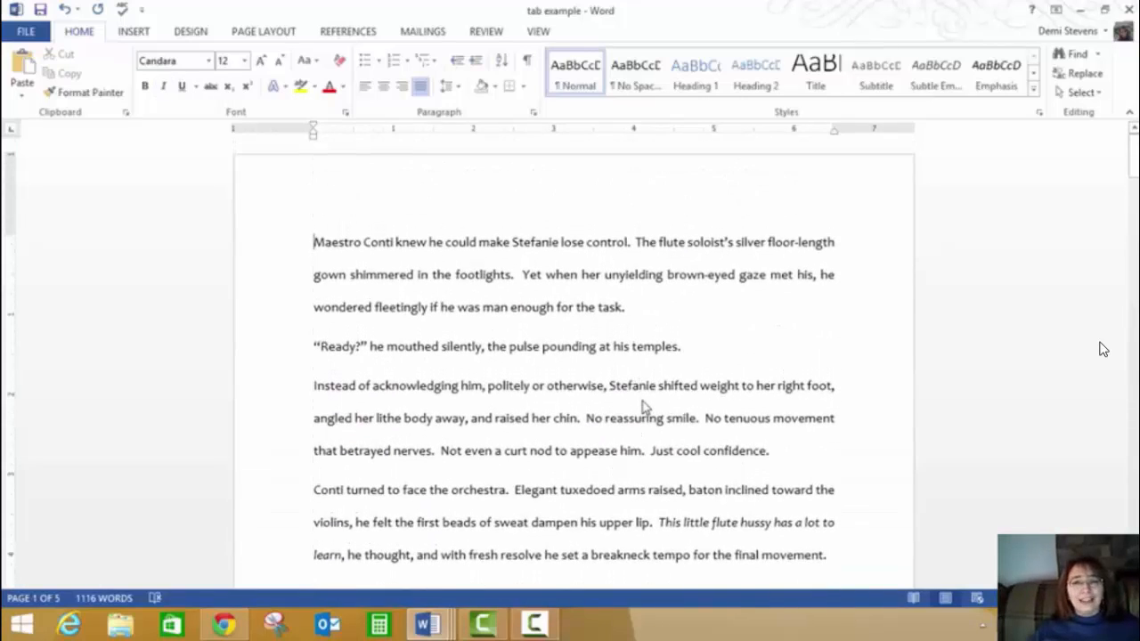
# - Review the Normal style's formatting settings and close them without making changes
pyautogui.rightClick(575, 85)
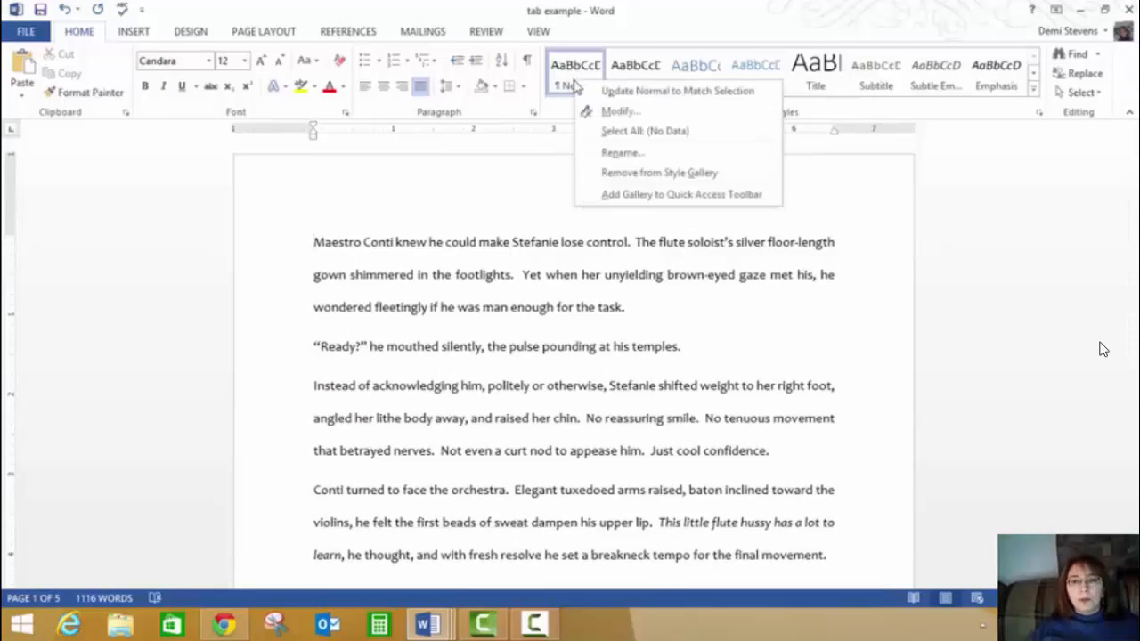
pyautogui.click(603, 116)
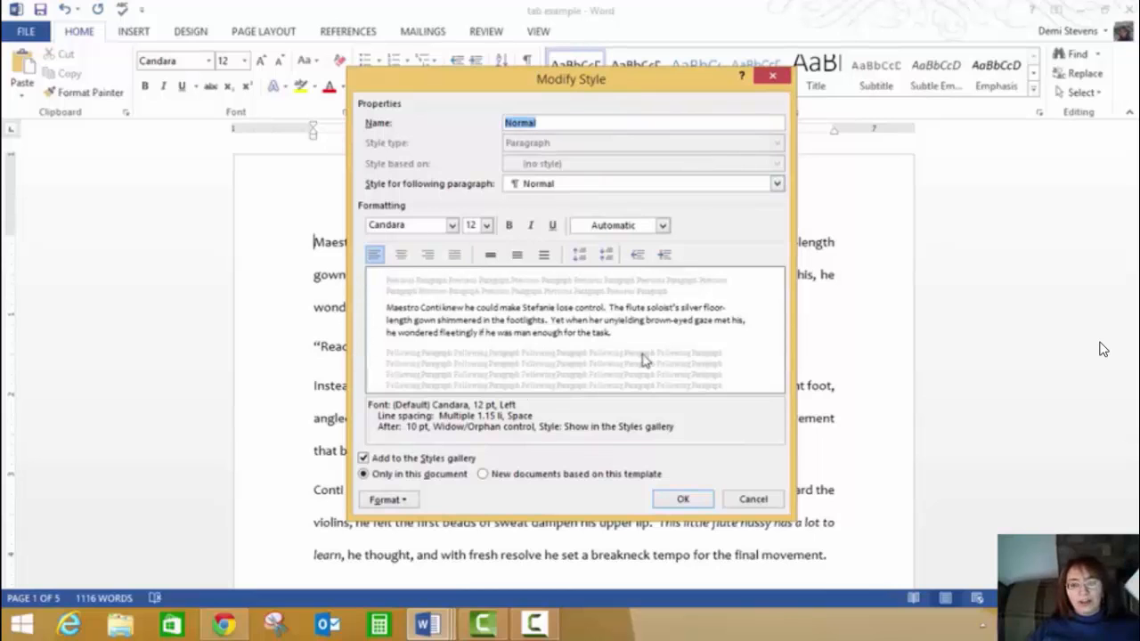
pyautogui.click(687, 502)
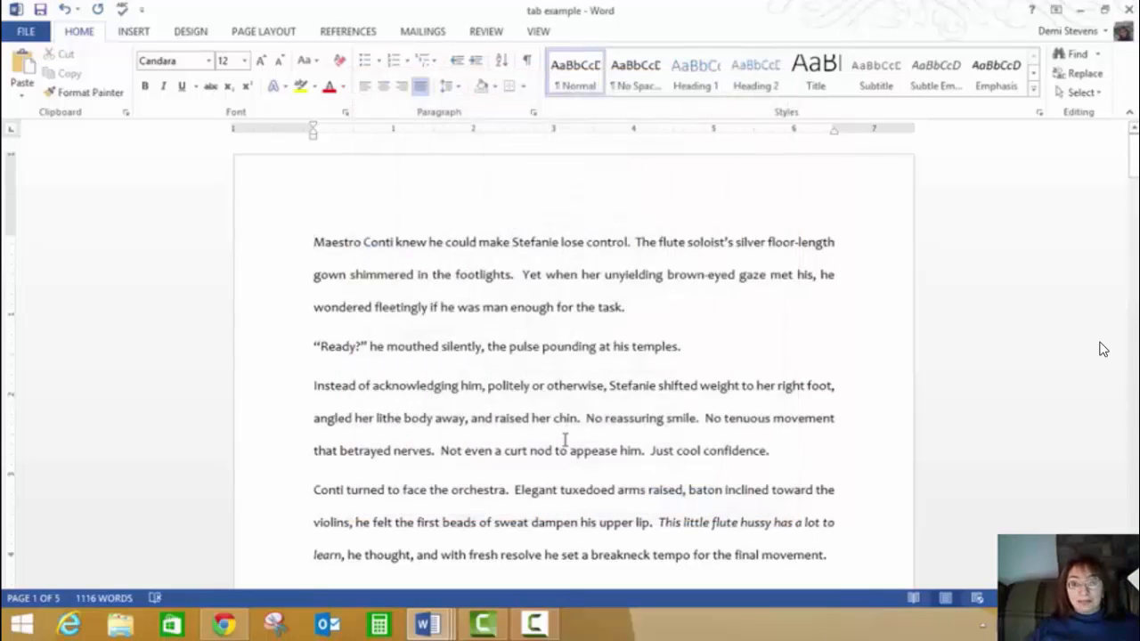
# - Add a "Chapter 1" heading in the Heading 1 style on a new line above the opening paragraph
pyautogui.press('Return')
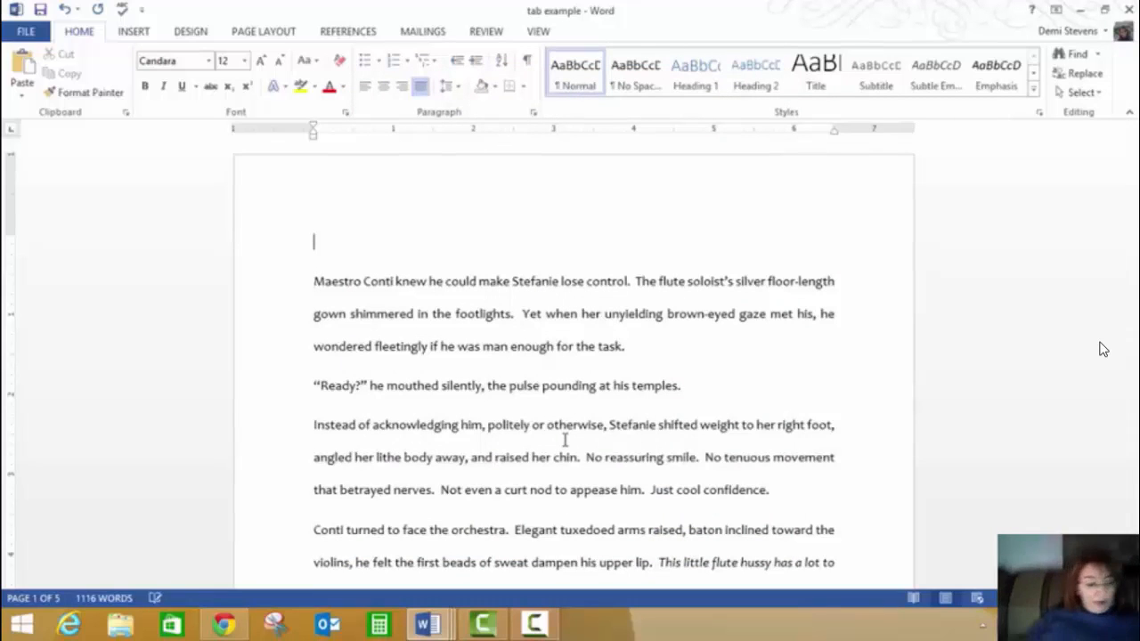
pyautogui.click(706, 89)
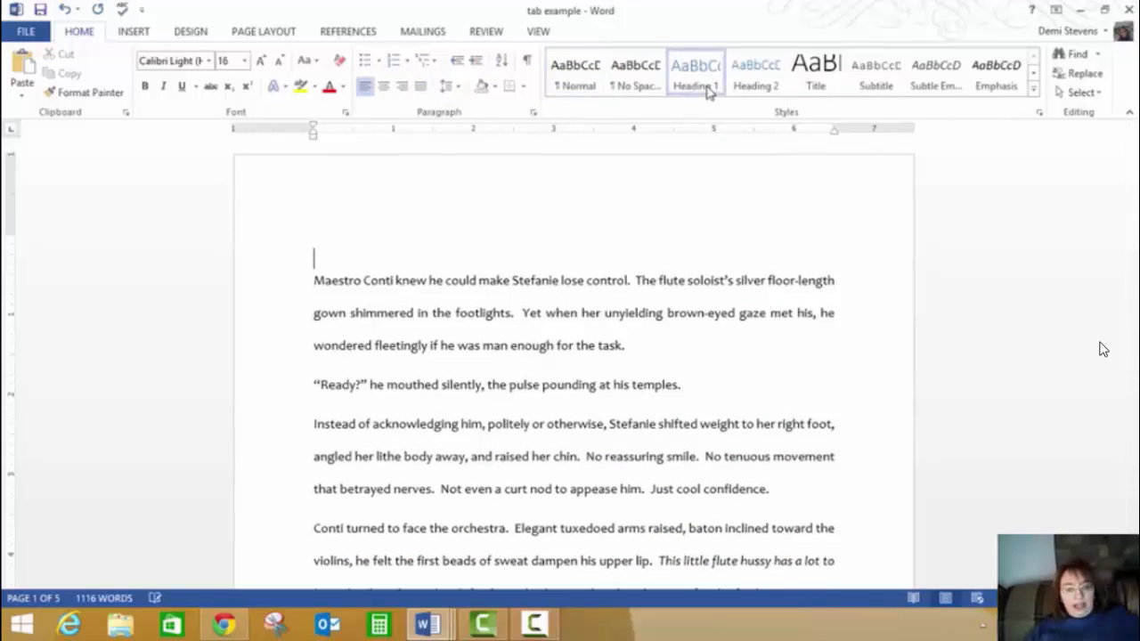
pyautogui.write('Chaapt')
pyautogui.press('BackSpace')
pyautogui.press('BackSpace')
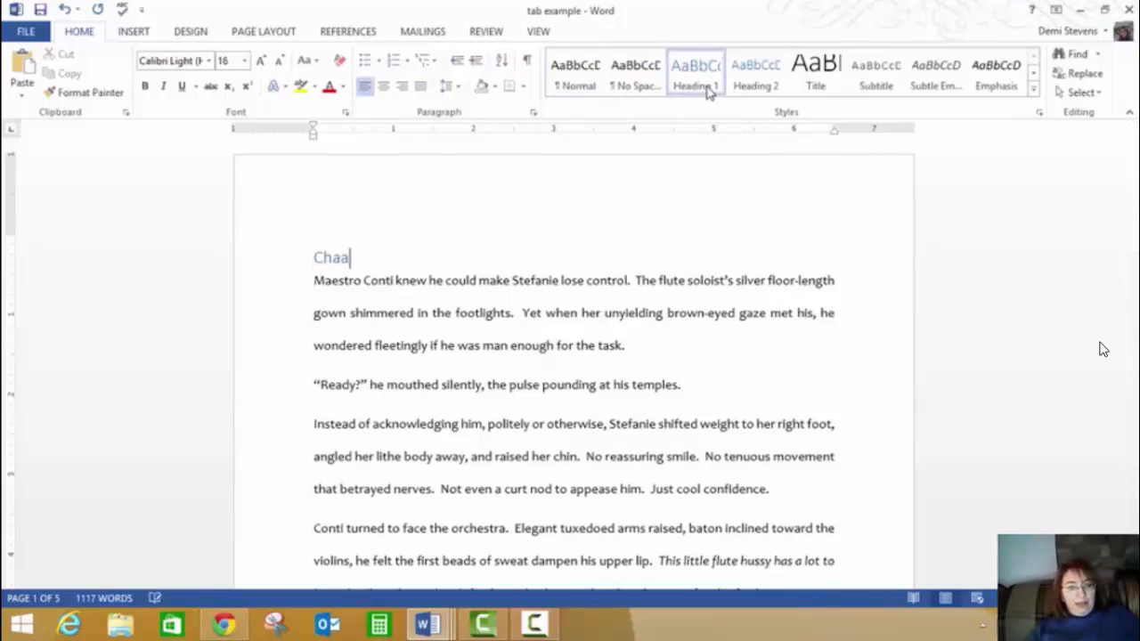
pyautogui.press('BackSpace')
pyautogui.write('pter 1')
pyautogui.press('Down')
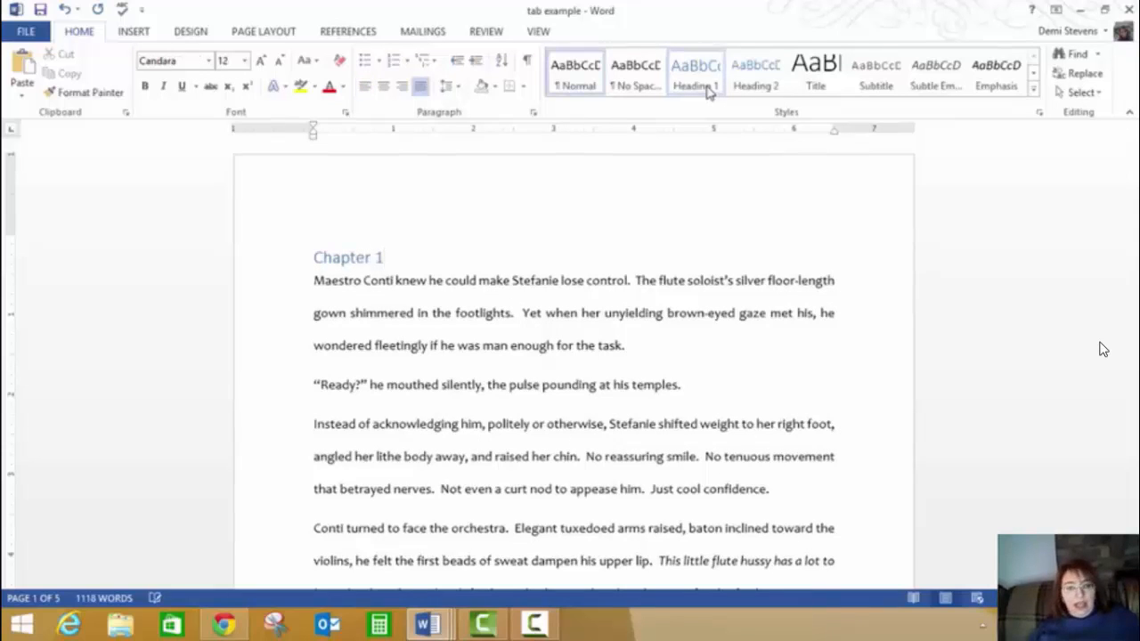
# - Modify the Normal style so its font is Times New Roman
pyautogui.rightClick(562, 84)
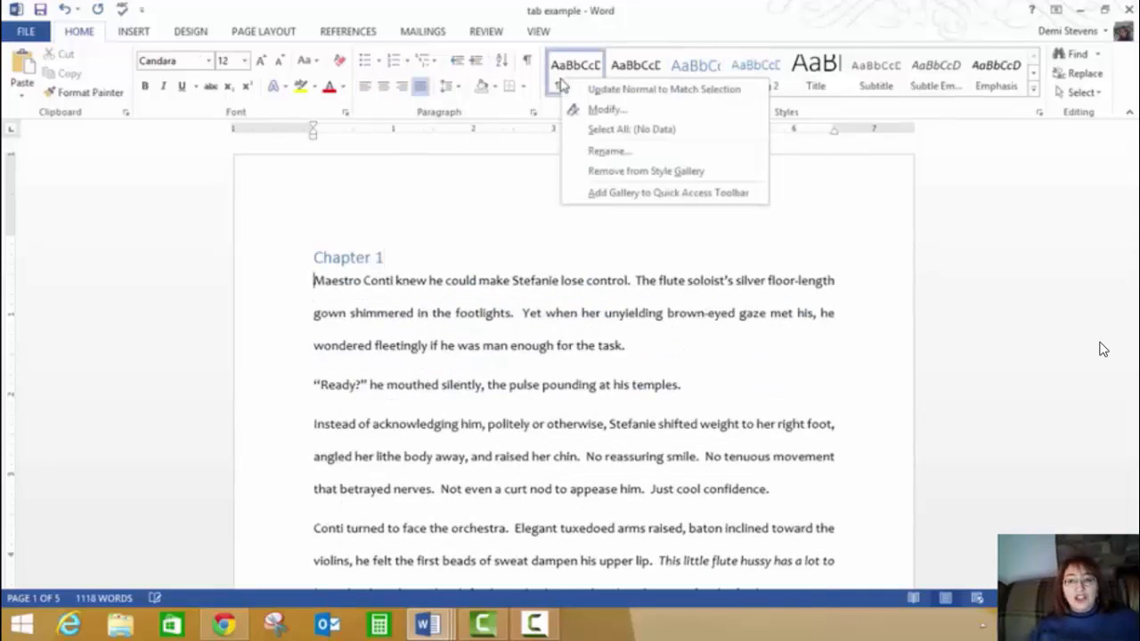
pyautogui.click(591, 110)
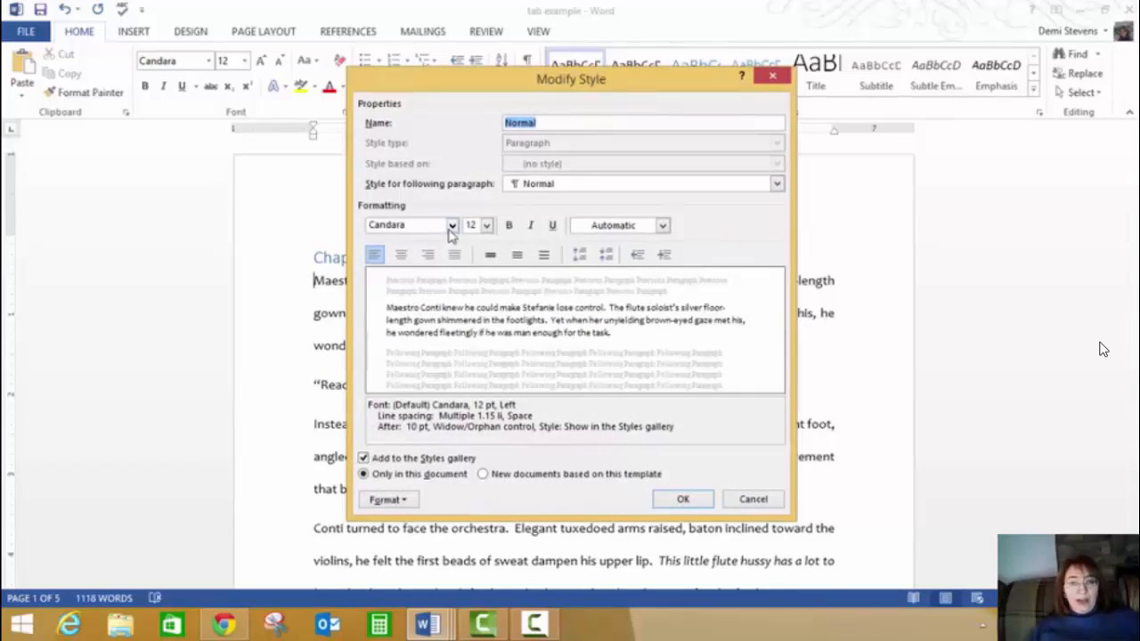
pyautogui.click(452, 226)
pyautogui.click(461, 301)
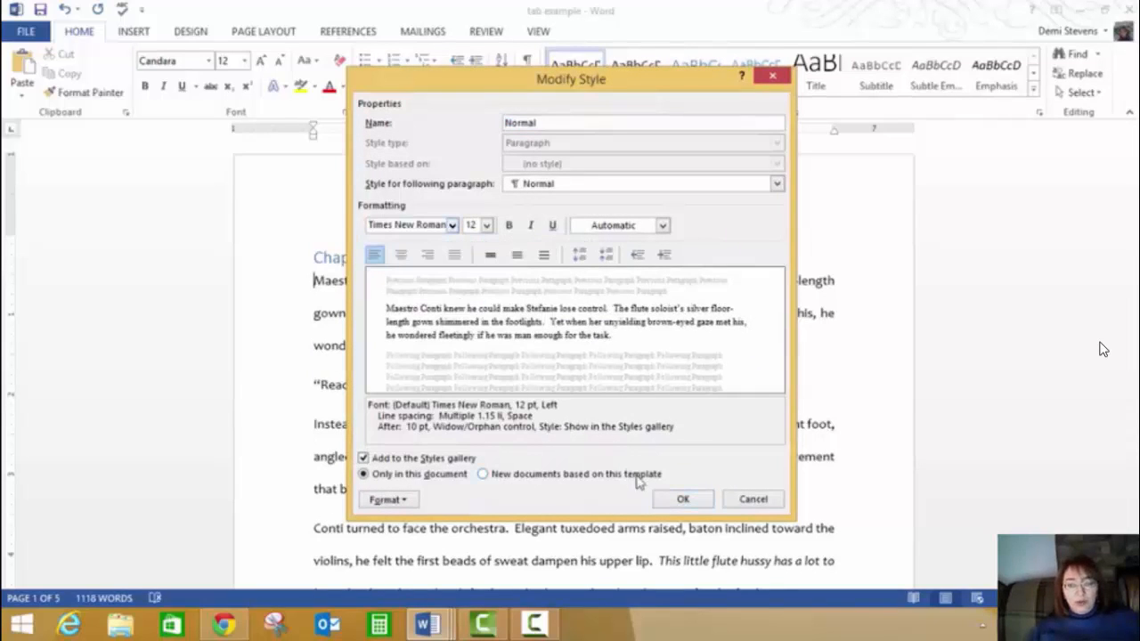
pyautogui.click(676, 501)
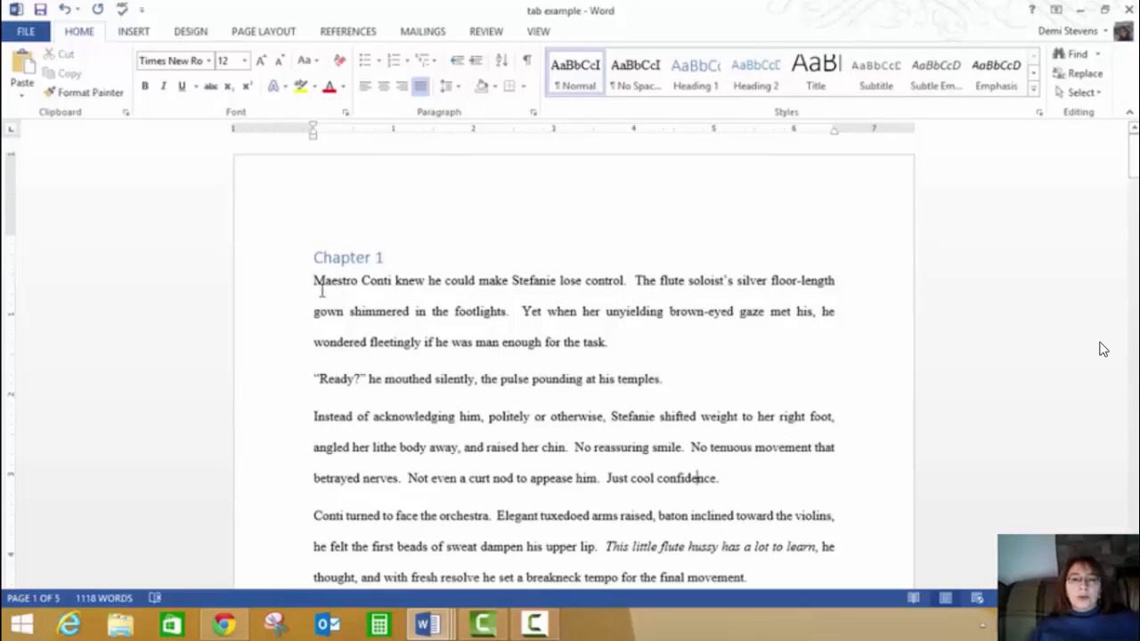
pyautogui.moveTo(311, 281); pyautogui.dragTo(430, 592)
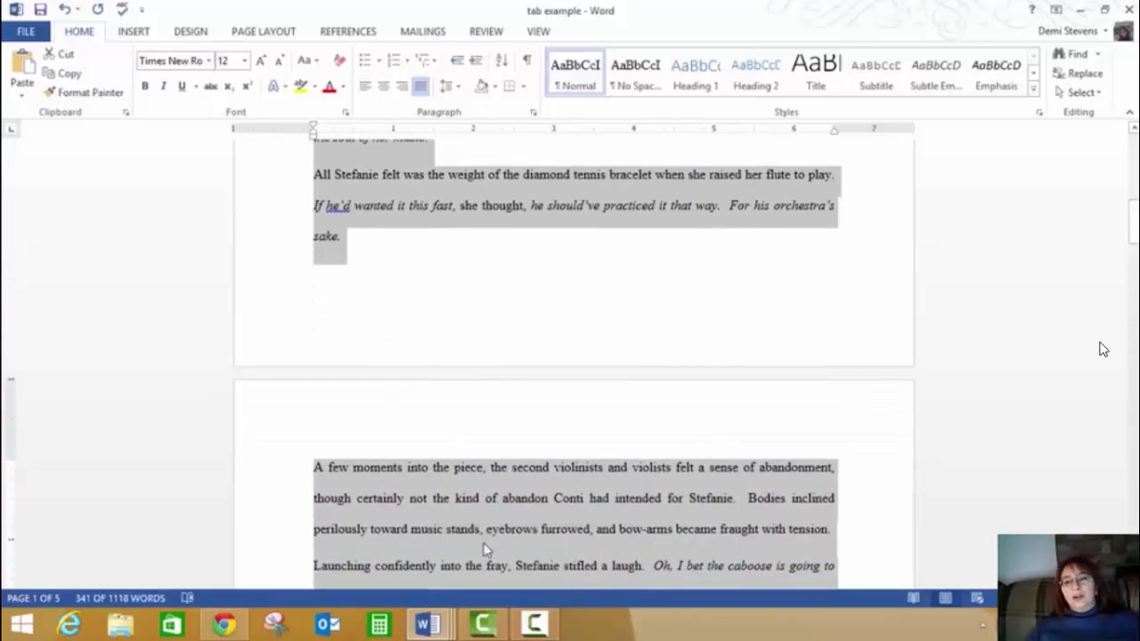
pyautogui.click(677, 541)
pyautogui.scroll(-5, 678, 545)
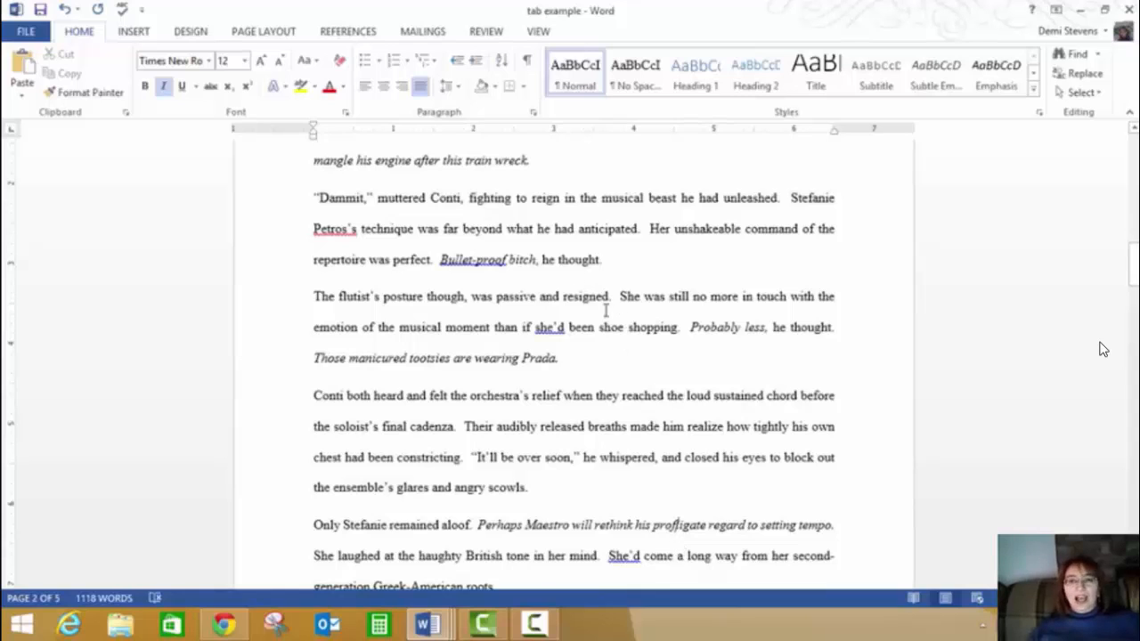
pyautogui.moveTo(316, 197); pyautogui.dragTo(401, 346)
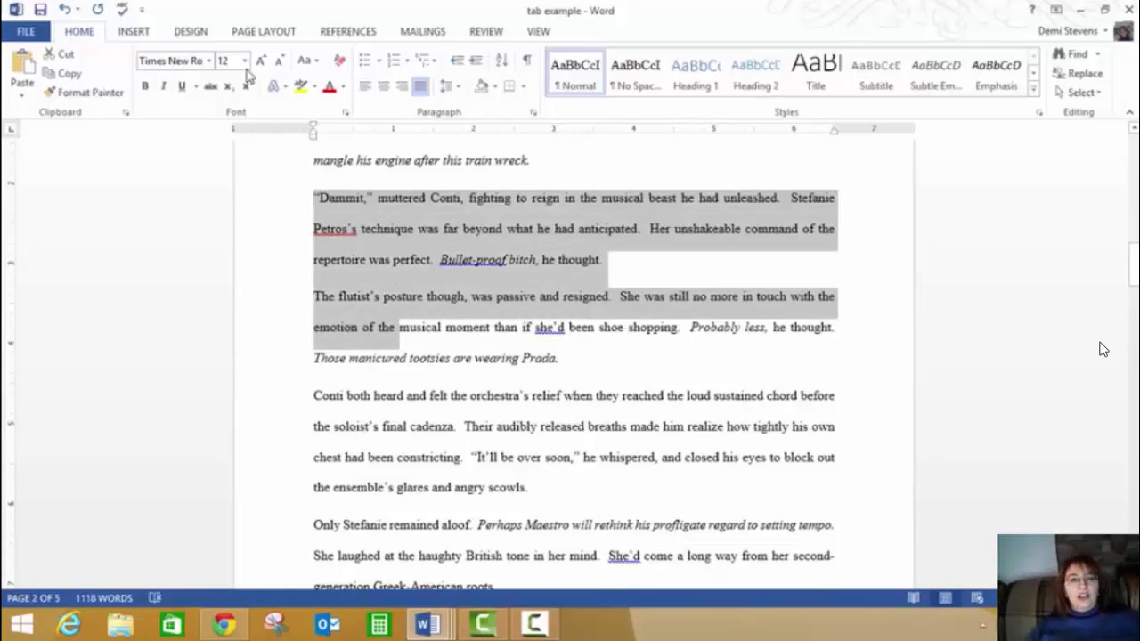
pyautogui.click(454, 298)
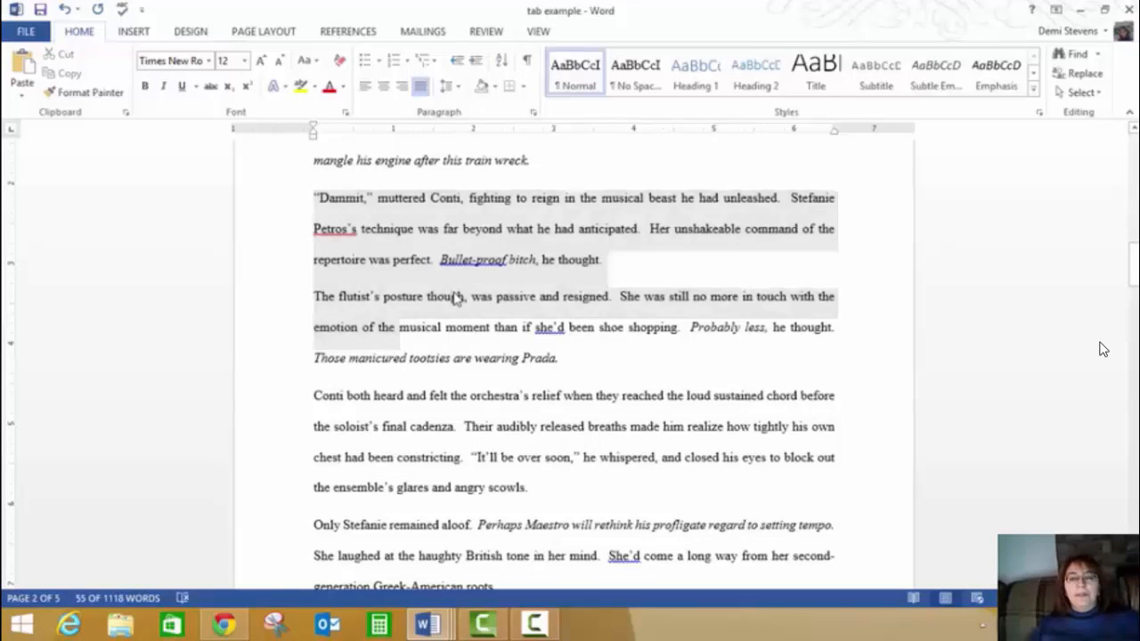
pyautogui.rightClick(573, 71)
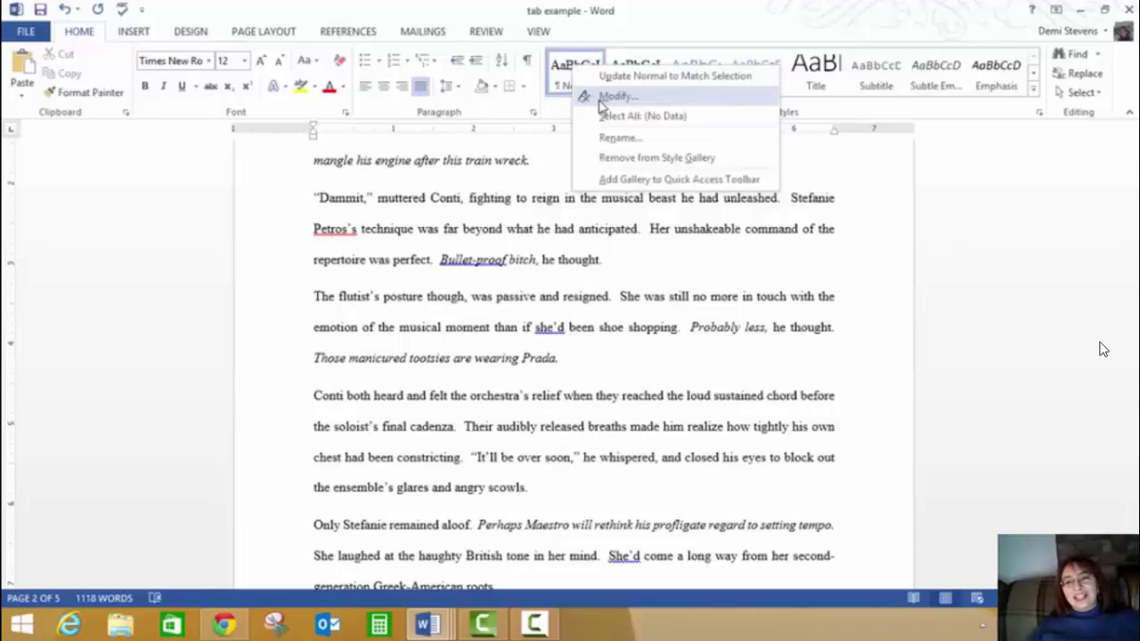
pyautogui.click(590, 311)
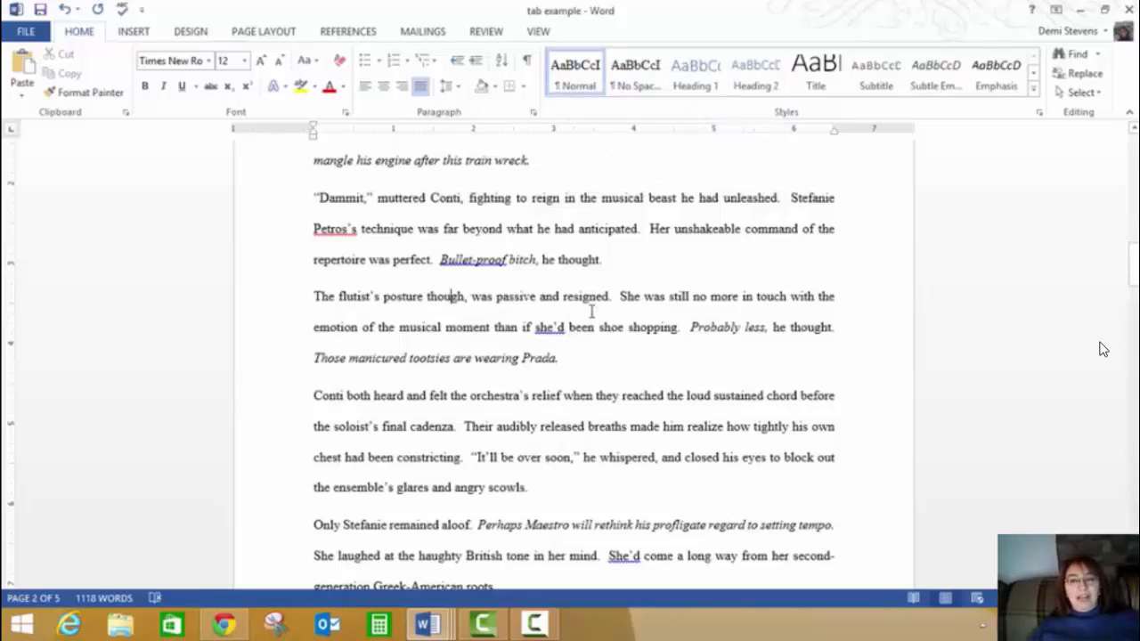